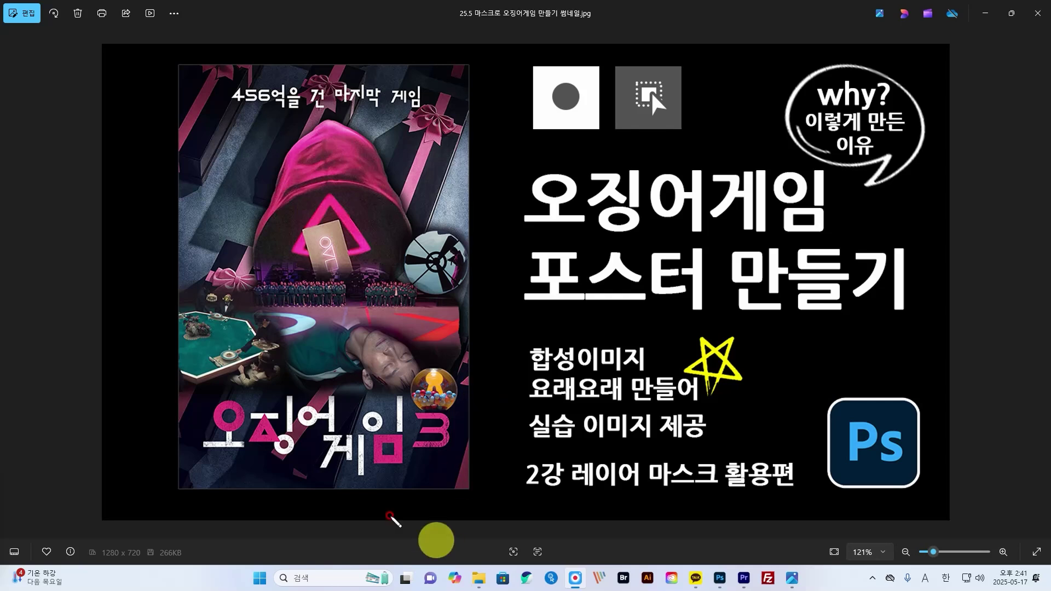
pyautogui.moveTo(193, 460)
pyautogui.mouseDown()
pyautogui.moveTo(201, 402)
pyautogui.moveTo(423, 395)
pyautogui.moveTo(484, 411)
pyautogui.moveTo(477, 465)
pyautogui.moveTo(213, 467)
pyautogui.mouseUp()
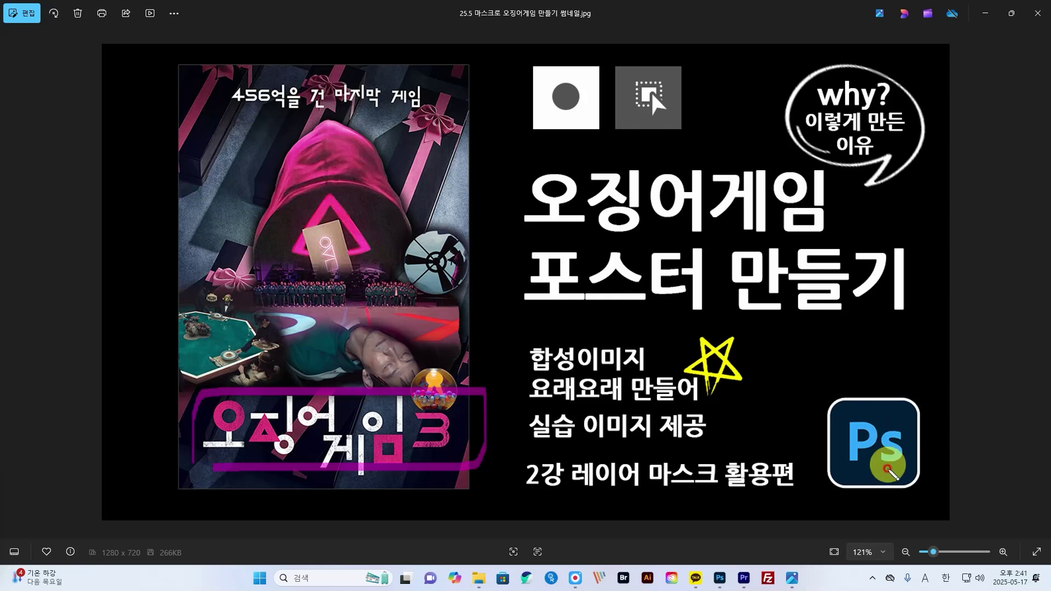
pyautogui.moveTo(886, 486)
pyautogui.mouseDown()
pyautogui.moveTo(830, 459)
pyautogui.moveTo(874, 400)
pyautogui.moveTo(941, 453)
pyautogui.moveTo(906, 480)
pyautogui.mouseUp()
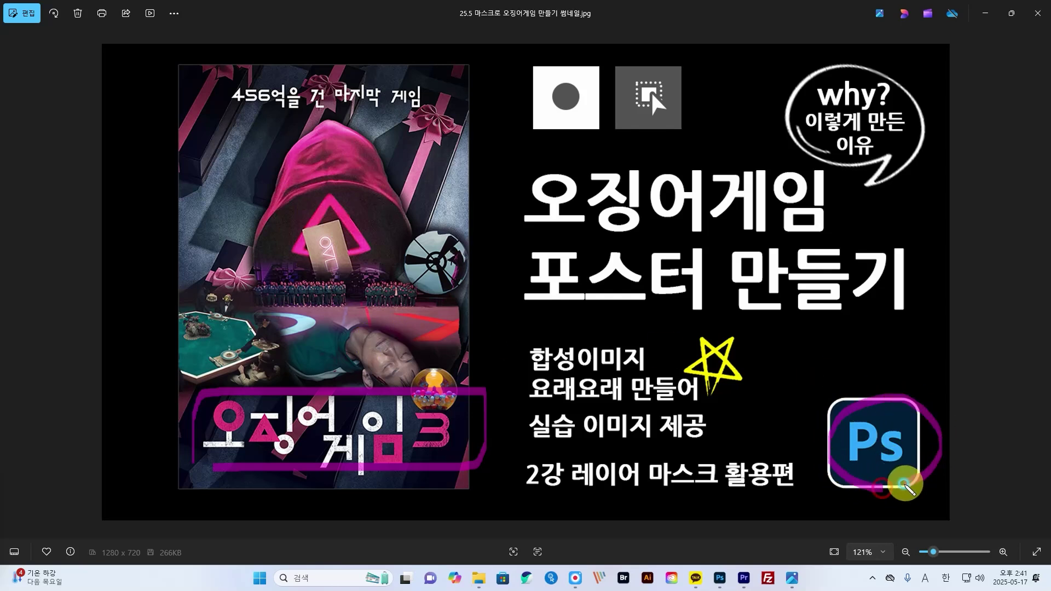
pyautogui.moveTo(575, 495); pyautogui.dragTo(779, 497)
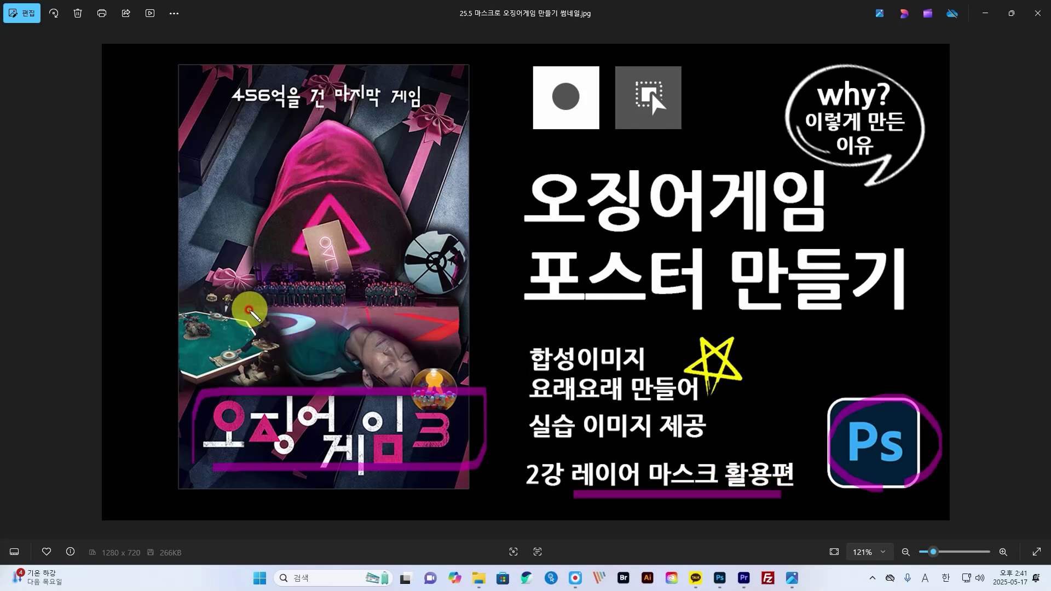
pyautogui.moveTo(247, 310)
pyautogui.mouseDown()
pyautogui.moveTo(242, 280)
pyautogui.moveTo(310, 267)
pyautogui.moveTo(434, 261)
pyautogui.moveTo(459, 280)
pyautogui.moveTo(453, 304)
pyautogui.moveTo(262, 308)
pyautogui.moveTo(262, 285)
pyautogui.mouseUp()
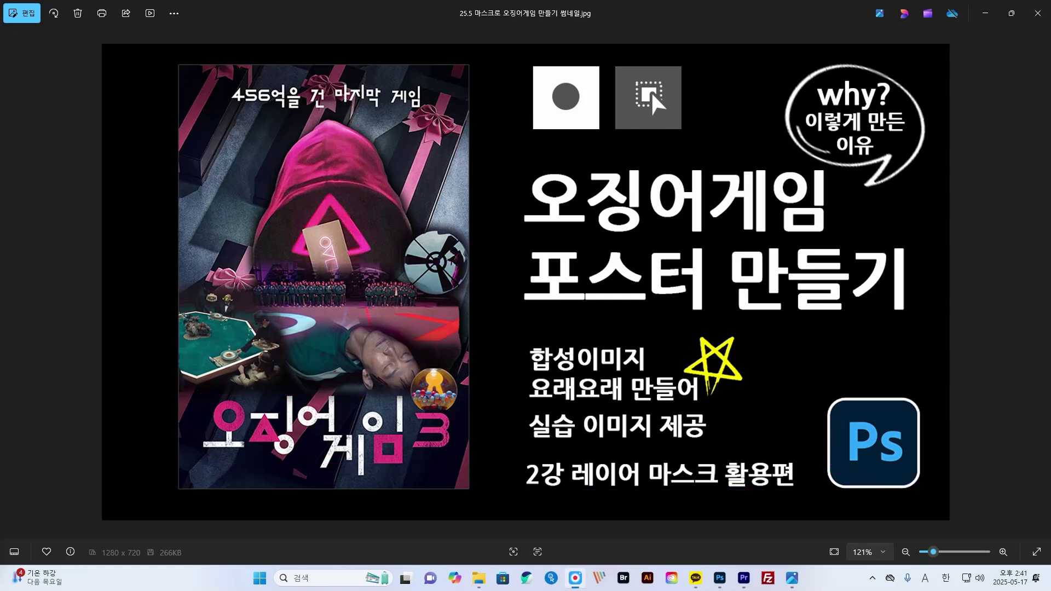
pyautogui.moveTo(165, 296)
pyautogui.mouseDown()
pyautogui.moveTo(285, 308)
pyautogui.moveTo(446, 230)
pyautogui.moveTo(339, 408)
pyautogui.moveTo(150, 338)
pyautogui.mouseUp()
pyautogui.moveTo(452, 227)
pyautogui.mouseDown()
pyautogui.moveTo(518, 121)
pyautogui.moveTo(544, 99)
pyautogui.moveTo(534, 92)
pyautogui.moveTo(547, 116)
pyautogui.mouseUp()
pyautogui.moveTo(416, 220)
pyautogui.mouseDown()
pyautogui.moveTo(340, 112)
pyautogui.moveTo(238, 243)
pyautogui.moveTo(408, 235)
pyautogui.moveTo(415, 216)
pyautogui.mouseUp()
pyautogui.moveTo(402, 154)
pyautogui.mouseDown()
pyautogui.moveTo(437, 102)
pyautogui.moveTo(632, 69)
pyautogui.mouseUp()
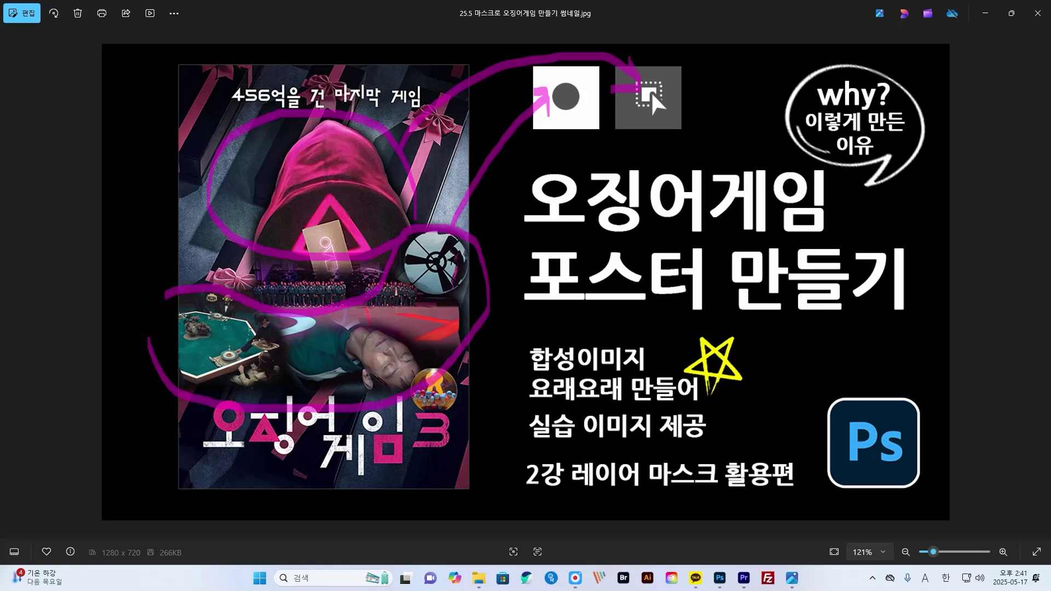
pyautogui.press('e')
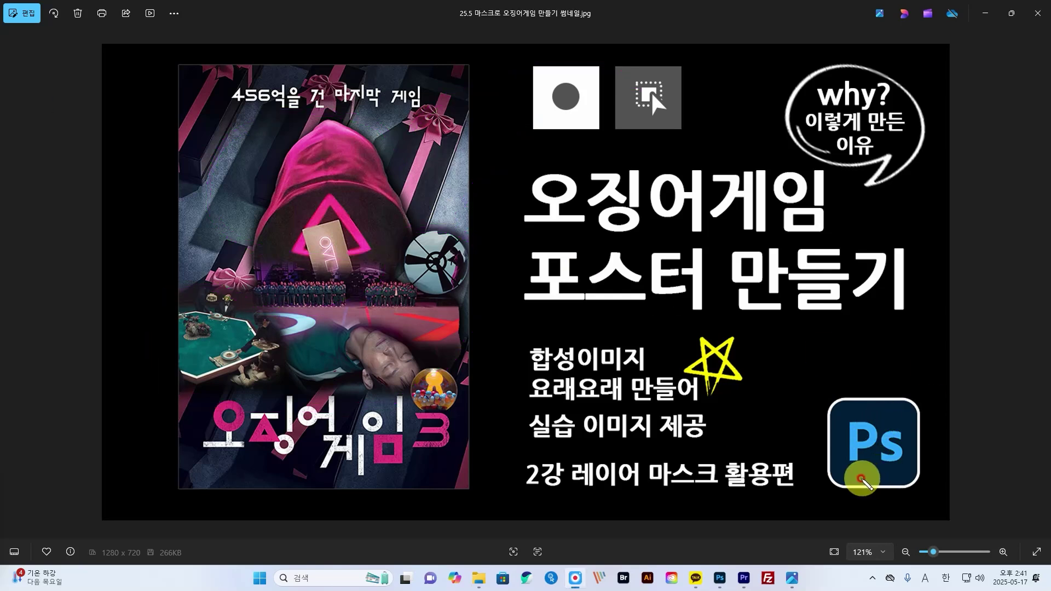
pyautogui.moveTo(850, 479)
pyautogui.mouseDown()
pyautogui.moveTo(906, 446)
pyautogui.moveTo(889, 485)
pyautogui.mouseUp()
pyautogui.moveTo(578, 375)
pyautogui.mouseDown()
pyautogui.moveTo(527, 373)
pyautogui.moveTo(562, 328)
pyautogui.moveTo(573, 362)
pyautogui.mouseUp()
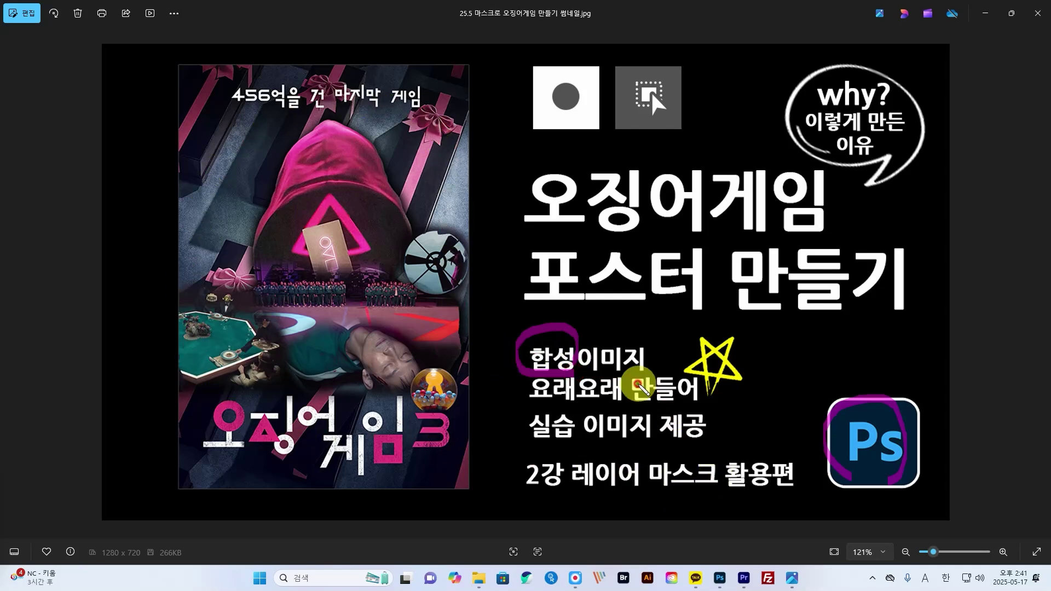
pyautogui.moveTo(583, 348)
pyautogui.mouseDown()
pyautogui.moveTo(755, 383)
pyautogui.moveTo(779, 418)
pyautogui.moveTo(756, 423)
pyautogui.mouseUp()
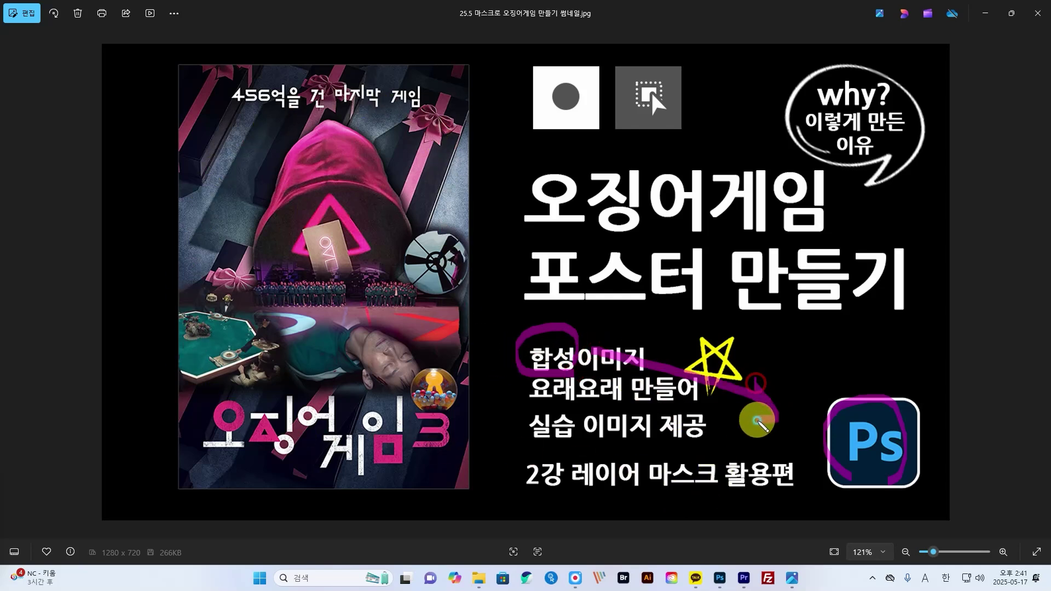
pyautogui.moveTo(868, 162)
pyautogui.mouseDown()
pyautogui.moveTo(818, 151)
pyautogui.moveTo(854, 69)
pyautogui.moveTo(850, 177)
pyautogui.mouseUp()
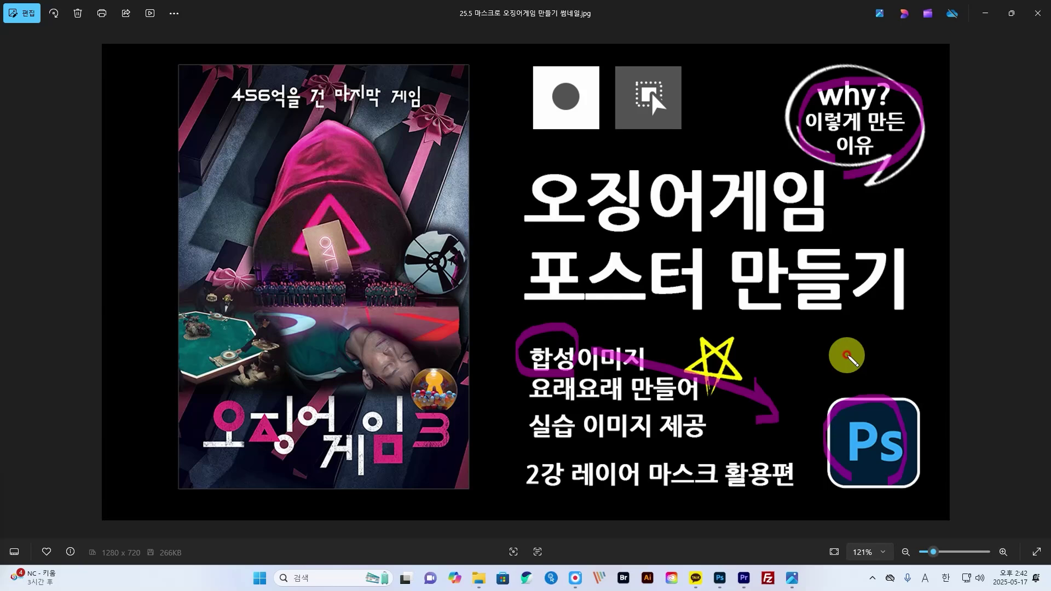
pyautogui.moveTo(537, 235); pyautogui.dragTo(780, 234)
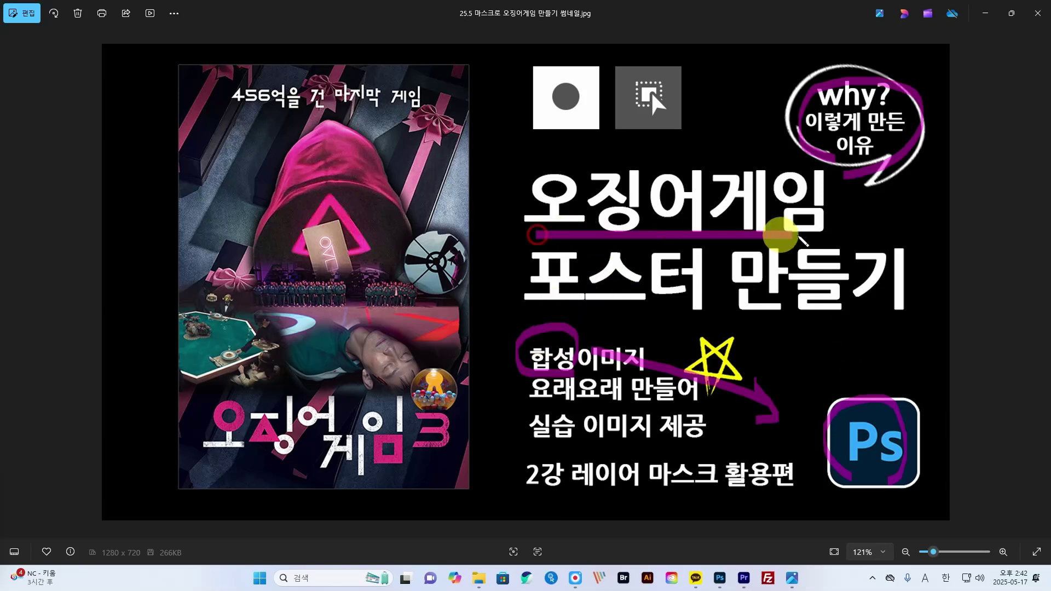
pyautogui.moveTo(550, 316); pyautogui.dragTo(846, 307)
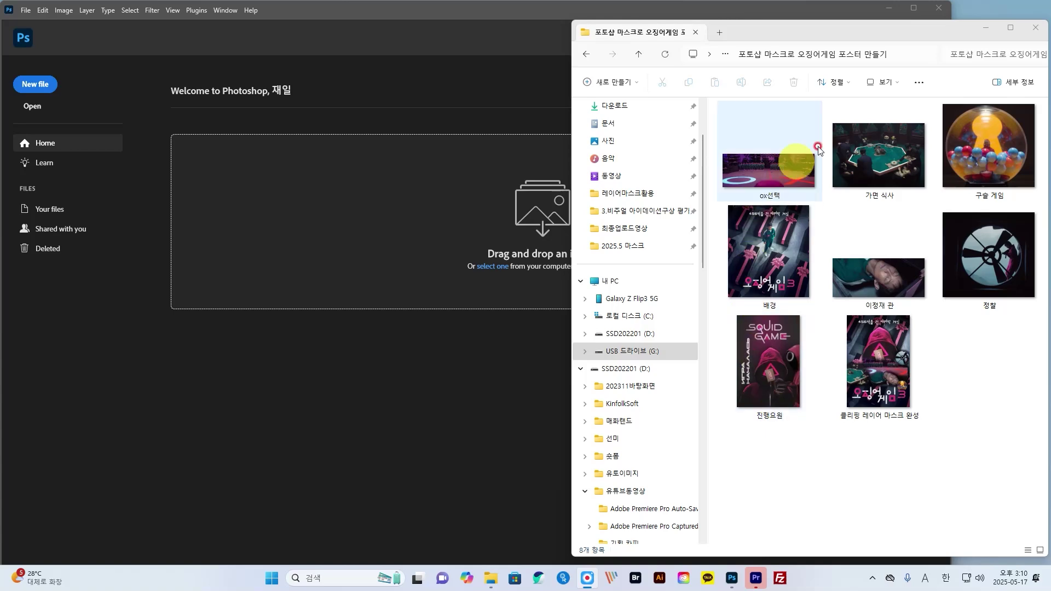
# Open the finished poster image 클리핑 레이어 마스크 완성 in Photoshop and enlarge its window to fit the whole poster.
pyautogui.moveTo(893, 390); pyautogui.dragTo(390, 282)
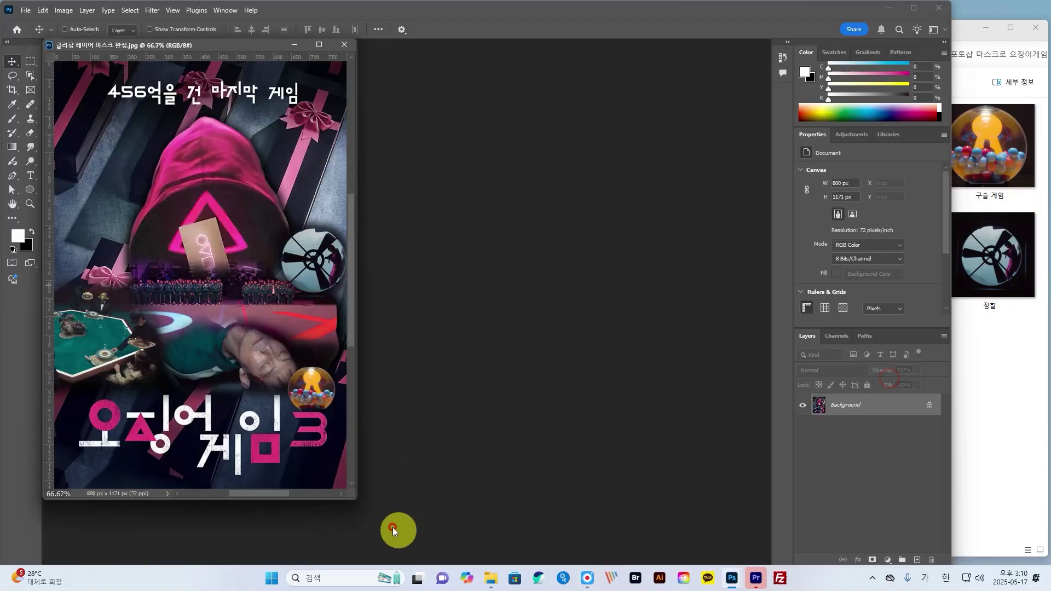
pyautogui.moveTo(353, 495); pyautogui.dragTo(375, 512)
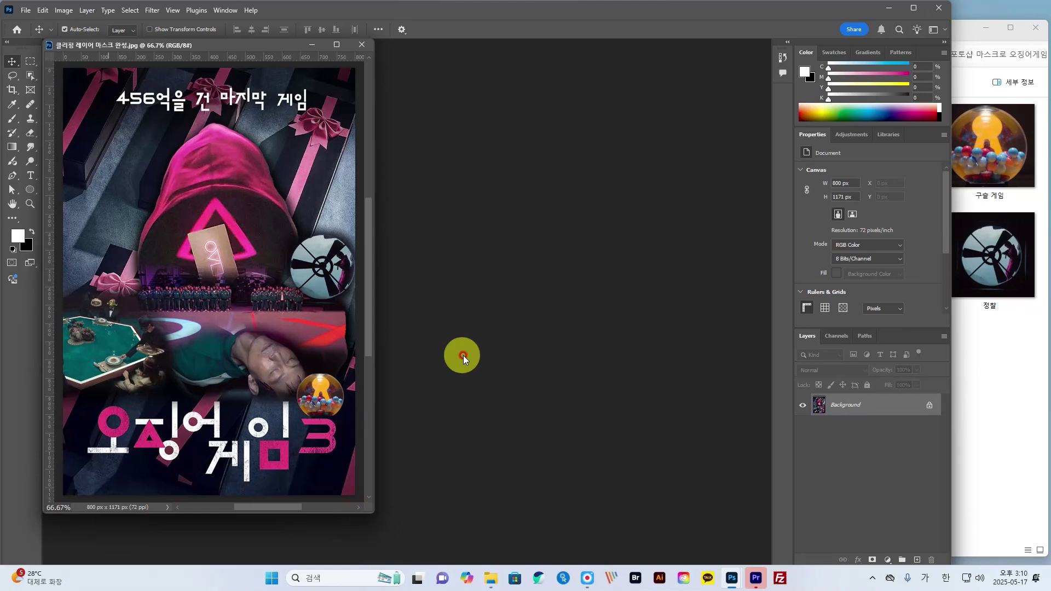
# Create a new 800 x 1171 px RGB document at 72 pixels/inch with a white background, named 오징어게임 포스터.
pyautogui.hotkey('ctrl', 'n')
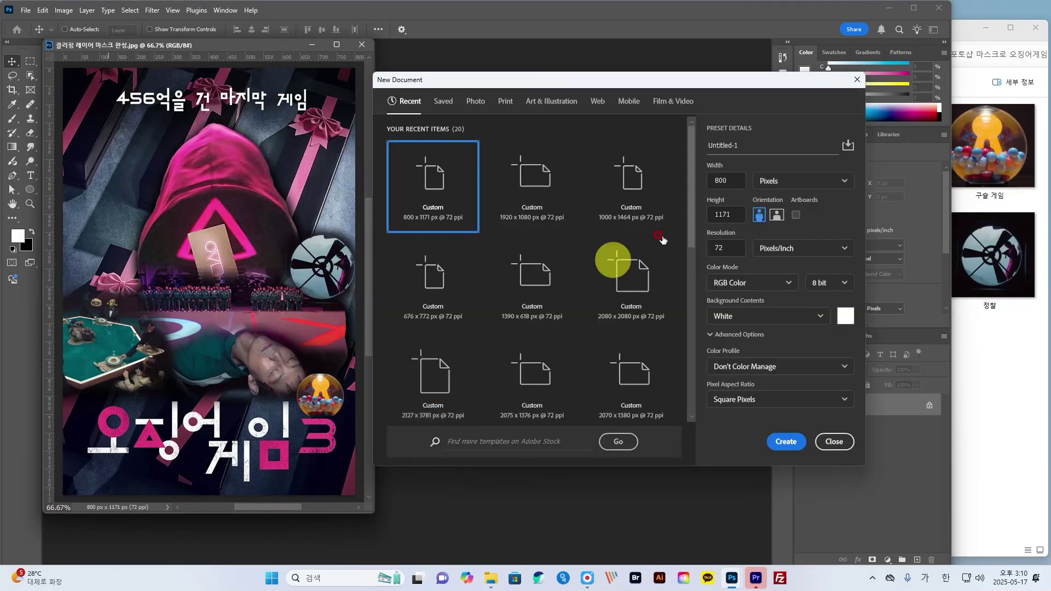
pyautogui.click(739, 145)
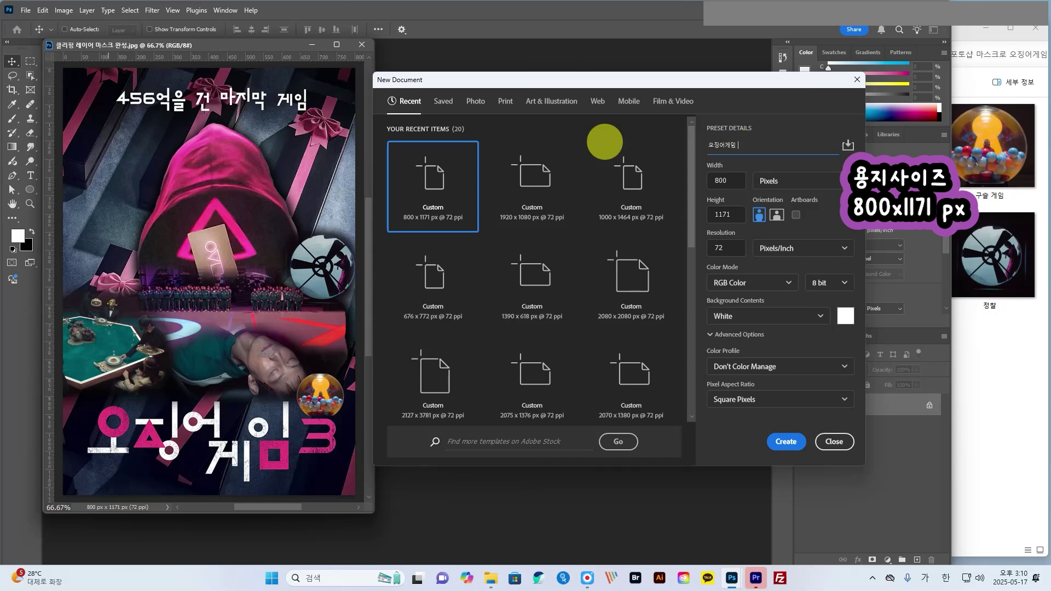
pyautogui.write('오징어게임 포스터')
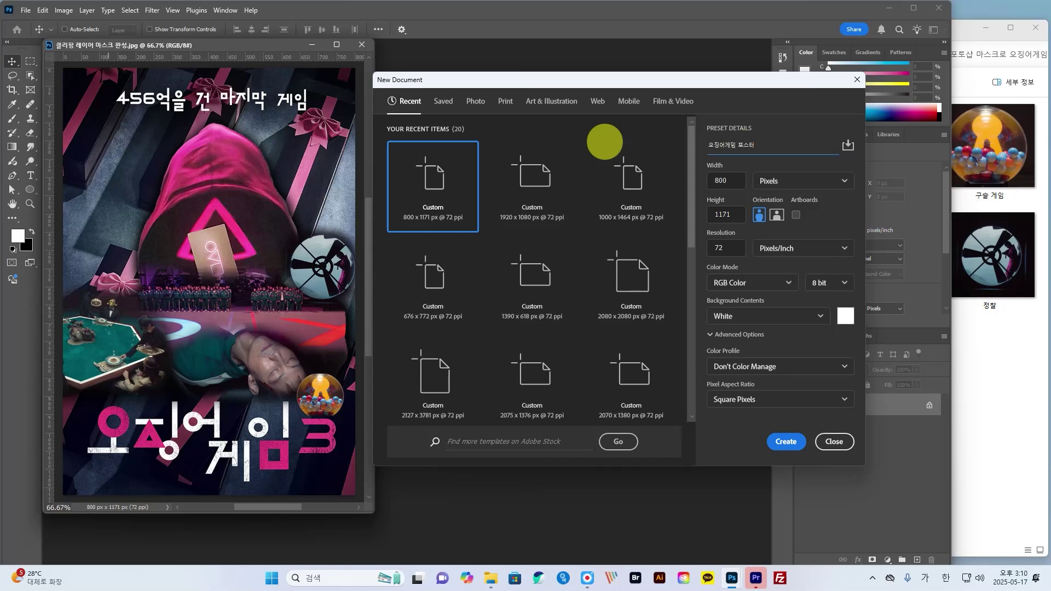
pyautogui.press('Return')
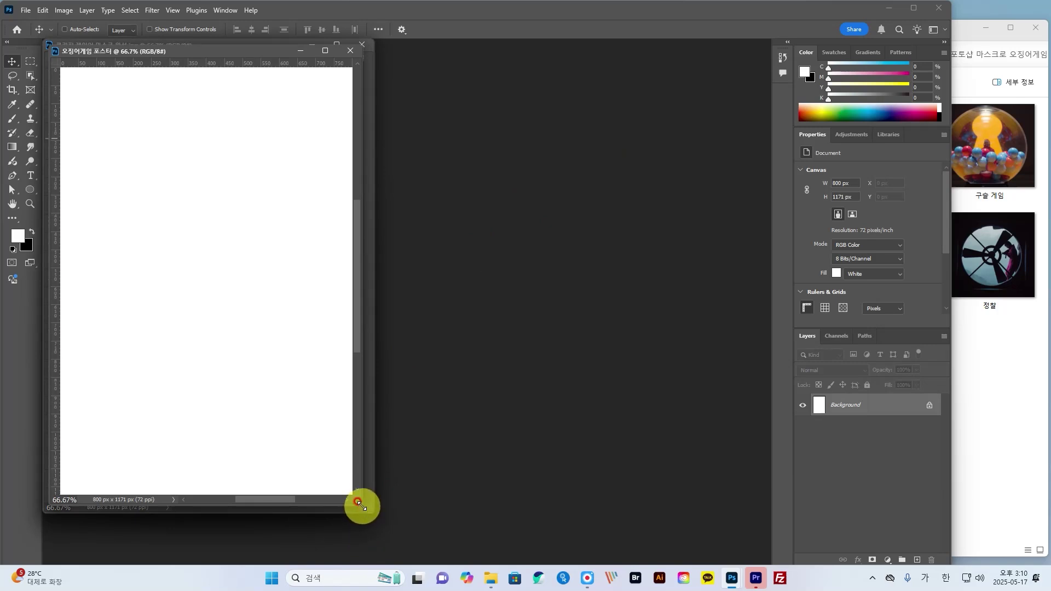
# Enlarge the new document's window to show the whole canvas and place it beside the finished poster.
pyautogui.moveTo(364, 507); pyautogui.dragTo(407, 537)
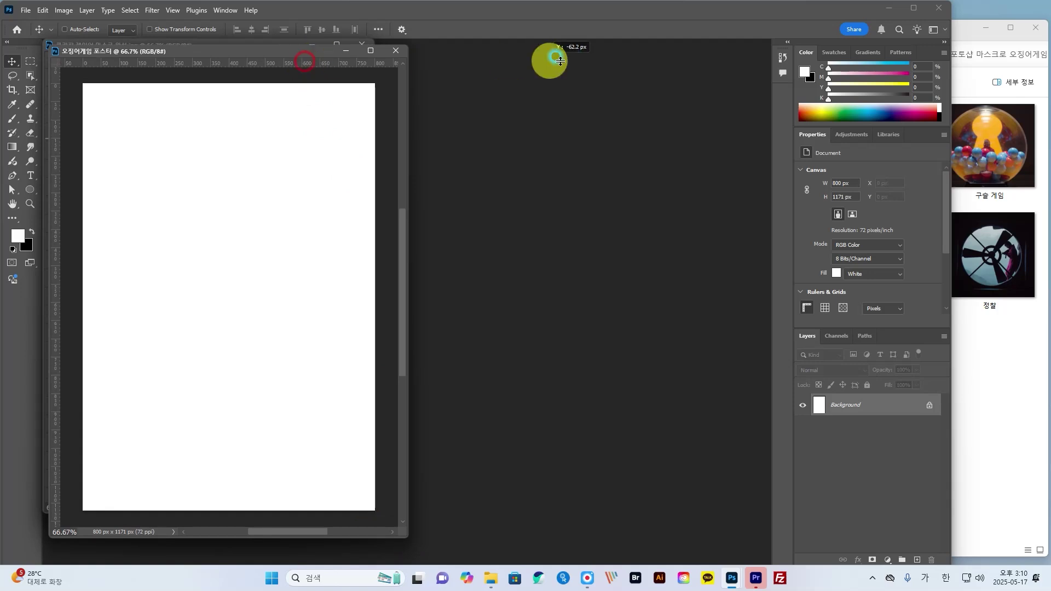
pyautogui.moveTo(560, 61); pyautogui.dragTo(428, 51)
pyautogui.moveTo(303, 54); pyautogui.dragTo(638, 51)
pyautogui.moveTo(744, 532); pyautogui.dragTo(745, 533)
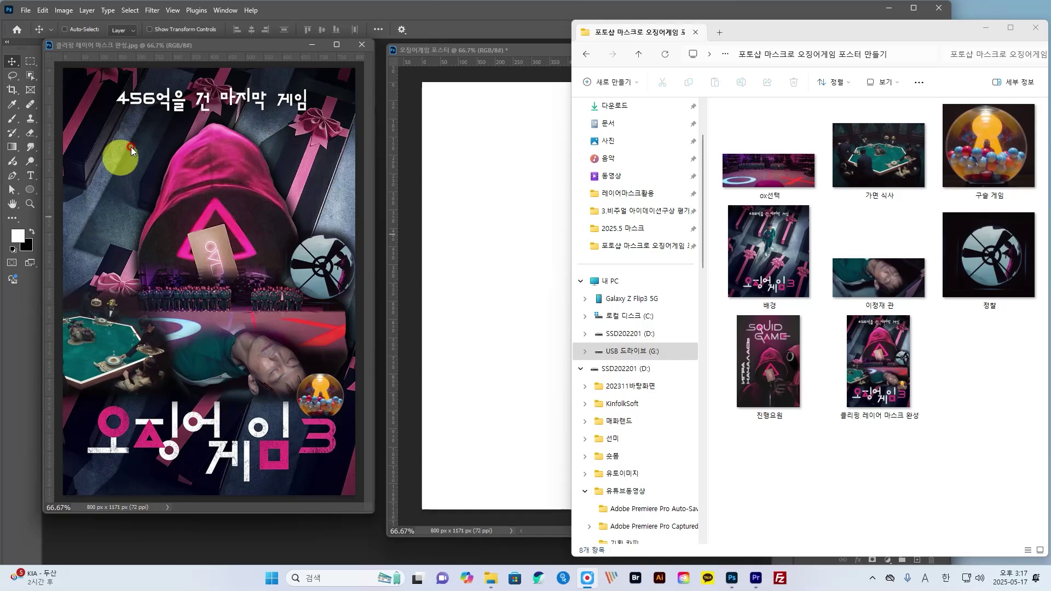
# Place the 배경 image in the new document and scale it from its centre to about 1040 x 1185 px, covering the canvas.
pyautogui.click(769, 249)
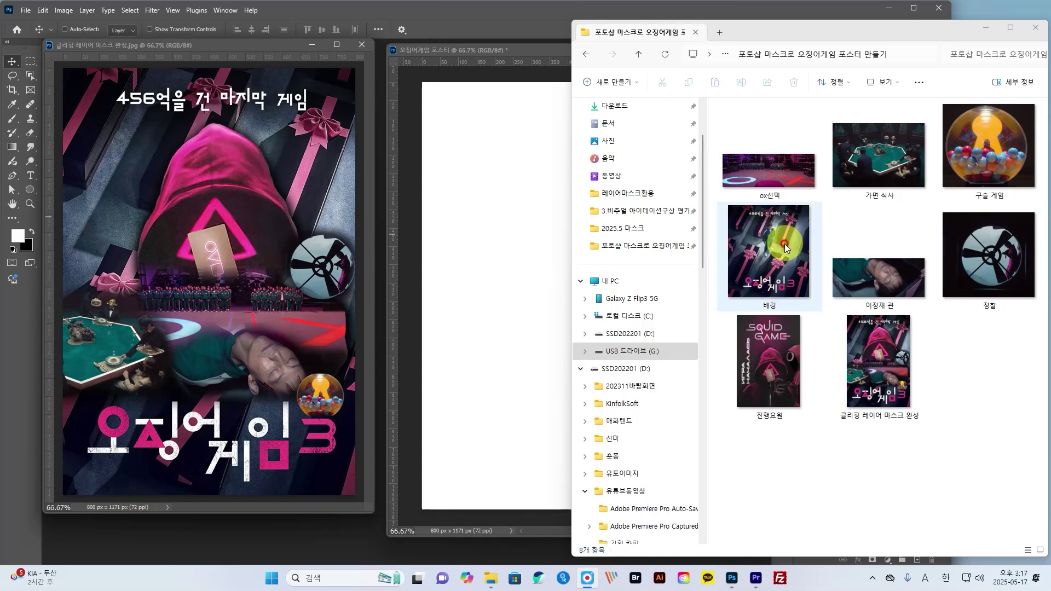
pyautogui.moveTo(766, 252); pyautogui.dragTo(520, 244)
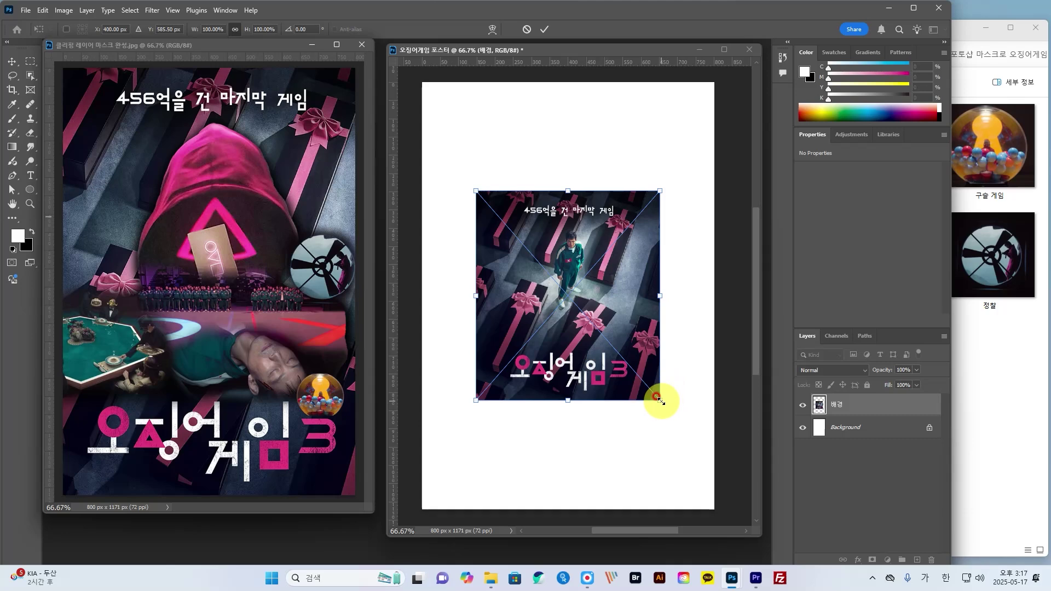
pyautogui.moveTo(660, 400); pyautogui.dragTo(665, 369)
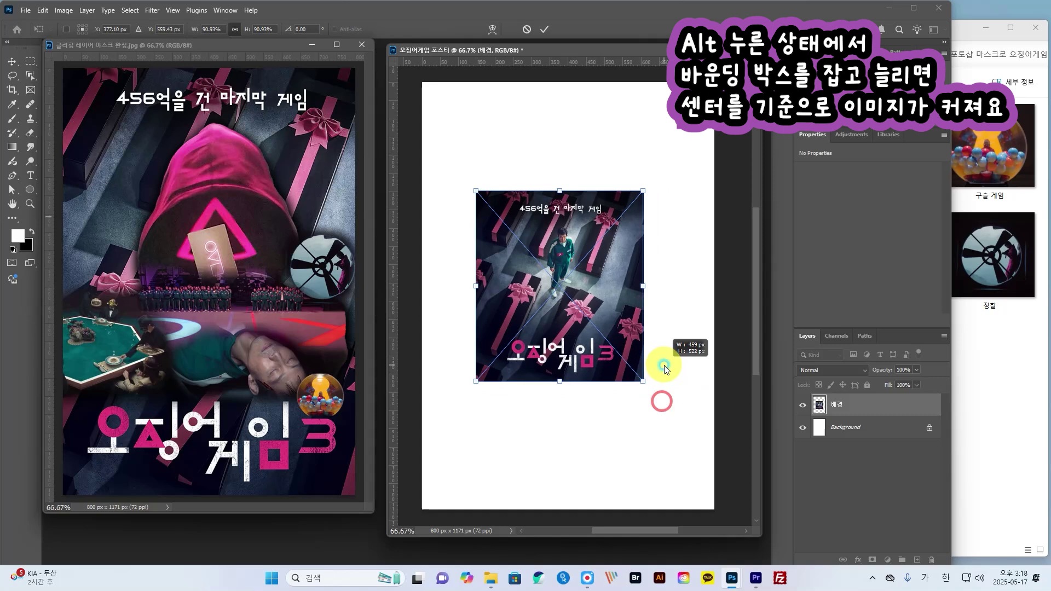
pyautogui.moveTo(664, 369); pyautogui.dragTo(744, 477)
pyautogui.press('Return')
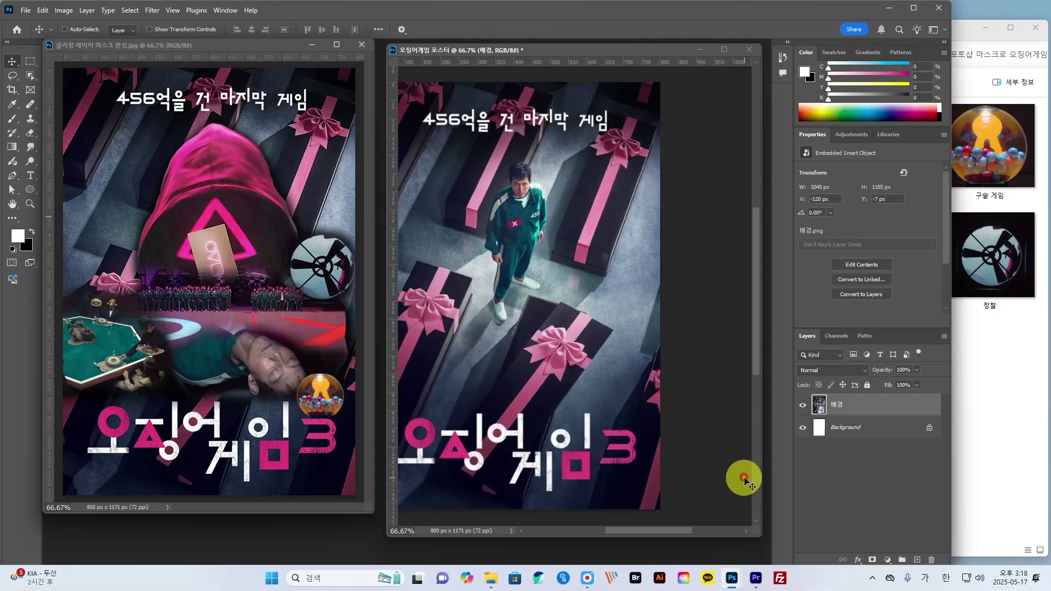
pyautogui.moveTo(665, 531); pyautogui.dragTo(651, 531)
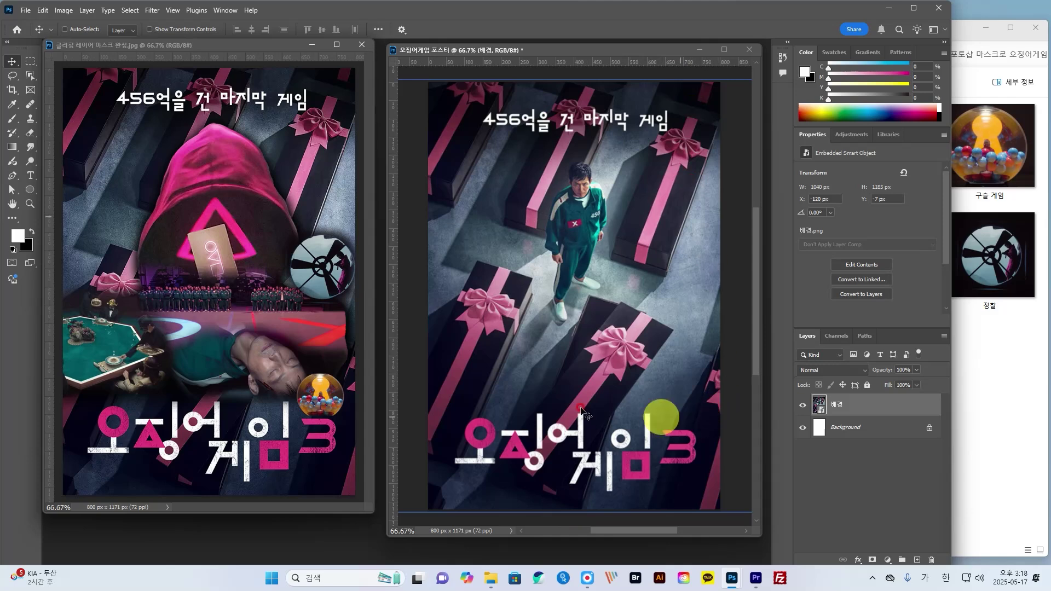
# Place the 진행요원 image from the source folder above the 배경 layer at the full canvas size.
pyautogui.click(1009, 396)
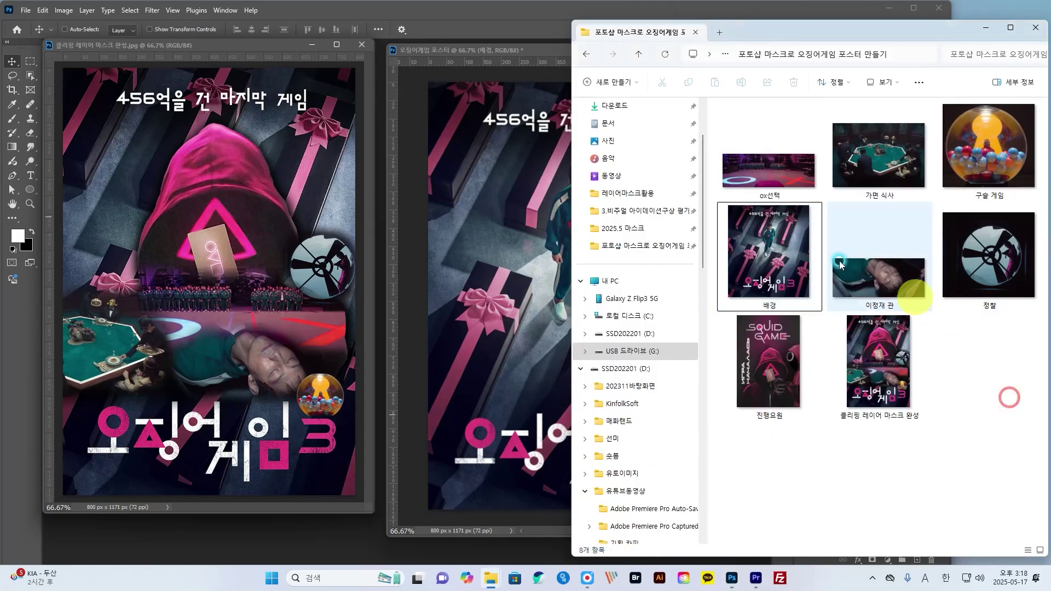
pyautogui.click(514, 248)
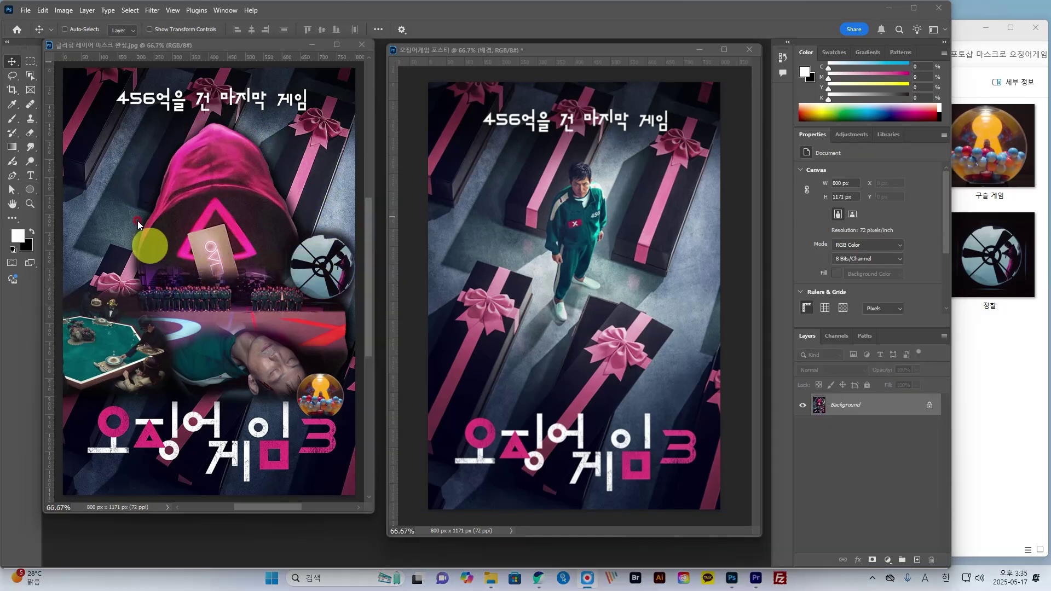
pyautogui.click(1004, 425)
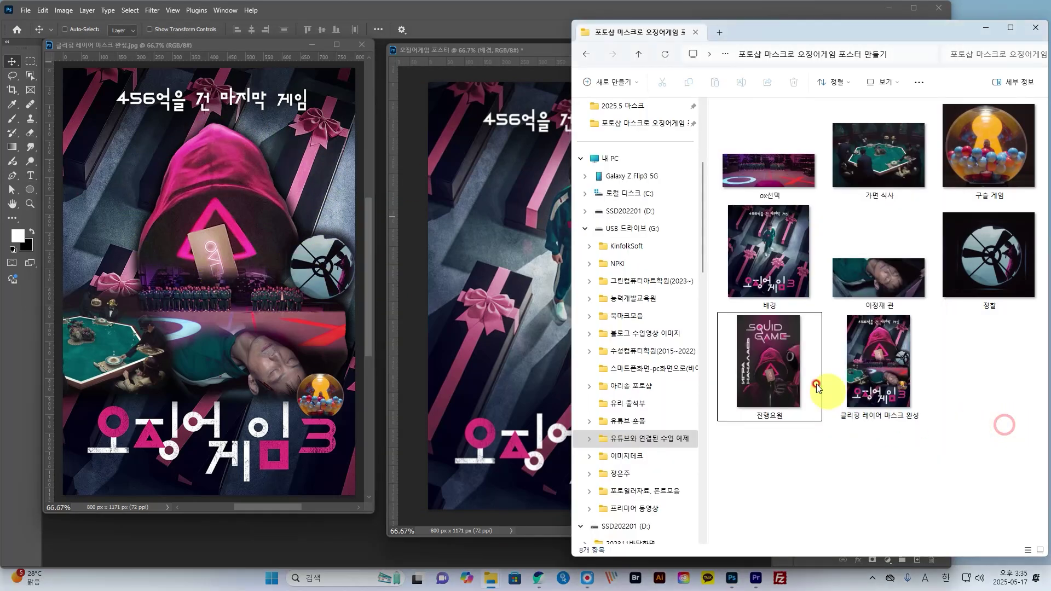
pyautogui.moveTo(817, 387); pyautogui.dragTo(510, 294)
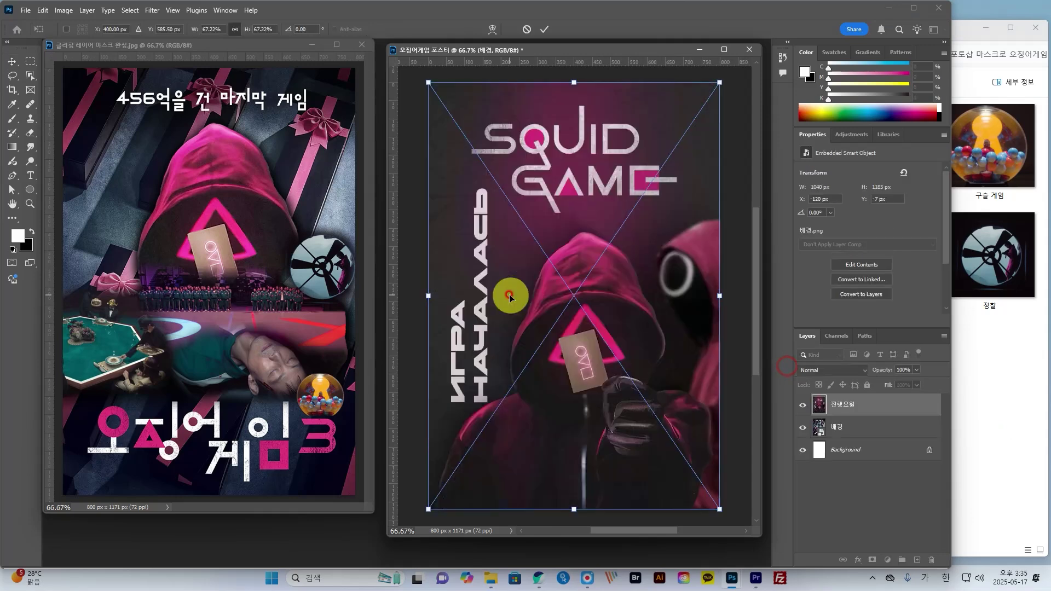
pyautogui.press('Return')
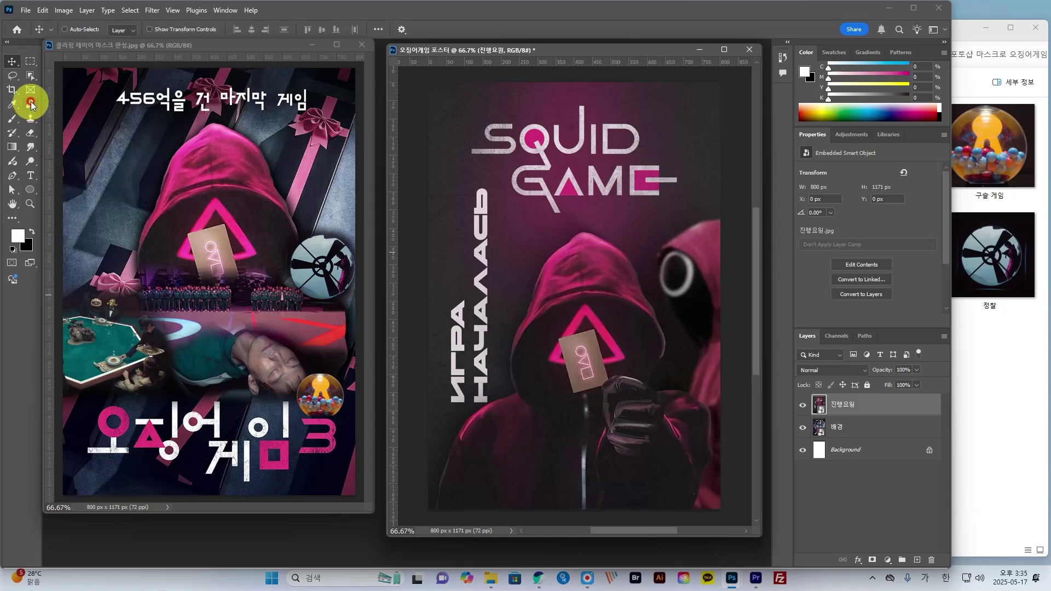
# Select the central hooded figure on the 진행요원 layer with the Object Selection Tool in Lasso mode, tracing loosely around it.
pyautogui.click(35, 77)
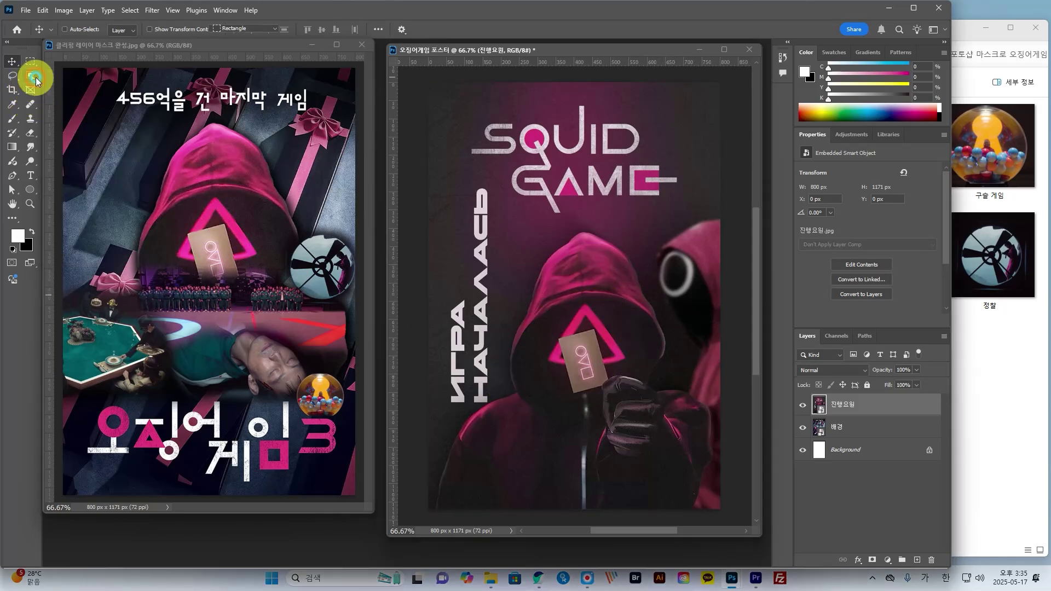
pyautogui.rightClick(35, 77)
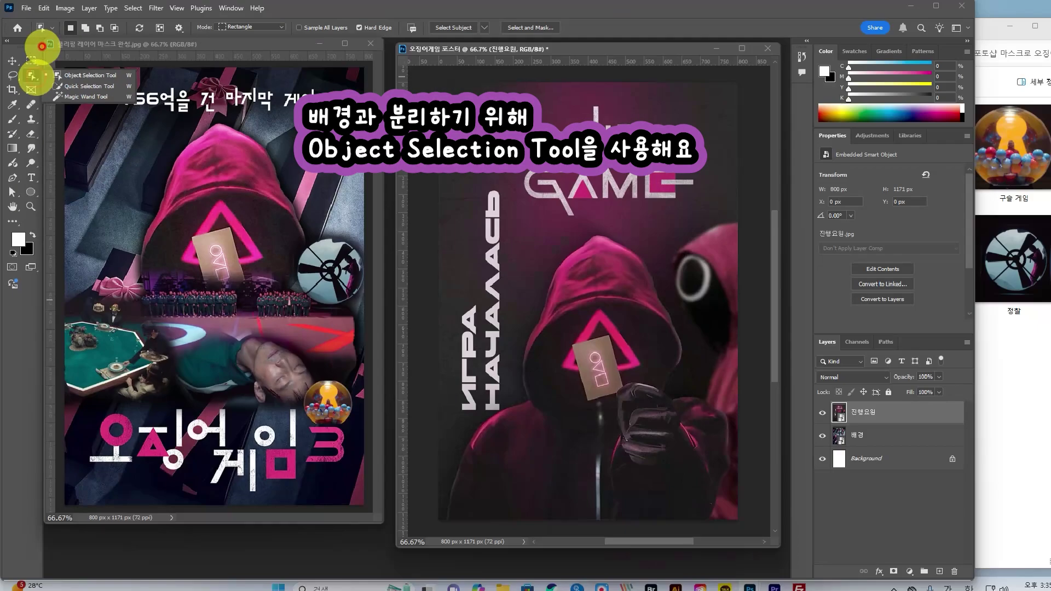
pyautogui.click(83, 20)
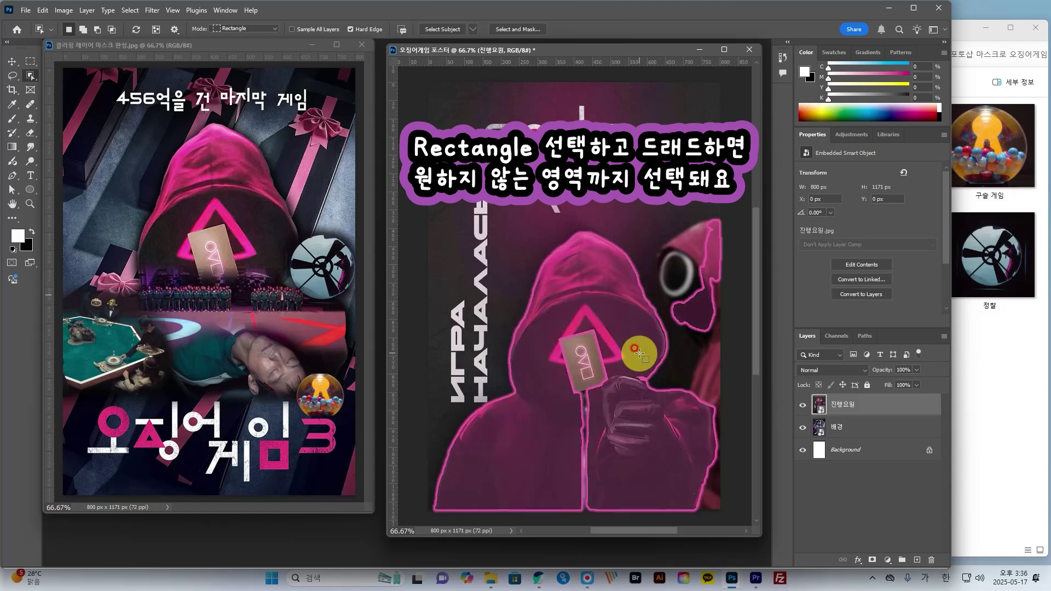
pyautogui.click(236, 32)
pyautogui.click(235, 44)
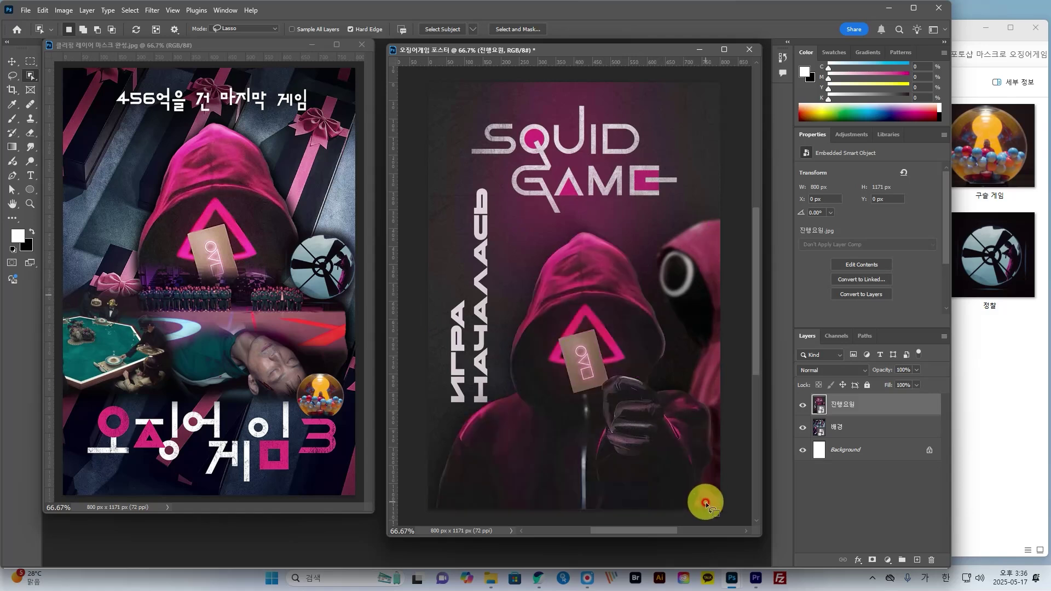
pyautogui.moveTo(703, 511)
pyautogui.mouseDown()
pyautogui.moveTo(723, 410)
pyautogui.moveTo(682, 377)
pyautogui.moveTo(662, 300)
pyautogui.moveTo(624, 233)
pyautogui.moveTo(574, 224)
pyautogui.moveTo(530, 260)
pyautogui.moveTo(488, 380)
pyautogui.moveTo(440, 453)
pyautogui.moveTo(427, 514)
pyautogui.moveTo(716, 513)
pyautogui.mouseUp()
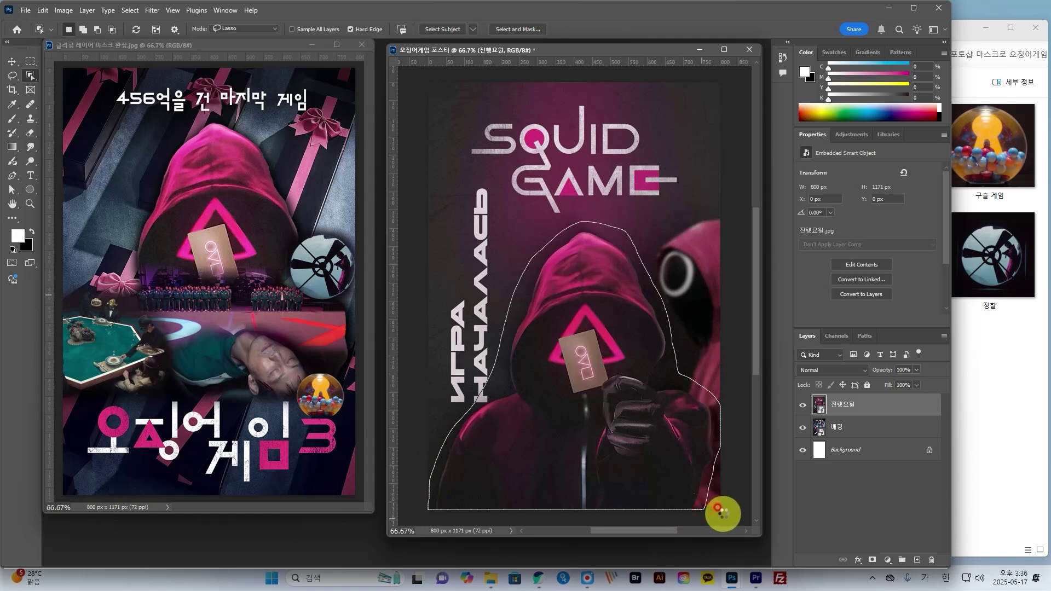
pyautogui.moveTo(721, 512); pyautogui.dragTo(723, 514)
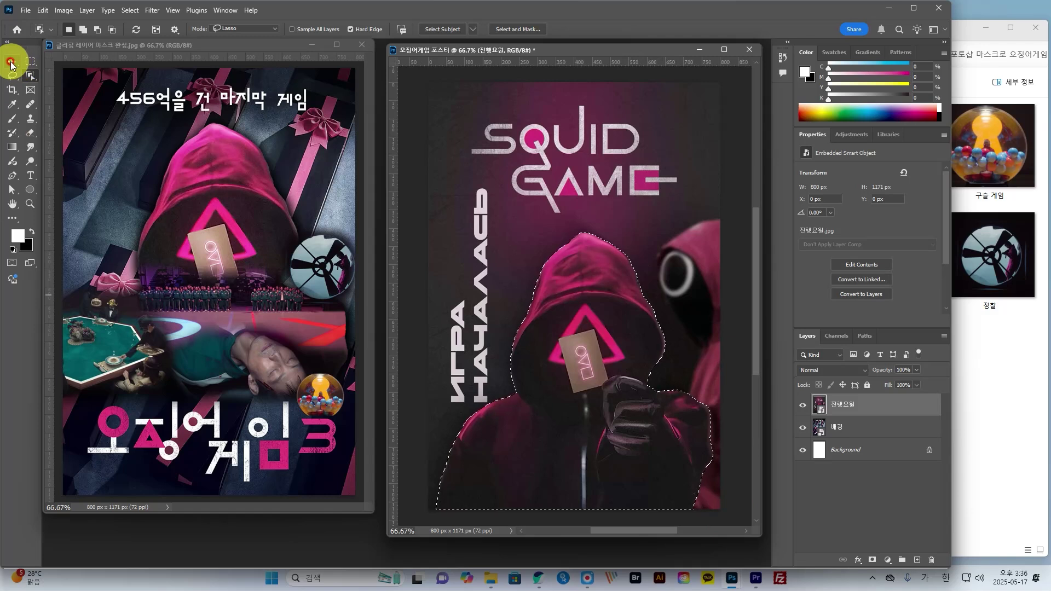
# Copy the selected hooded figure to its own layer and delete the original 진행요원 layer.
pyautogui.click(13, 63)
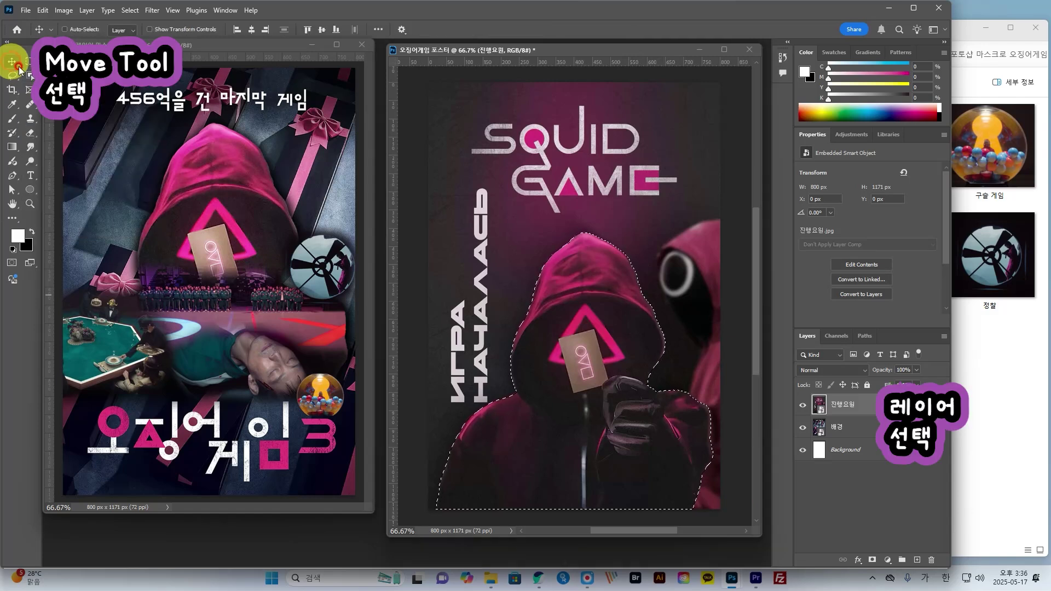
pyautogui.click(861, 415)
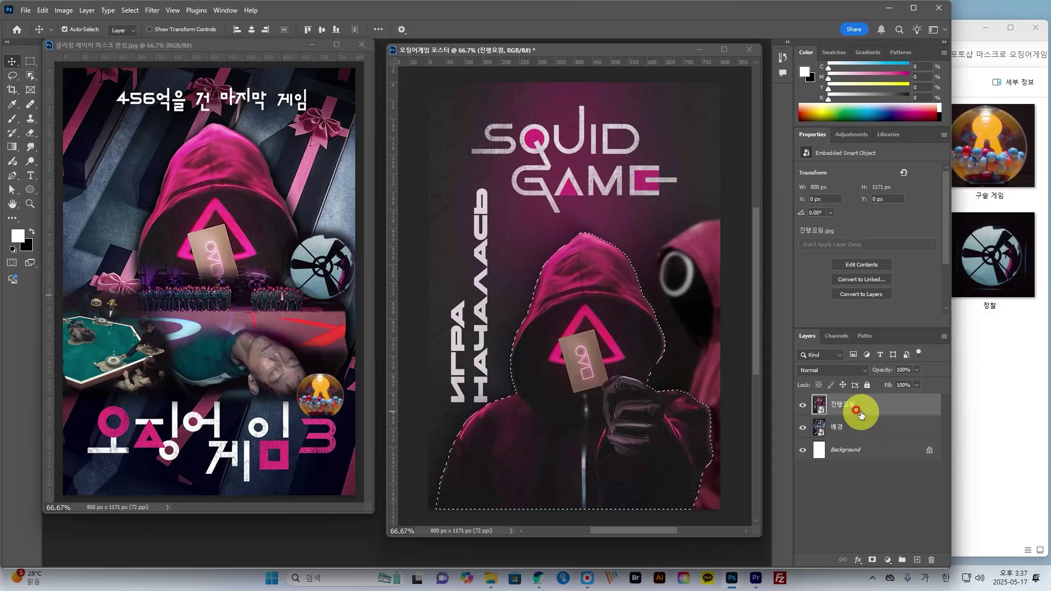
pyautogui.hotkey('ctrl', 'j')
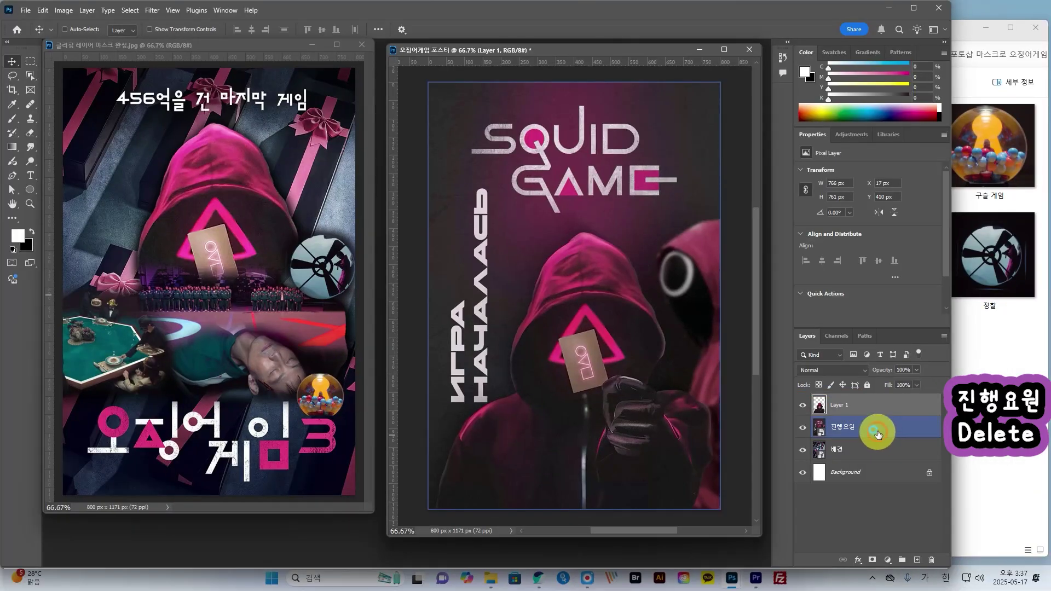
pyautogui.click(922, 418)
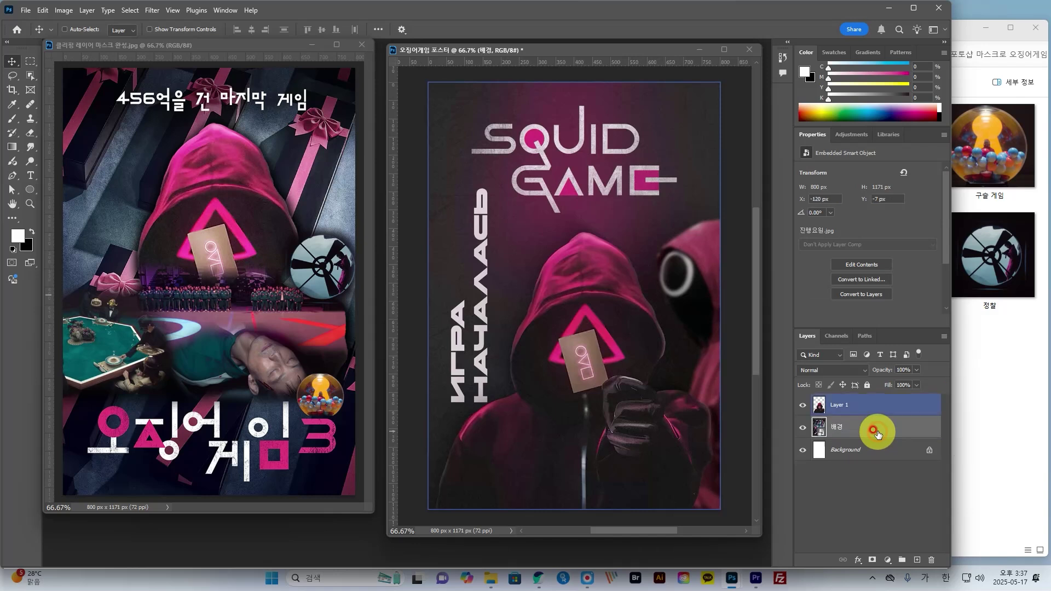
pyautogui.press('Delete')
# Move the cut-out hooded figure up and enlarge it to about 826 x 820 px, placed at about X -26 px, Y 136 px.
pyautogui.click(854, 412)
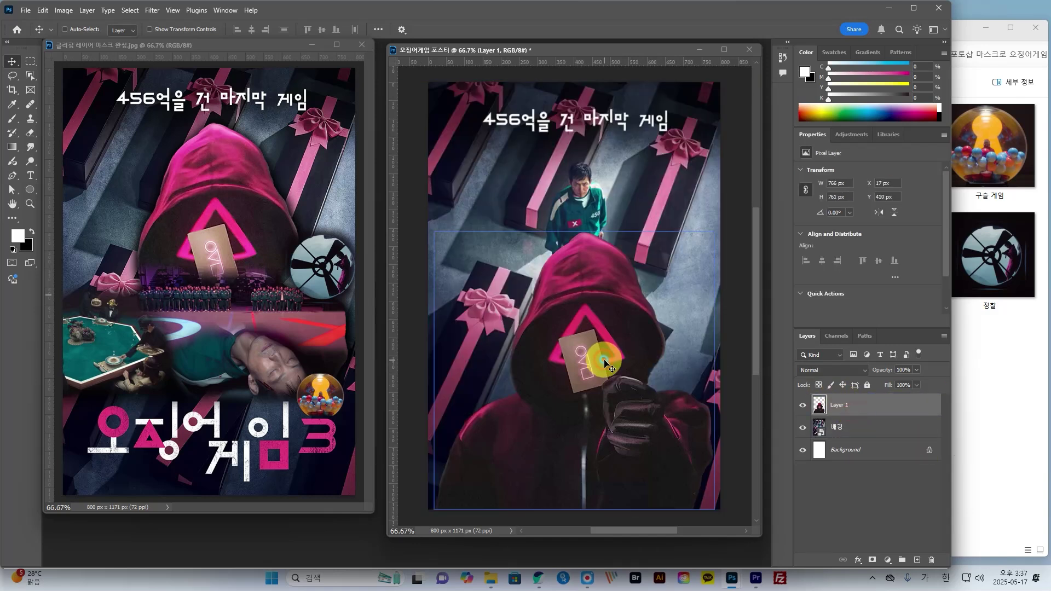
pyautogui.moveTo(606, 363); pyautogui.dragTo(603, 275)
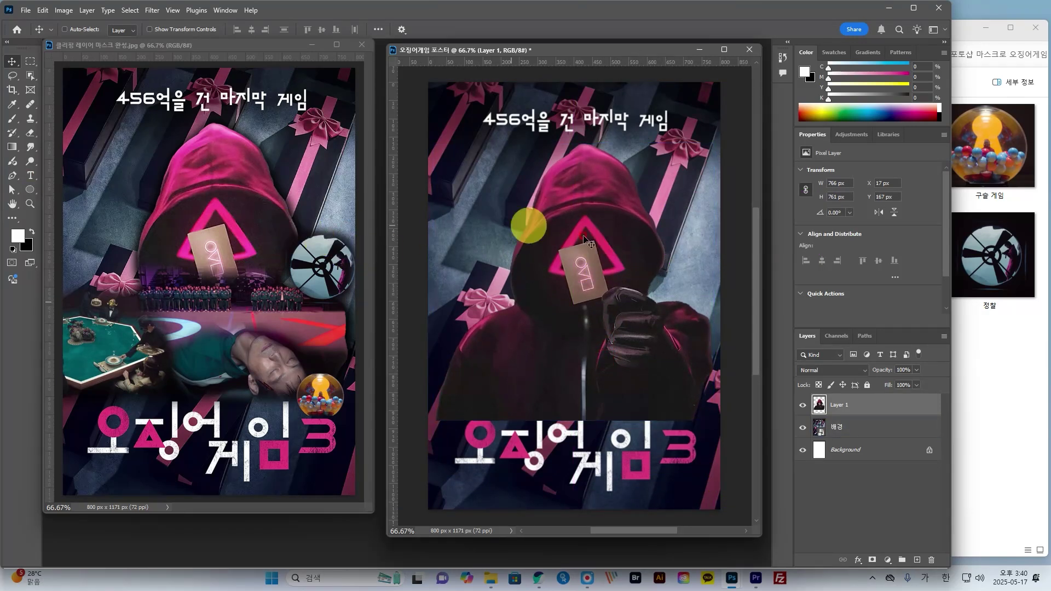
pyautogui.click(613, 239)
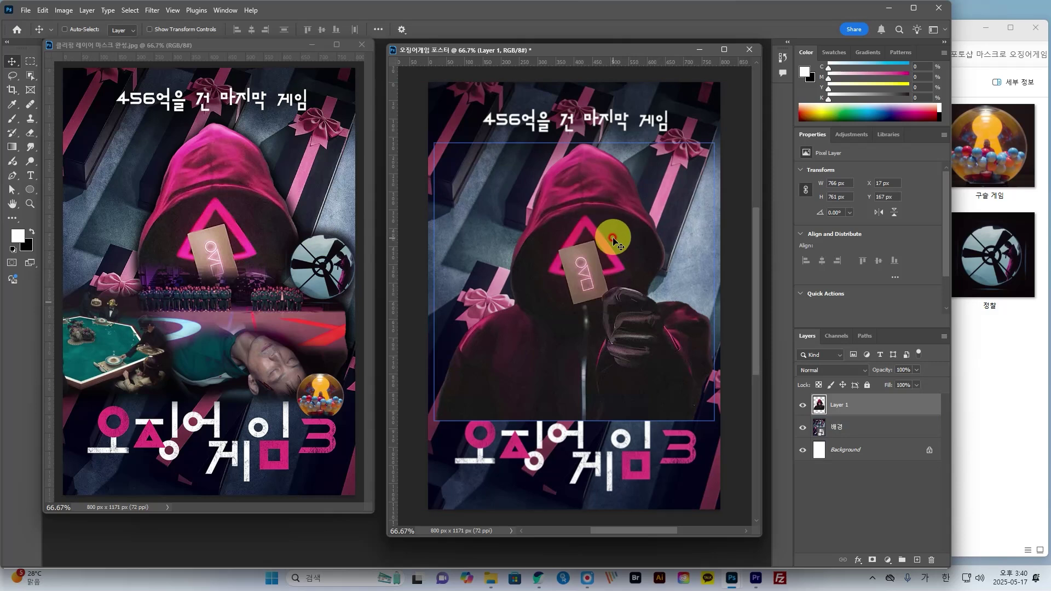
pyautogui.hotkey('ctrl', 't')
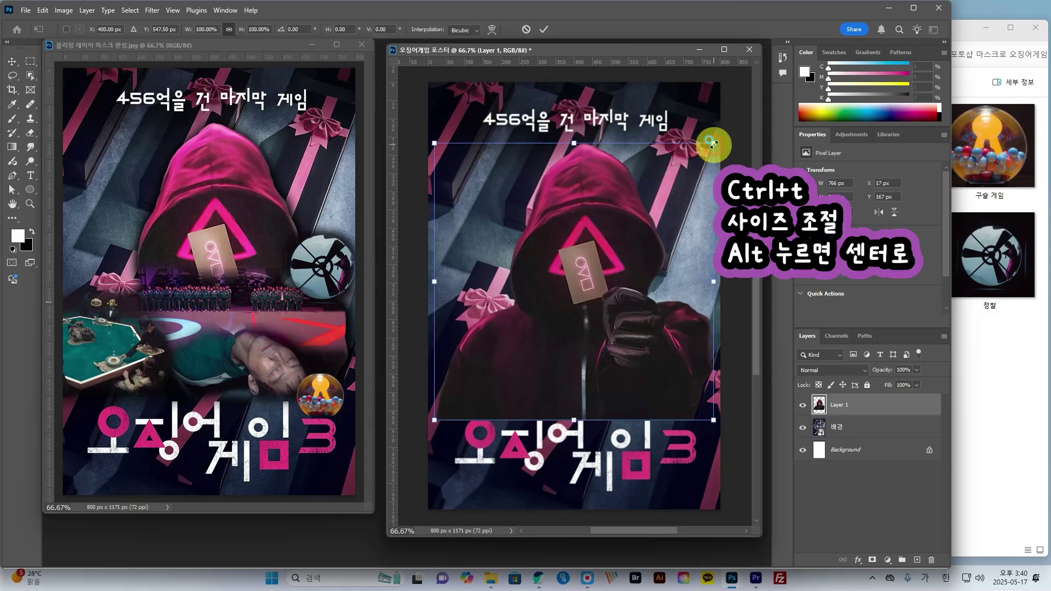
pyautogui.moveTo(713, 143); pyautogui.dragTo(730, 137)
pyautogui.moveTo(602, 187); pyautogui.dragTo(598, 191)
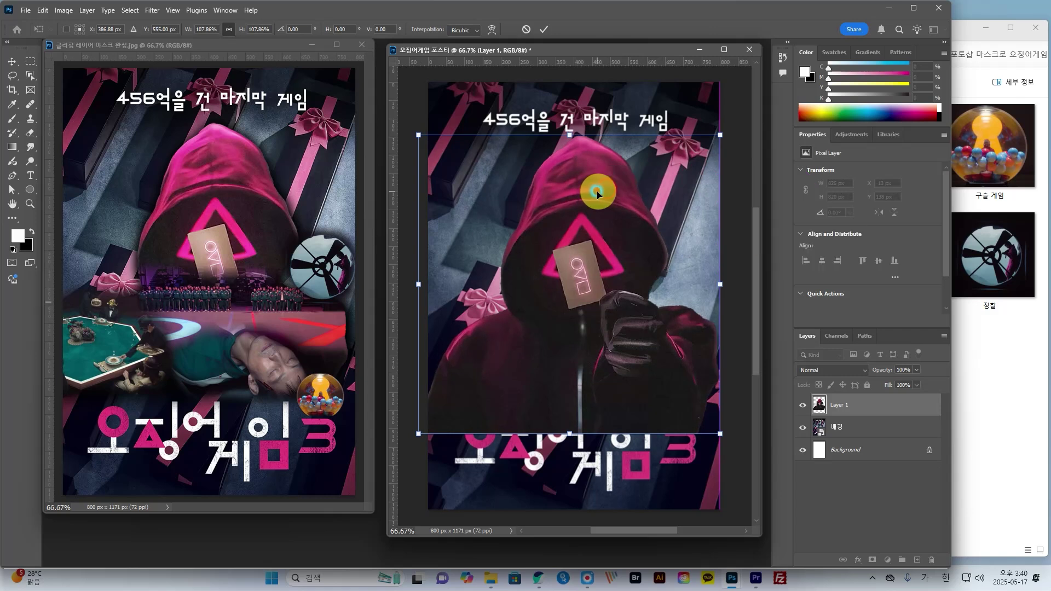
pyautogui.press('Return')
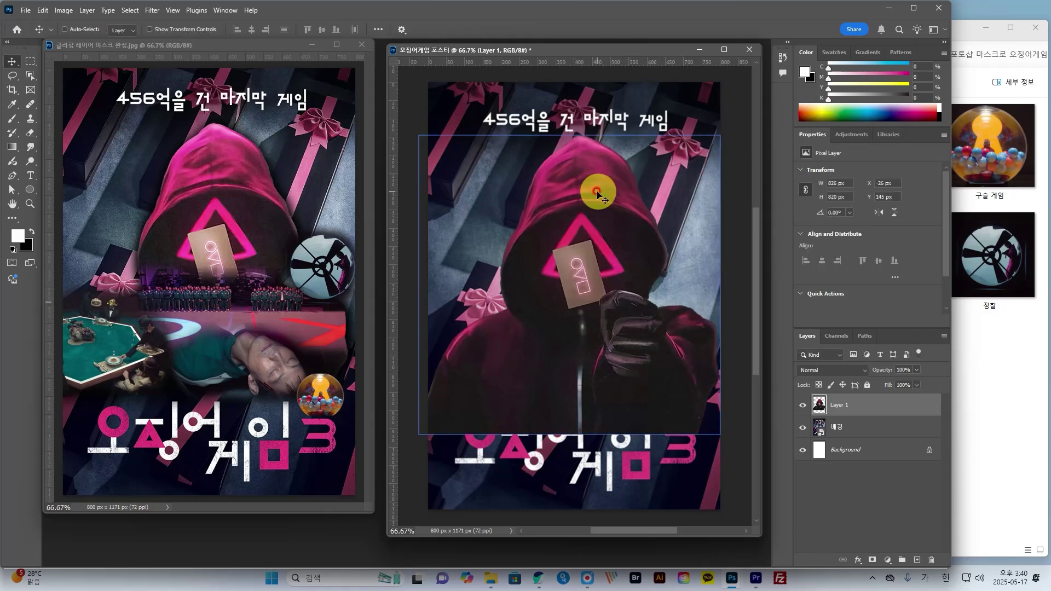
pyautogui.moveTo(598, 193); pyautogui.dragTo(600, 191)
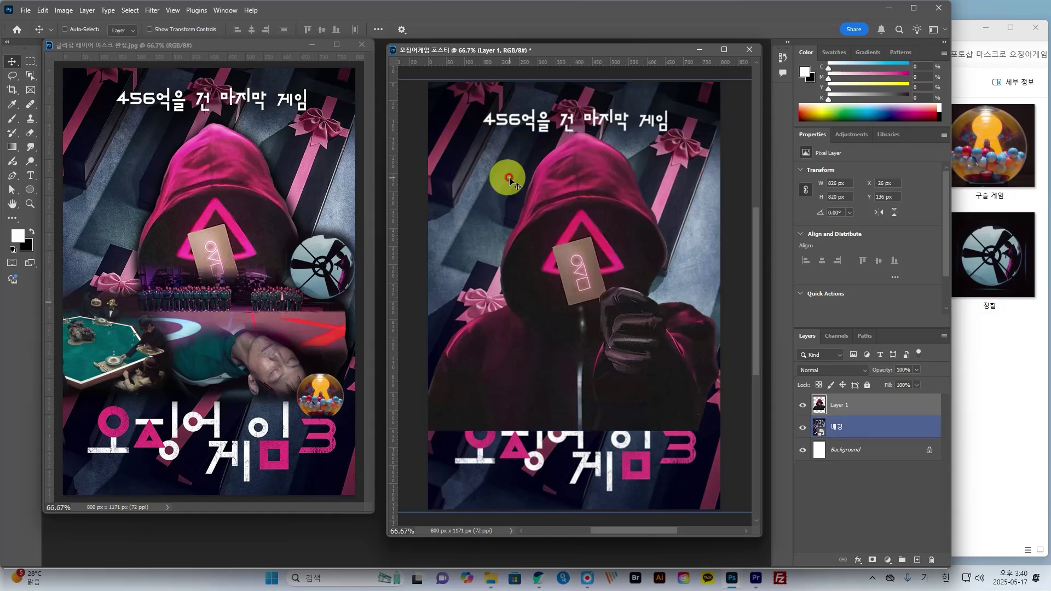
pyautogui.moveTo(510, 179); pyautogui.dragTo(507, 176)
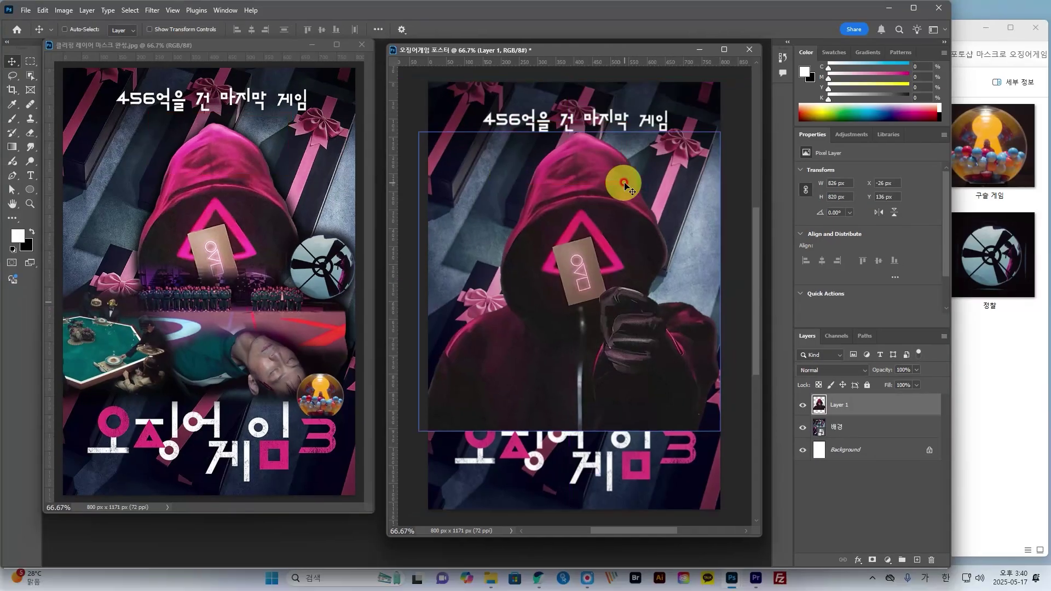
# Add a Brightness/Contrast adjustment above the hooded figure, raise its brightness slightly and clip it to Layer 1 only.
pyautogui.click(849, 136)
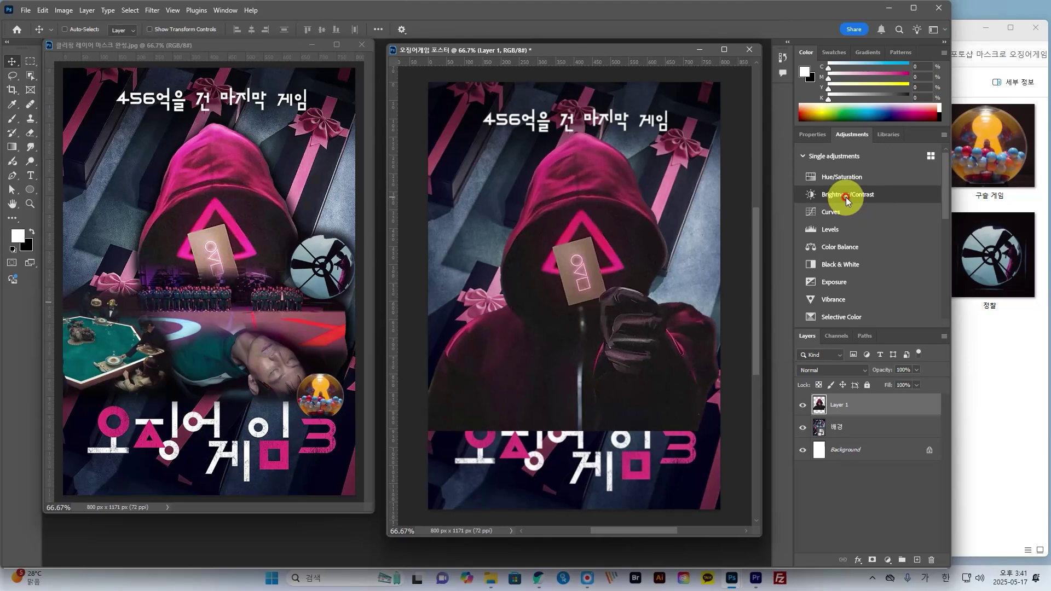
pyautogui.click(846, 197)
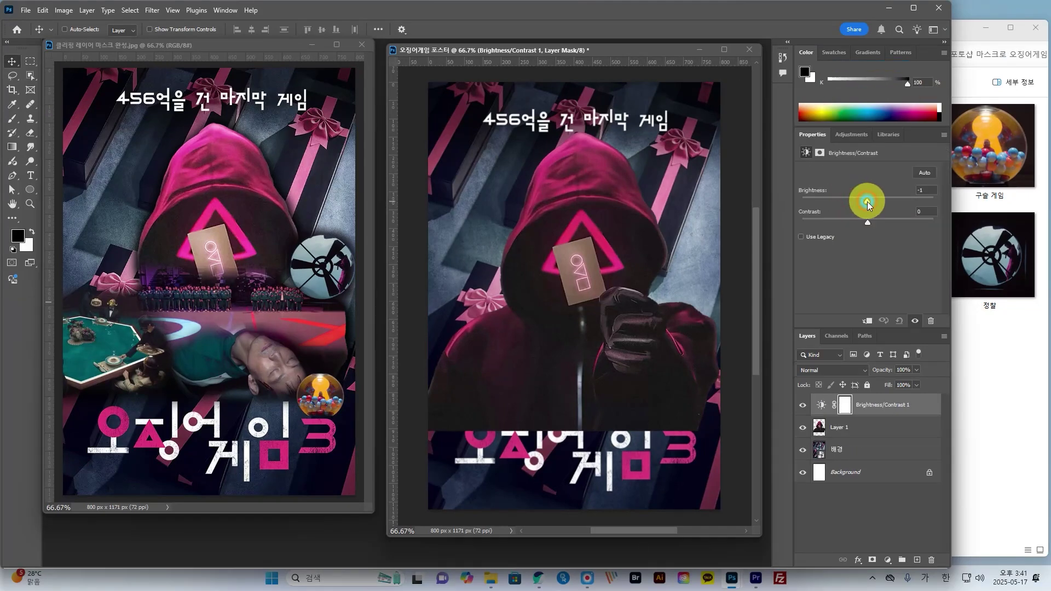
pyautogui.moveTo(867, 201)
pyautogui.mouseDown()
pyautogui.moveTo(858, 202)
pyautogui.moveTo(922, 202)
pyautogui.moveTo(854, 202)
pyautogui.moveTo(869, 201)
pyautogui.mouseUp()
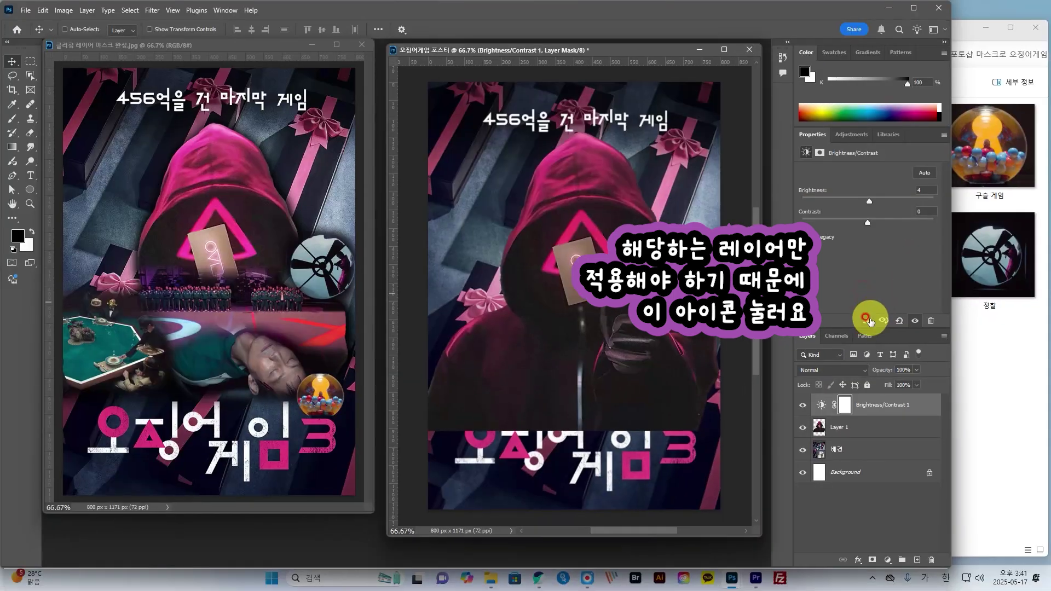
pyautogui.click(849, 285)
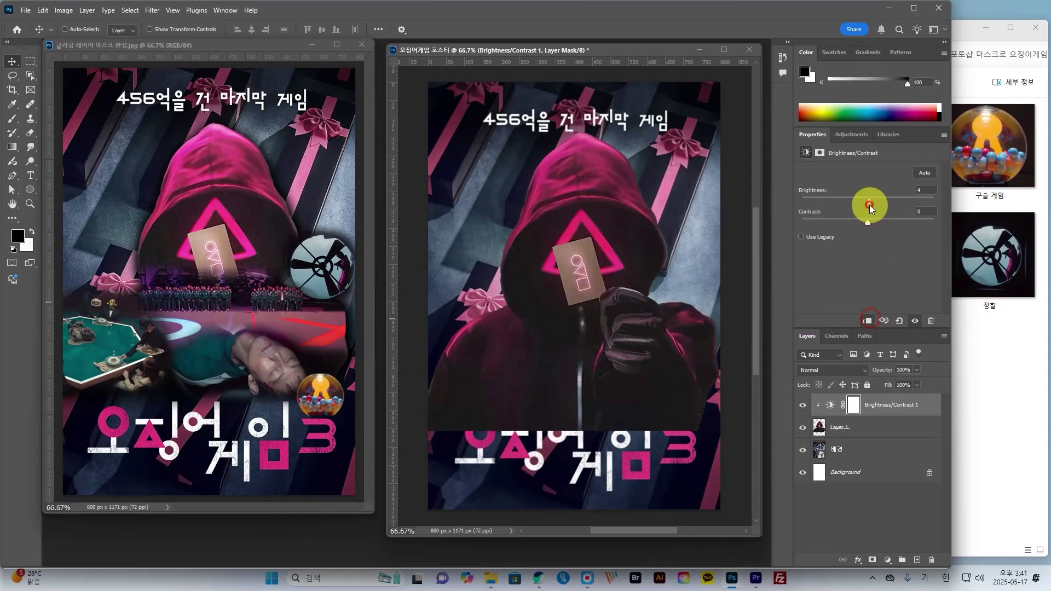
pyautogui.moveTo(874, 202); pyautogui.dragTo(877, 204)
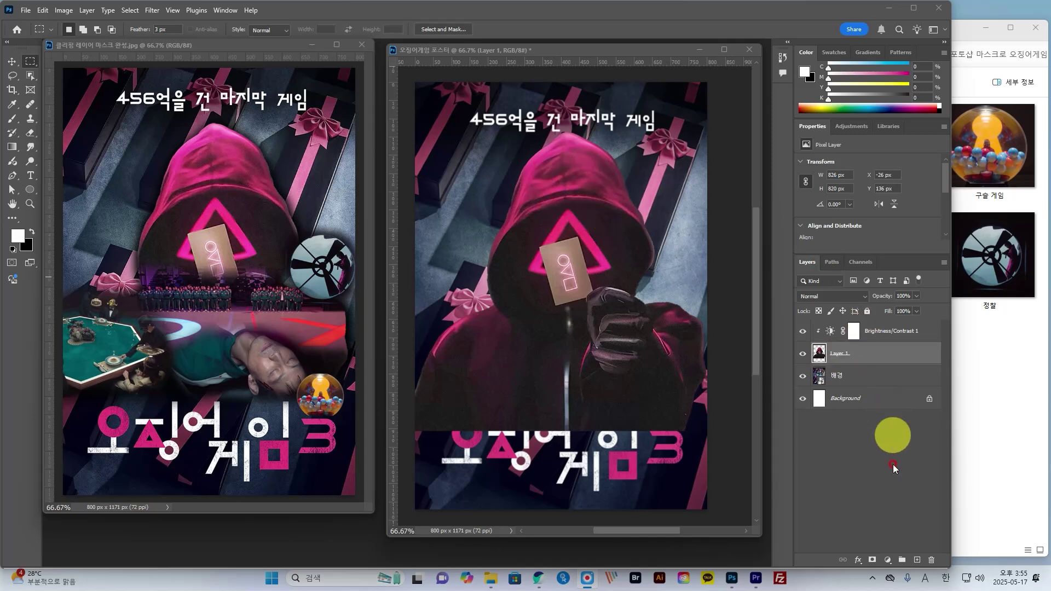
# Add a Drop Shadow effect to the hooded figure's layer with its angle set to -90°.
pyautogui.click(859, 561)
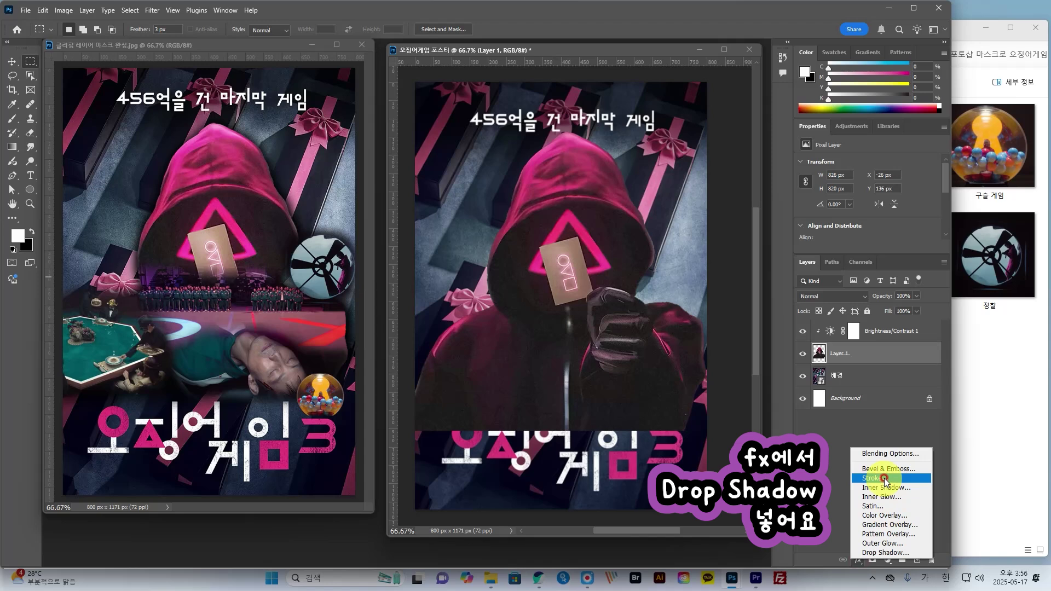
pyautogui.click(881, 553)
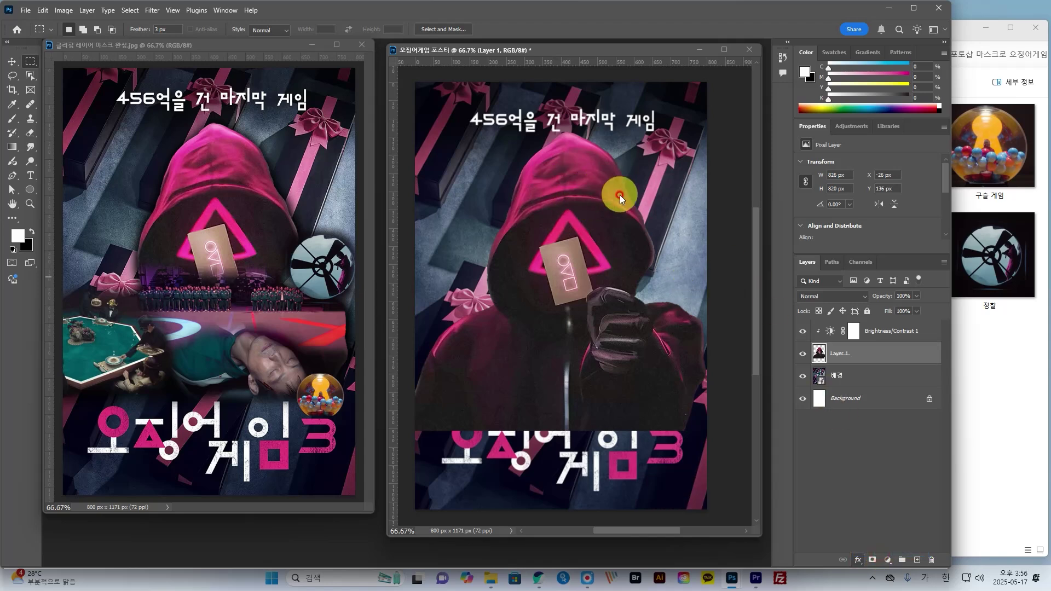
pyautogui.moveTo(724, 127); pyautogui.dragTo(794, 74)
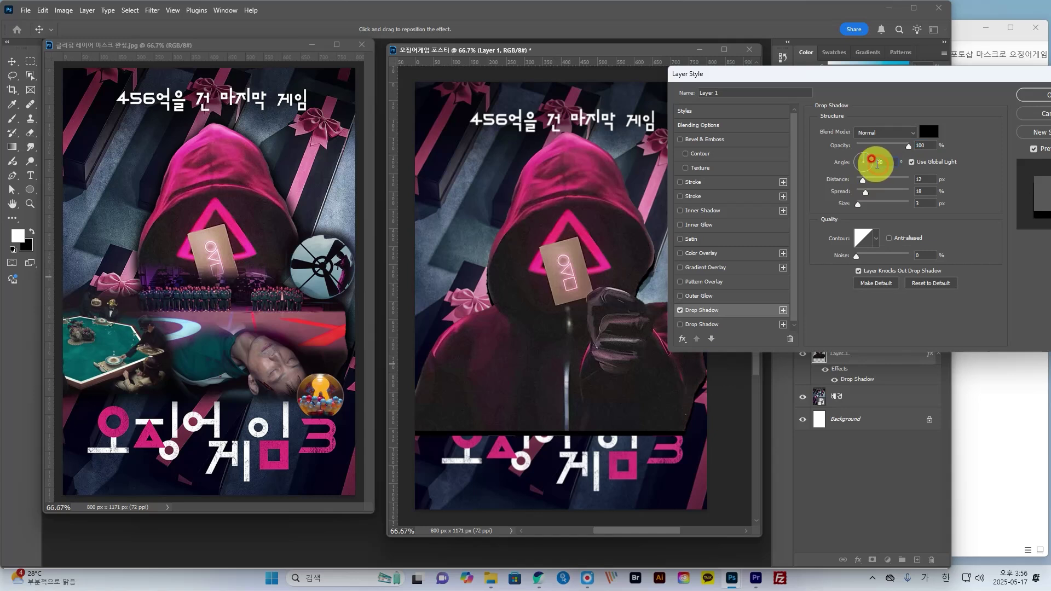
pyautogui.moveTo(878, 163); pyautogui.dragTo(893, 174)
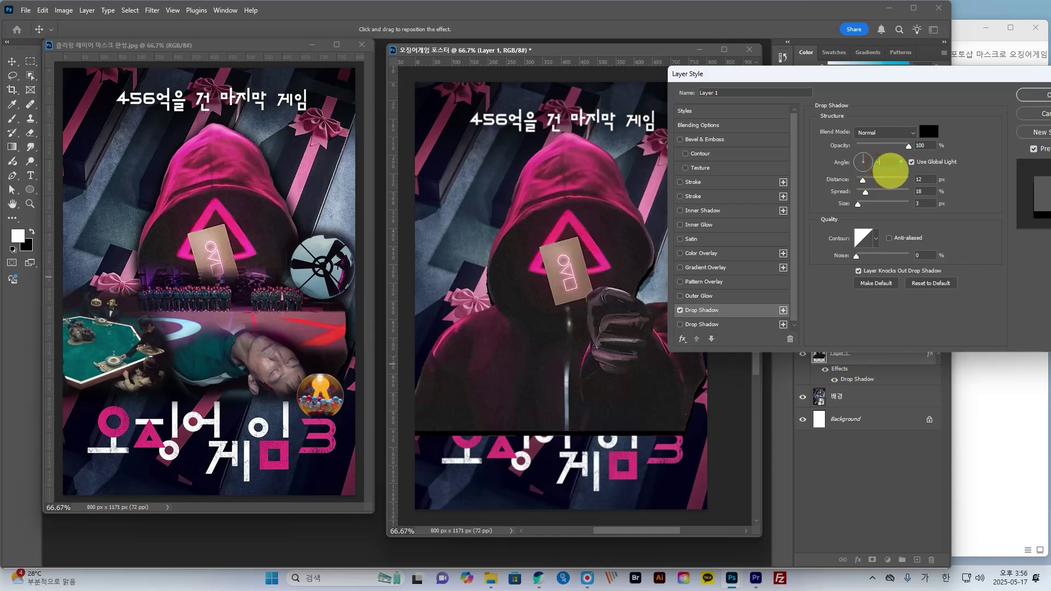
pyautogui.write('-90')
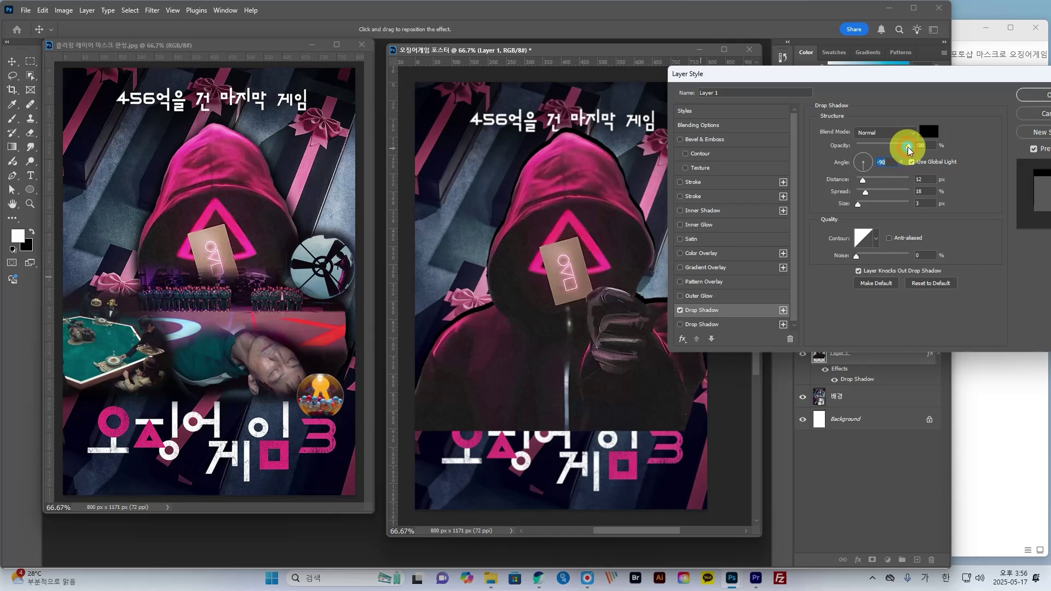
# Set the drop shadow's opacity to 84%, distance to 18 px, spread to 0% and size to 27 px, and apply the layer style.
pyautogui.moveTo(908, 146); pyautogui.dragTo(905, 147)
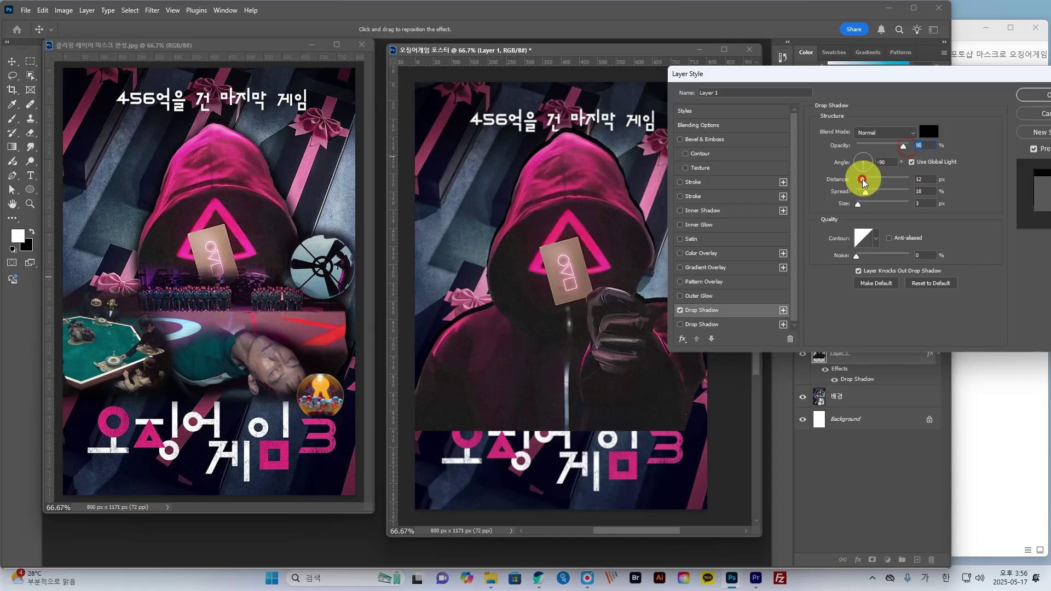
pyautogui.moveTo(864, 183)
pyautogui.mouseDown()
pyautogui.moveTo(863, 196)
pyautogui.moveTo(878, 196)
pyautogui.moveTo(858, 204)
pyautogui.moveTo(860, 181)
pyautogui.moveTo(861, 193)
pyautogui.mouseUp()
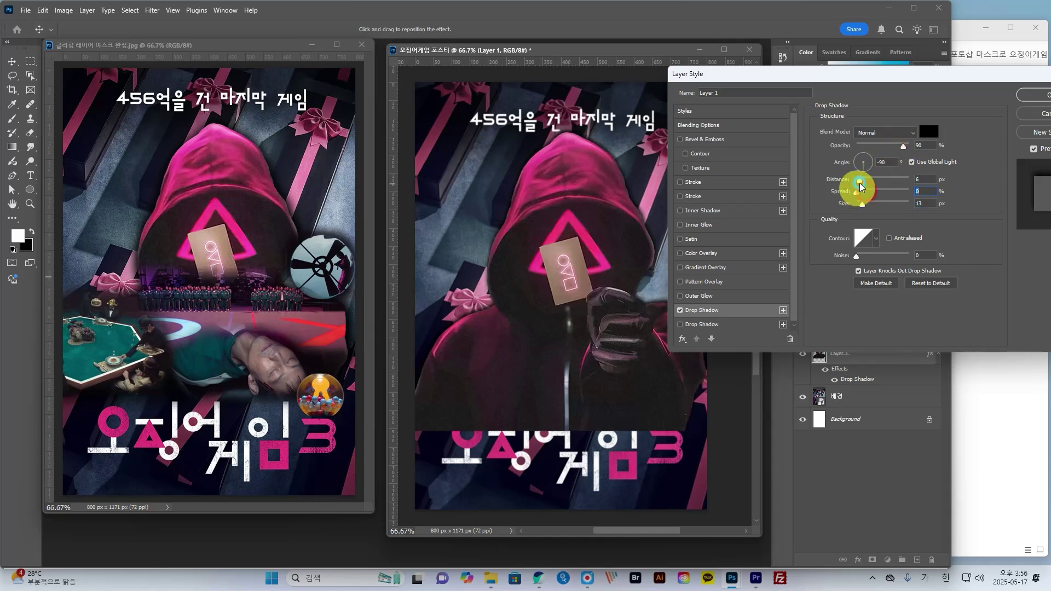
pyautogui.moveTo(860, 183); pyautogui.dragTo(868, 206)
pyautogui.click(867, 206)
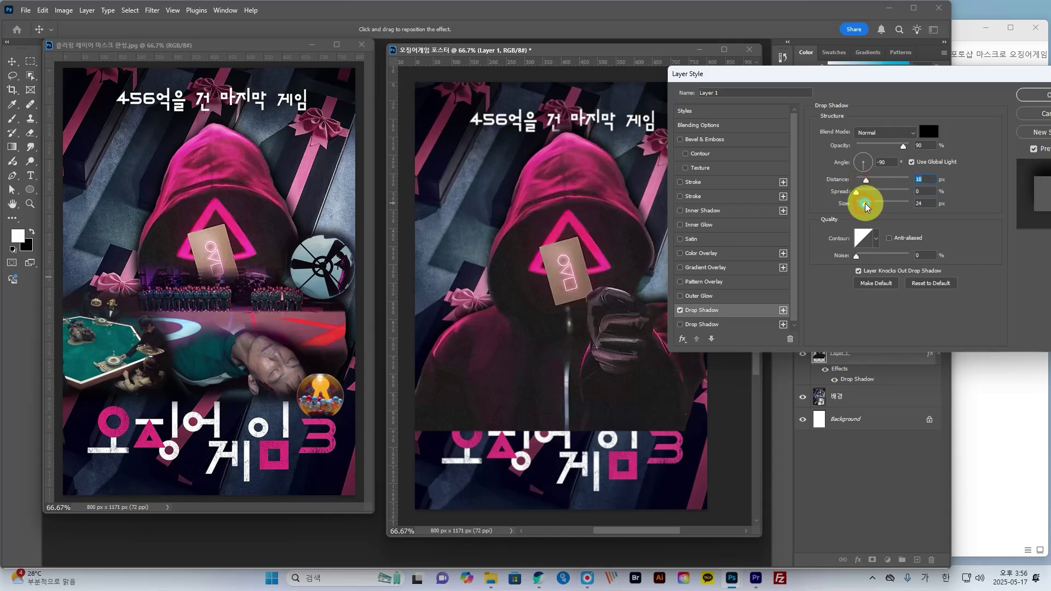
pyautogui.moveTo(867, 206); pyautogui.dragTo(865, 205)
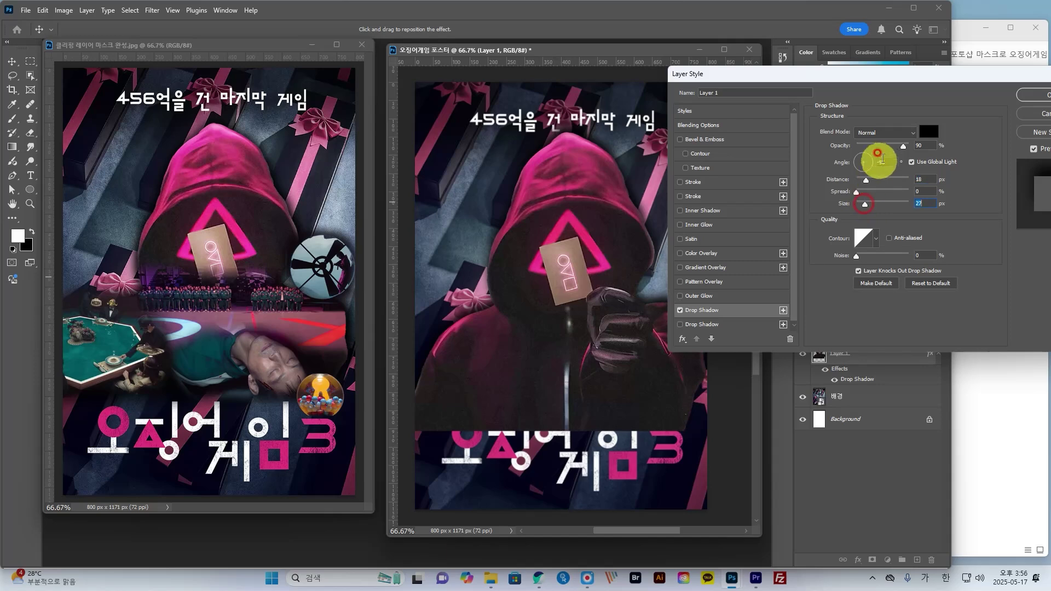
pyautogui.click(902, 148)
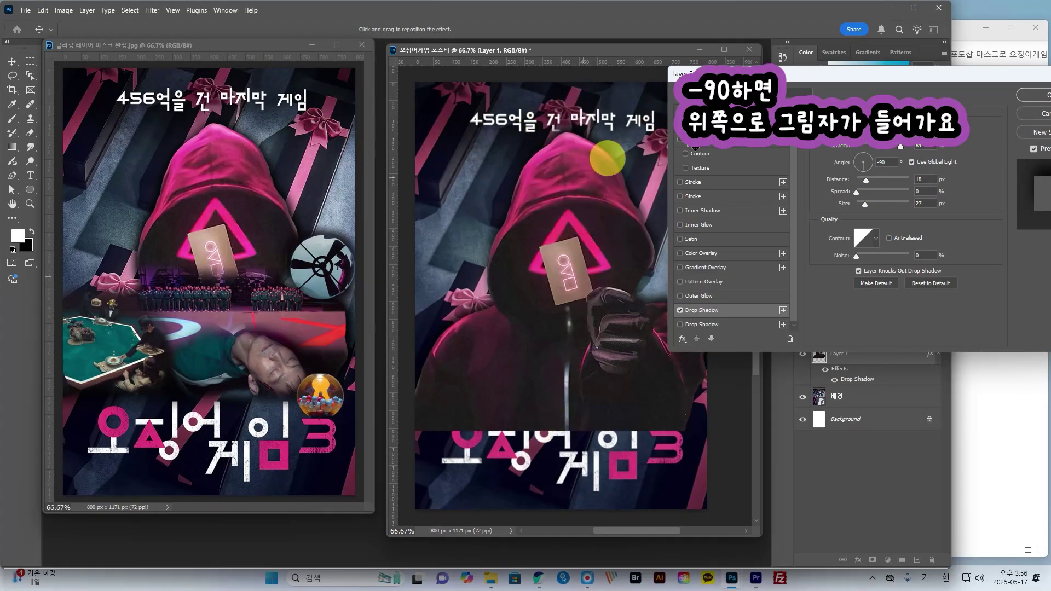
pyautogui.moveTo(957, 77); pyautogui.dragTo(840, 80)
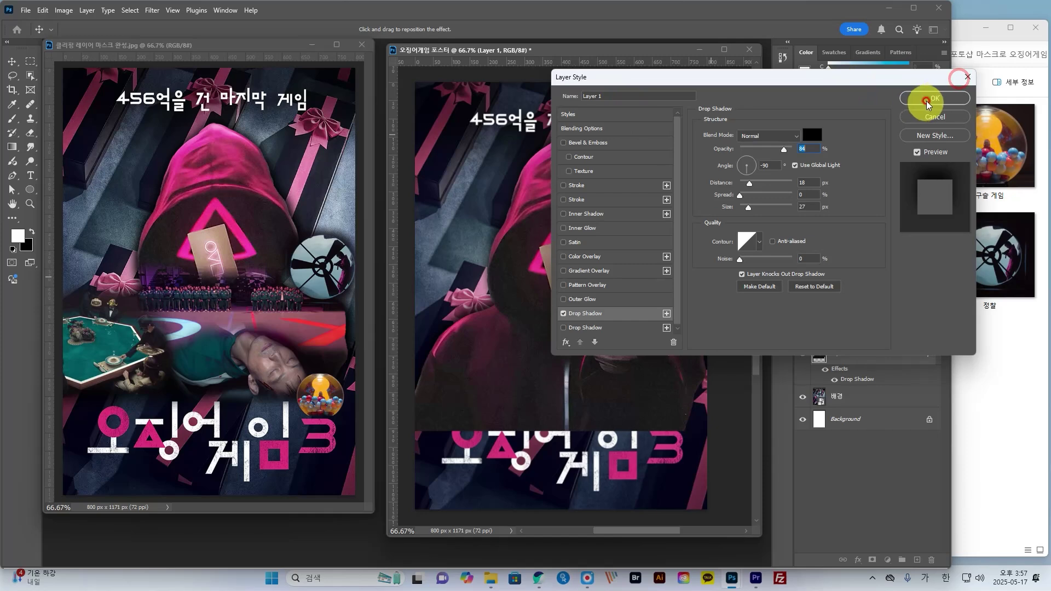
pyautogui.click(928, 103)
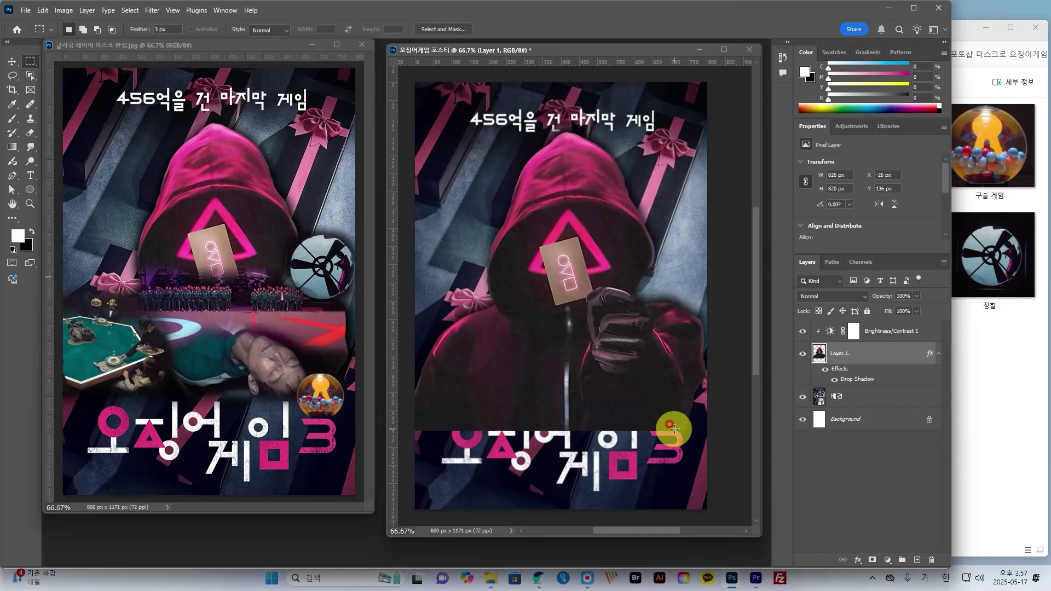
# Add a layer mask to the hooded figure's layer, Layer 1, and make the mask active.
pyautogui.click(804, 353)
pyautogui.click(804, 354)
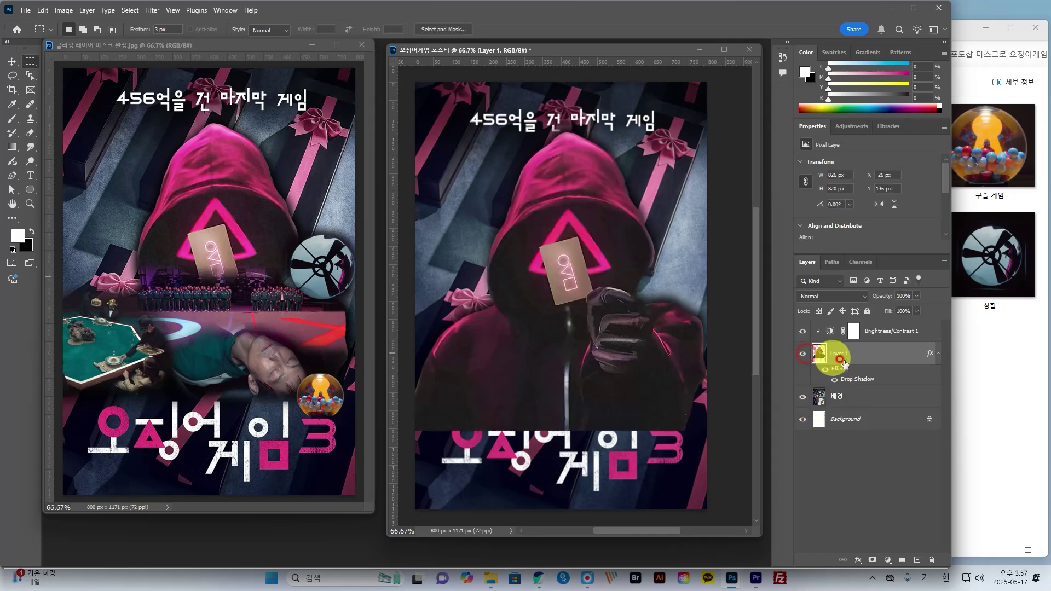
pyautogui.click(872, 560)
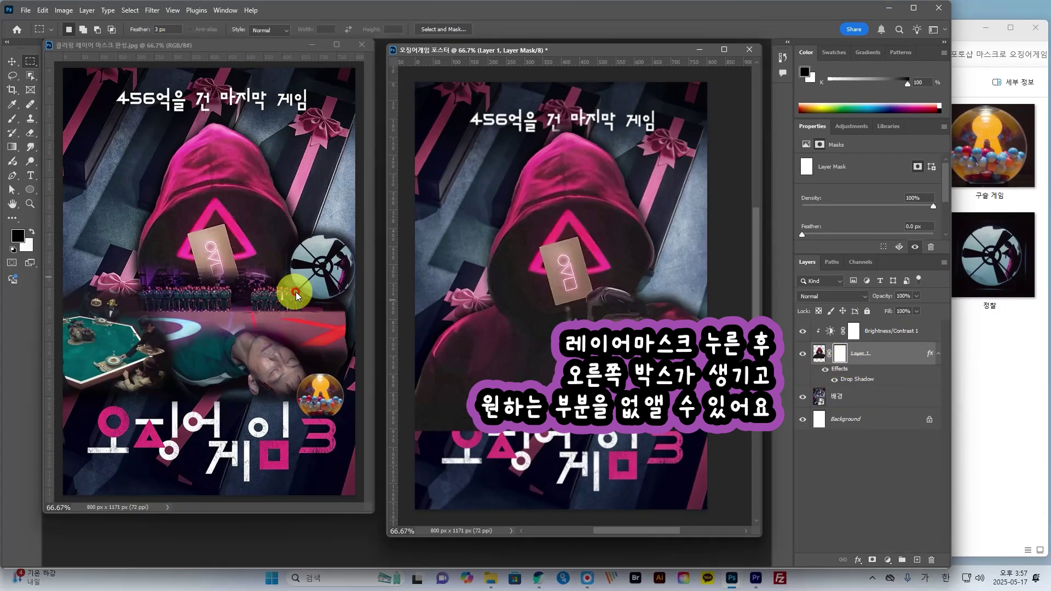
pyautogui.click(841, 356)
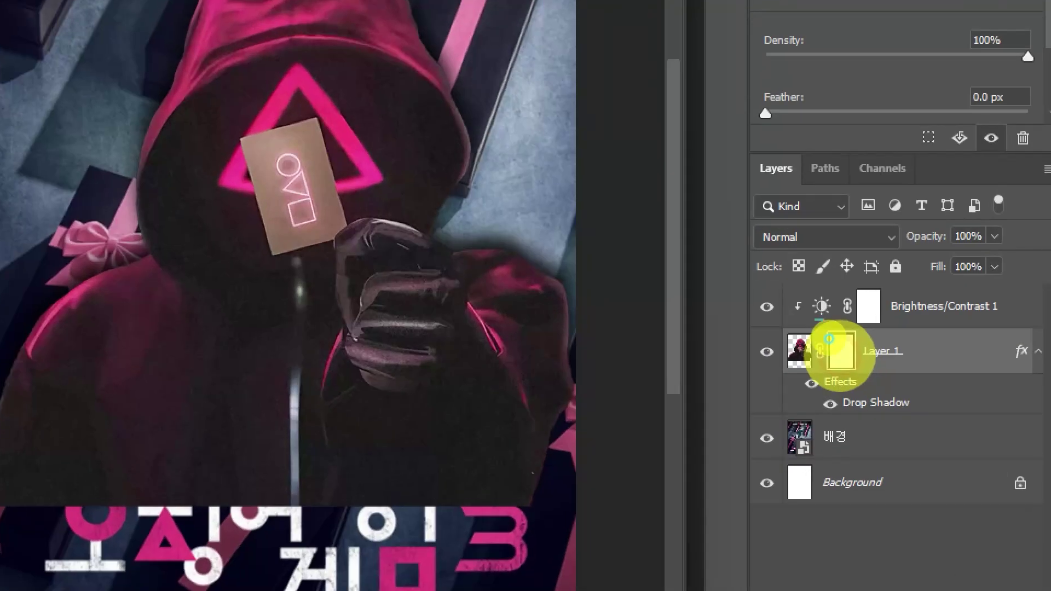
pyautogui.click(844, 363)
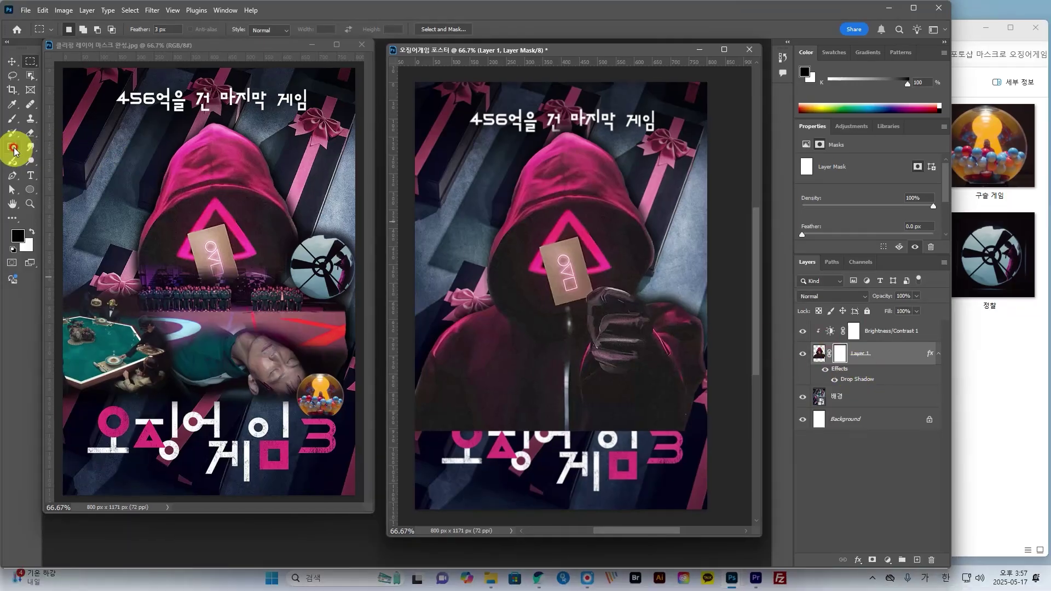
# Fade out the hooded figure's lower edge with a short, straight upward Classic gradient on Layer 1's mask, using black as the foreground colour.
pyautogui.click(13, 146)
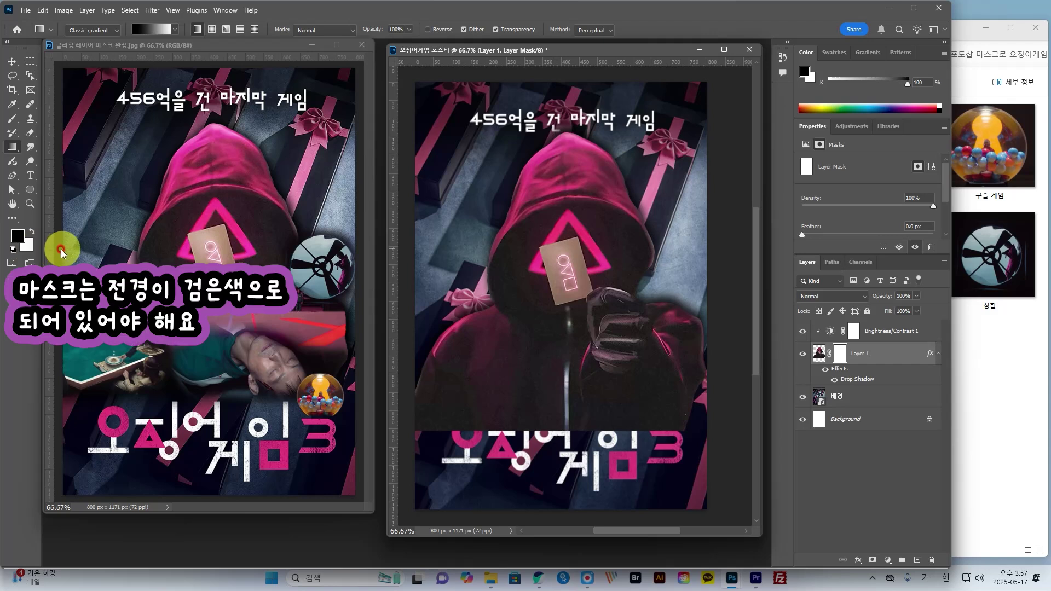
pyautogui.click(841, 357)
pyautogui.click(24, 236)
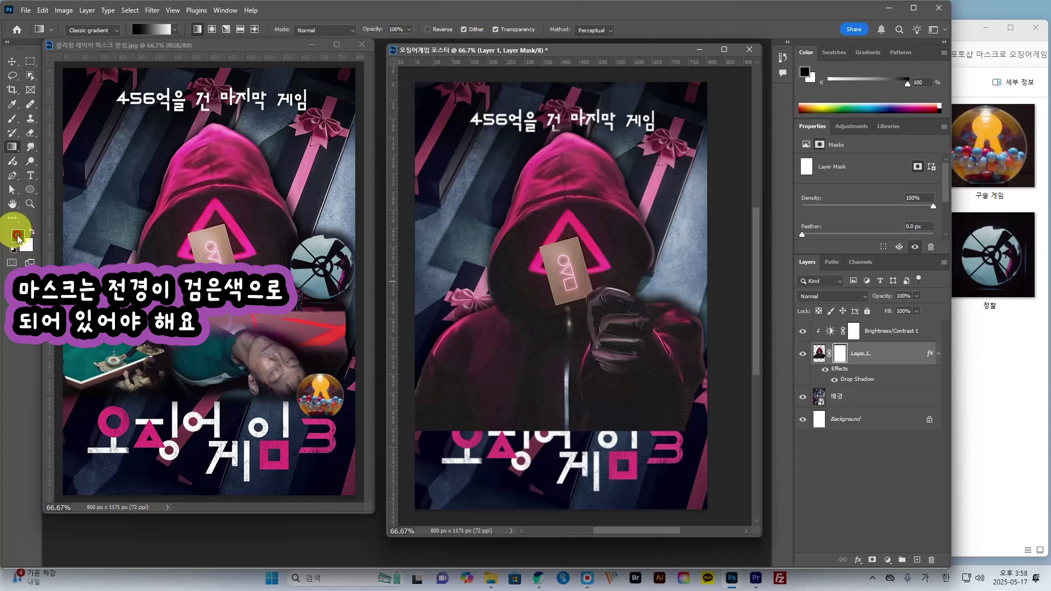
pyautogui.click(17, 233)
pyautogui.click(28, 244)
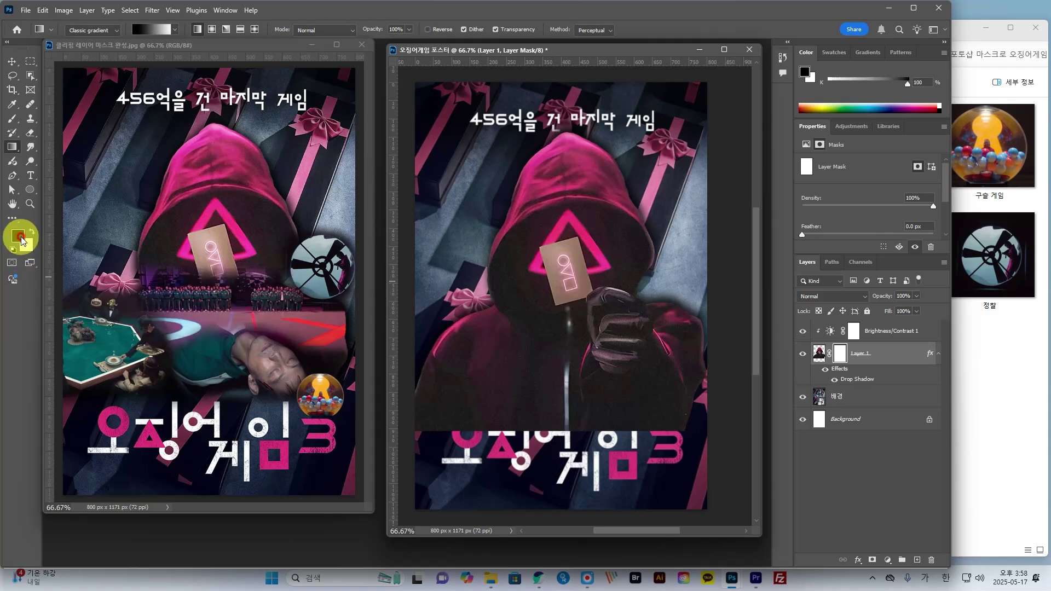
pyautogui.click(11, 148)
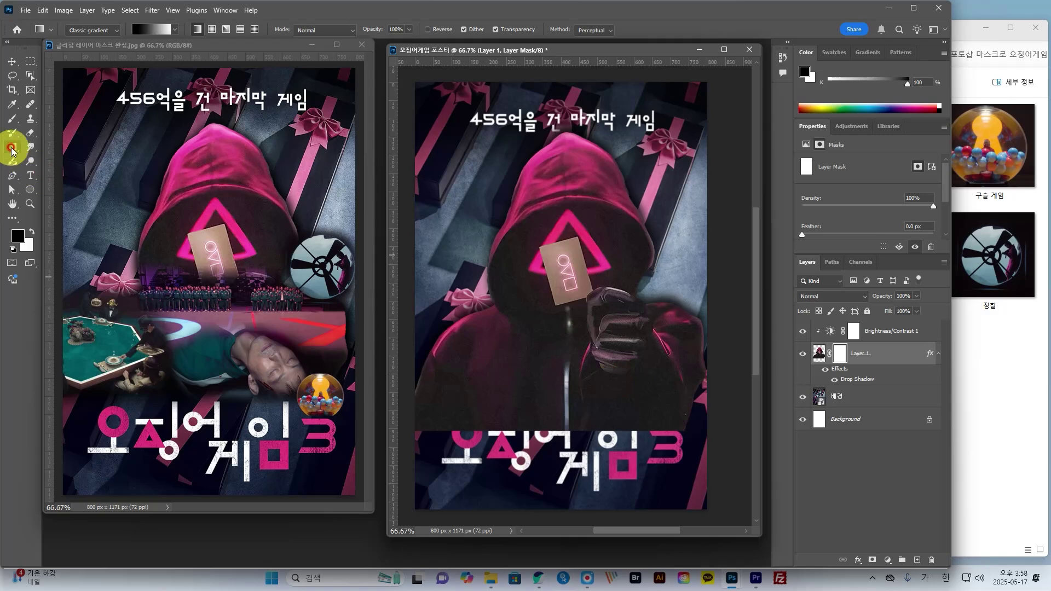
pyautogui.click(258, 122)
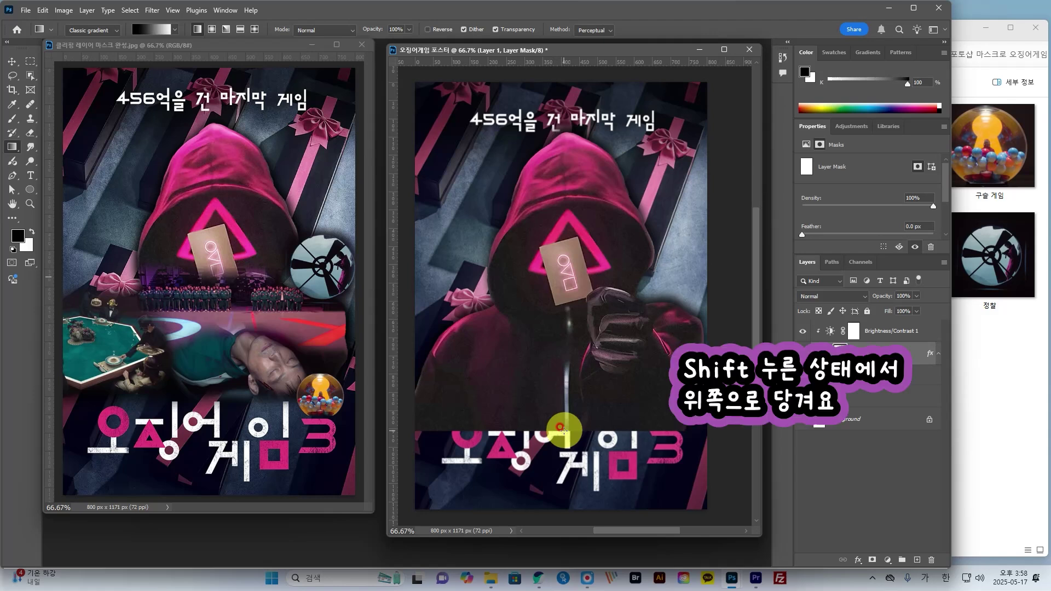
pyautogui.moveTo(563, 428); pyautogui.dragTo(558, 383)
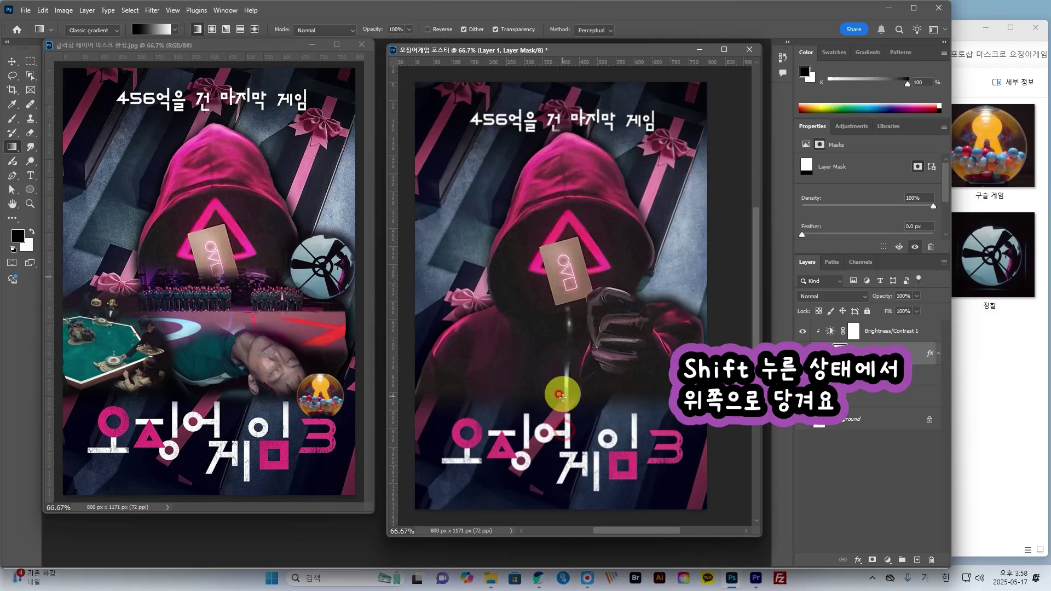
pyautogui.moveTo(563, 426)
pyautogui.mouseDown()
pyautogui.moveTo(563, 356)
pyautogui.moveTo(561, 377)
pyautogui.mouseUp()
pyautogui.moveTo(567, 423); pyautogui.dragTo(559, 387)
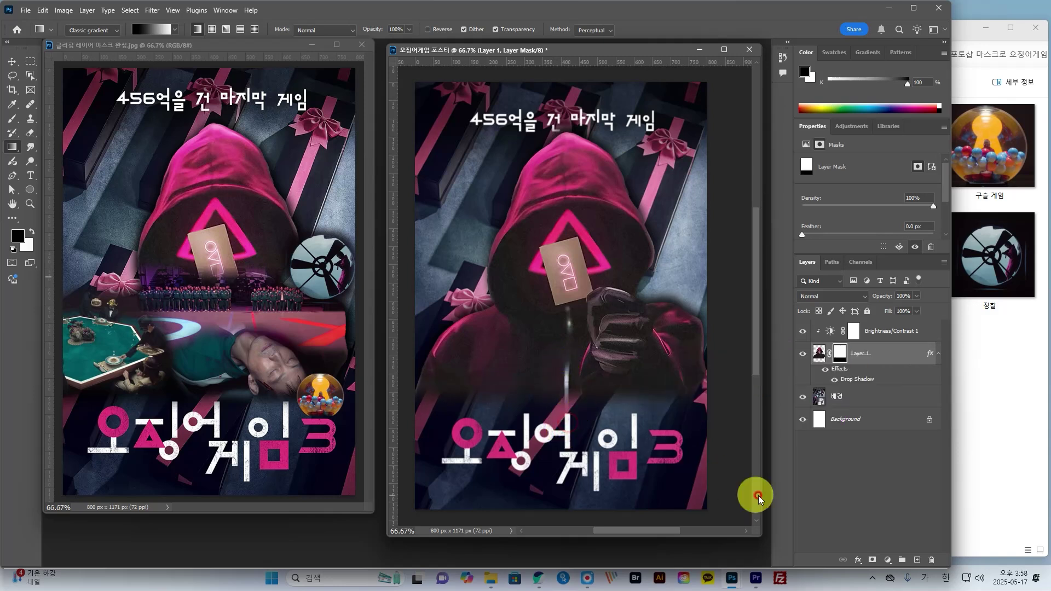
pyautogui.moveTo(700, 456); pyautogui.dragTo(703, 459)
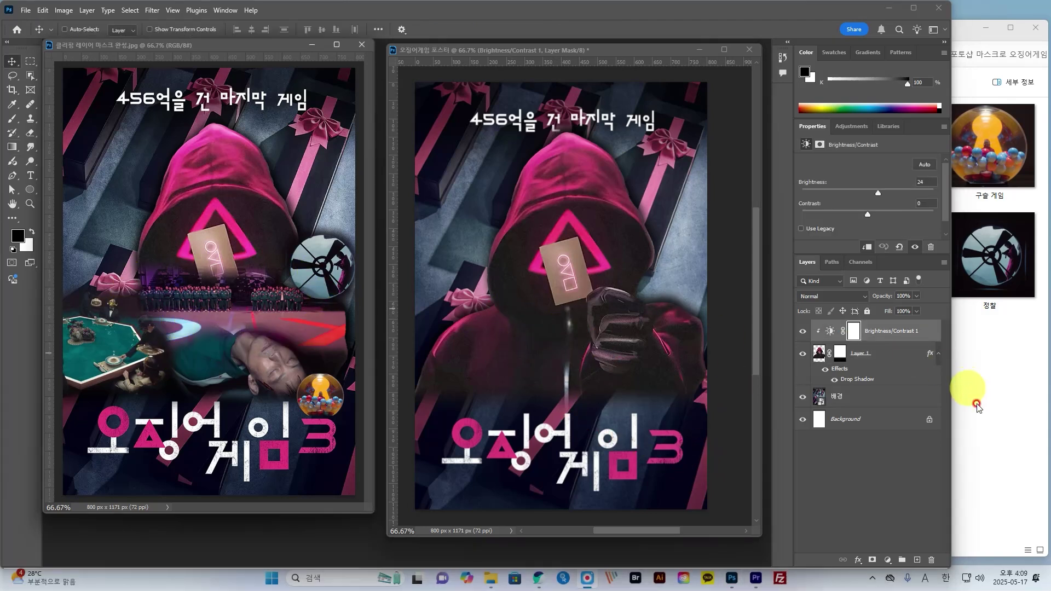
# Place the ox선택 image into the poster directly above the Brightness/Contrast 1 layer, spanning the full poster width, and commit the placement.
pyautogui.click(1010, 412)
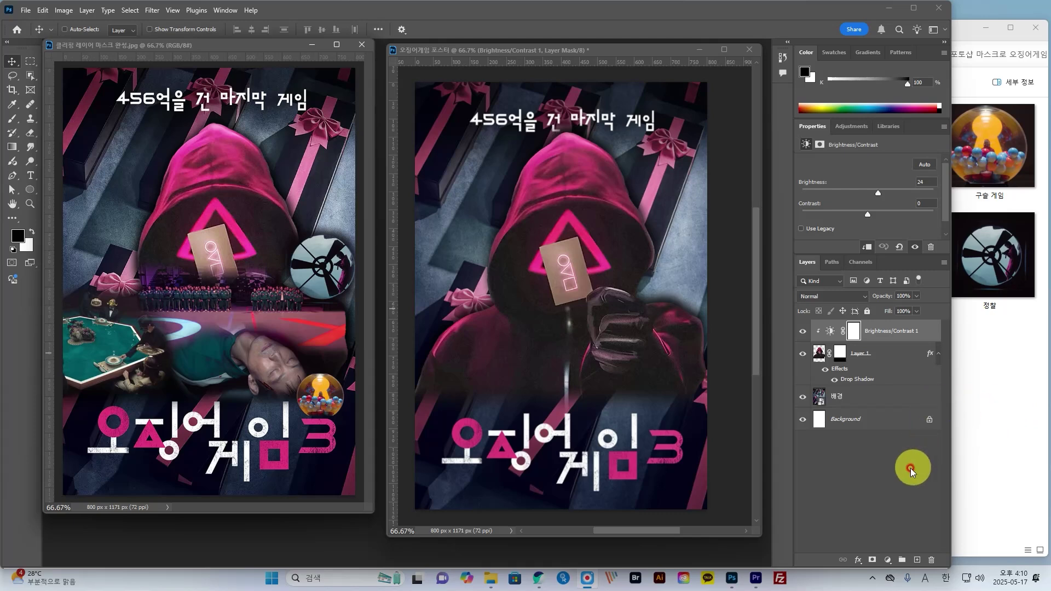
pyautogui.click(873, 455)
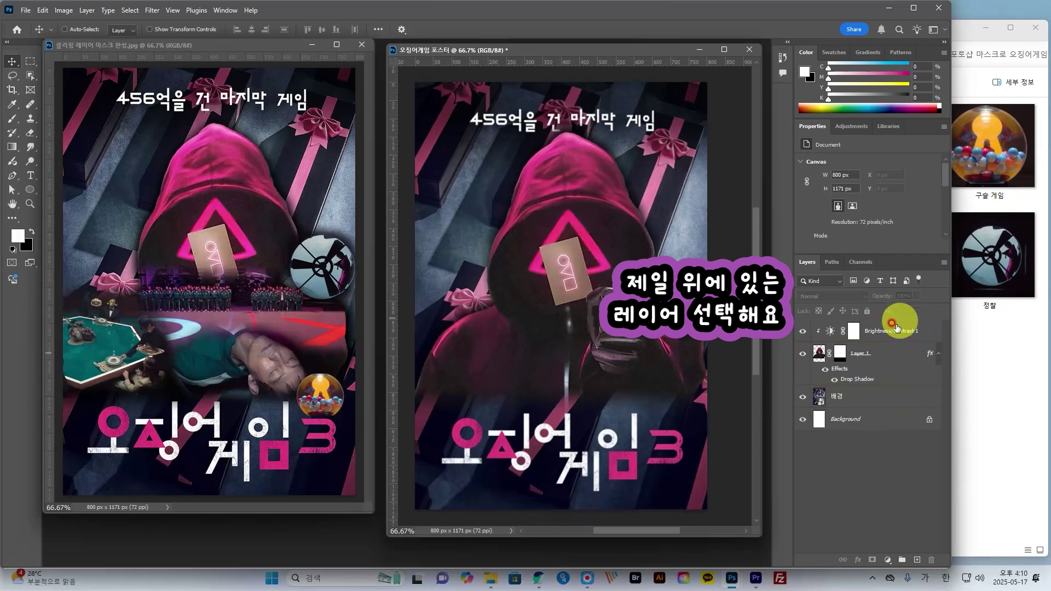
pyautogui.click(880, 313)
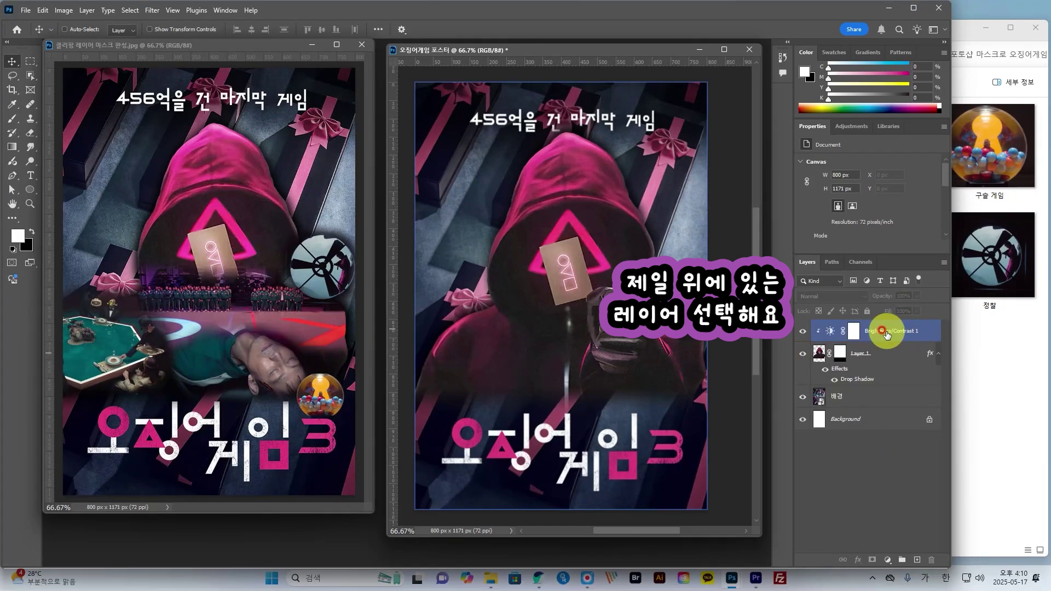
pyautogui.click(984, 390)
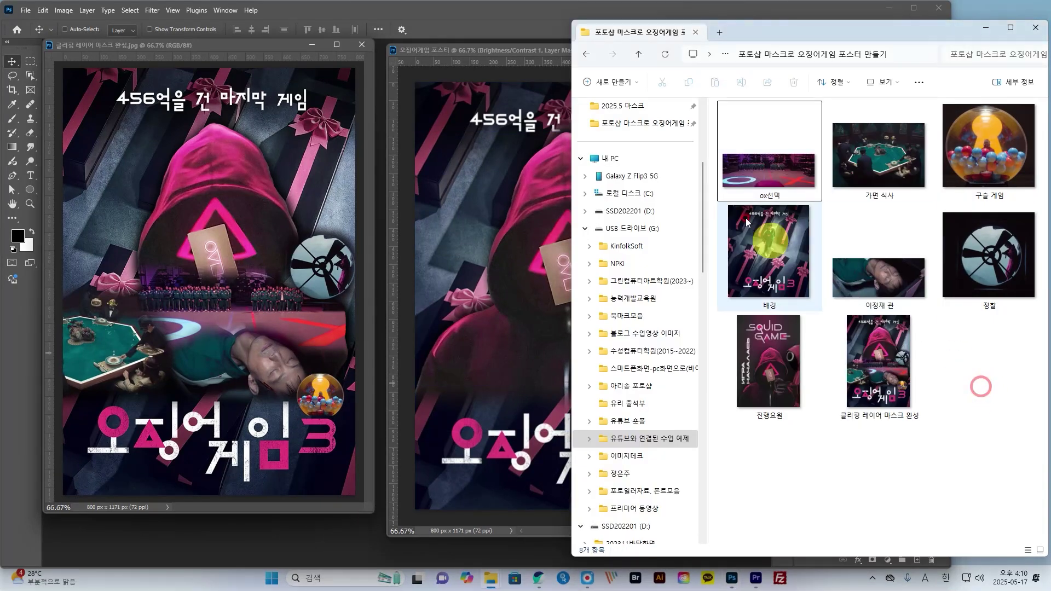
pyautogui.moveTo(750, 172); pyautogui.dragTo(538, 354)
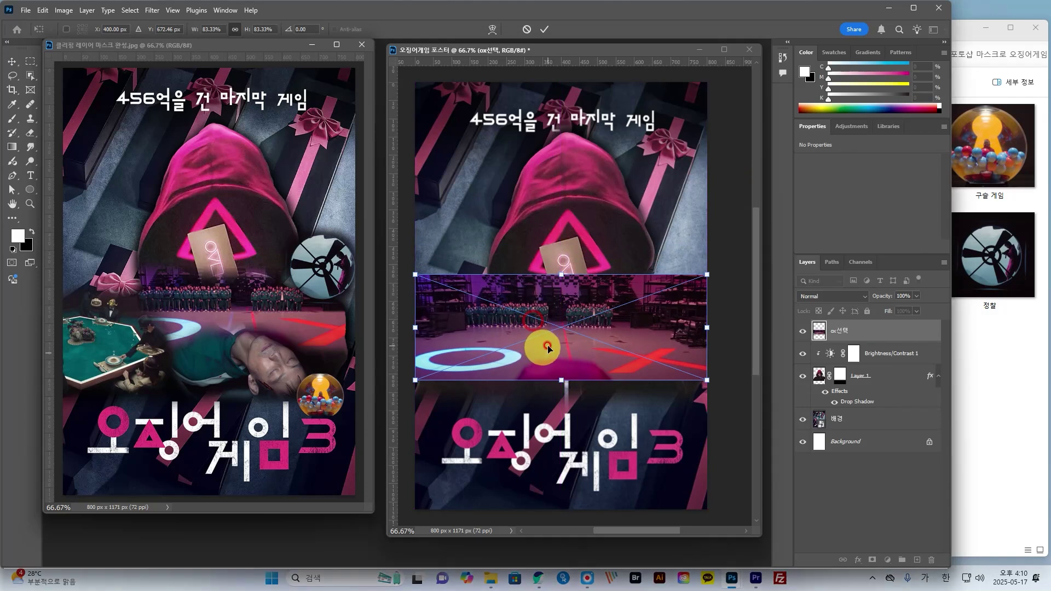
pyautogui.click(860, 363)
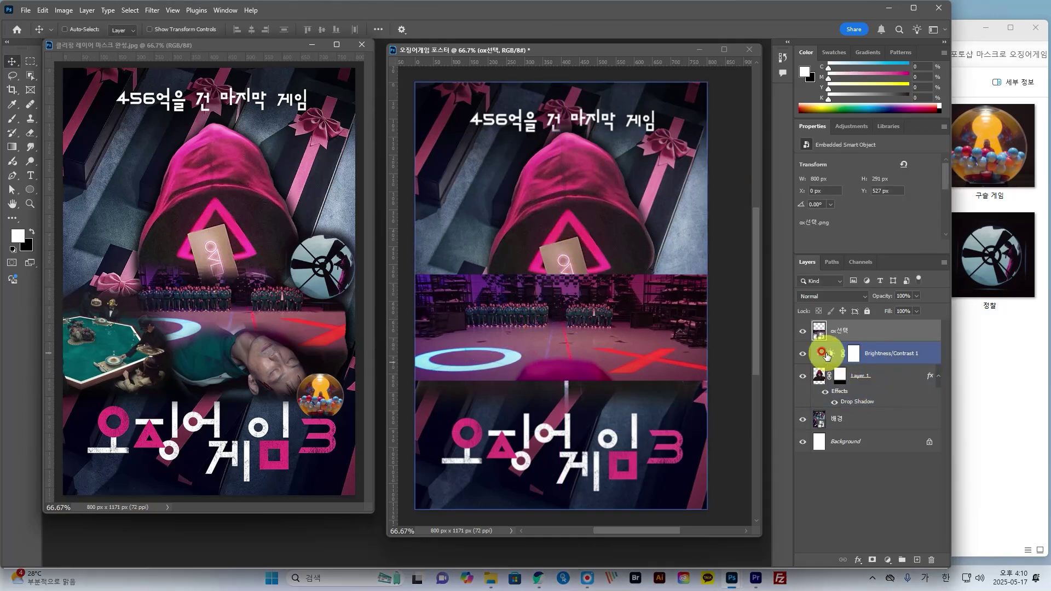
# Clip the ox선택 layer to the hooded figure together with the Brightness/Contrast 1 adjustment.
pyautogui.click(823, 357)
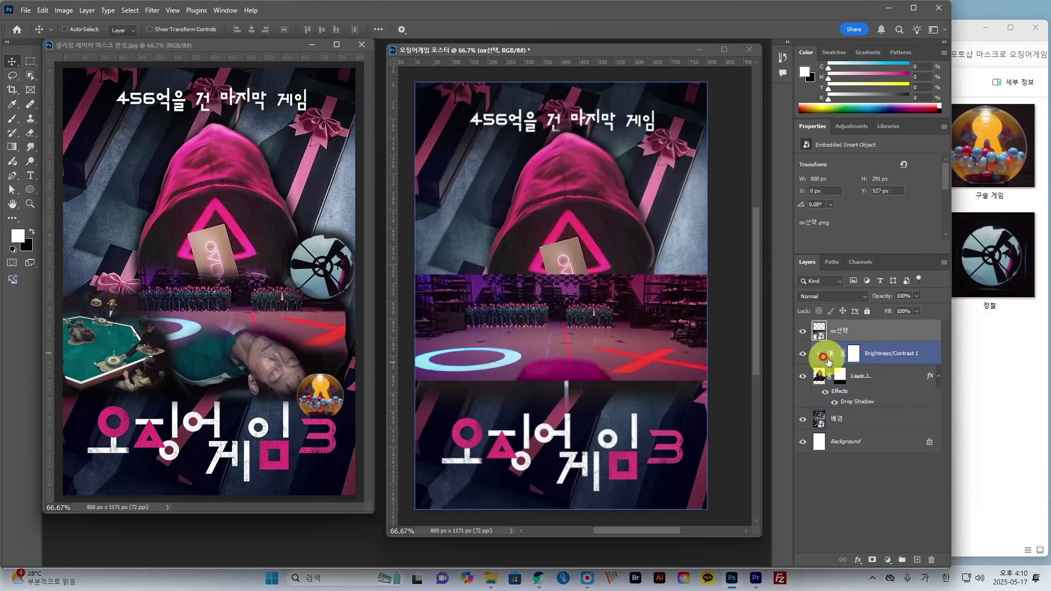
pyautogui.click(861, 332)
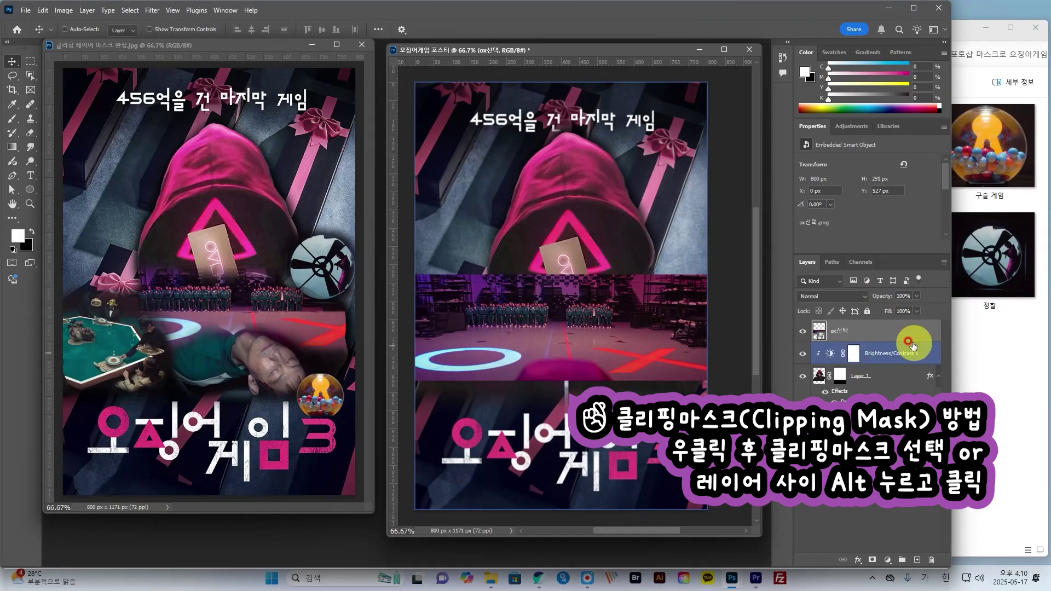
pyautogui.click(931, 266)
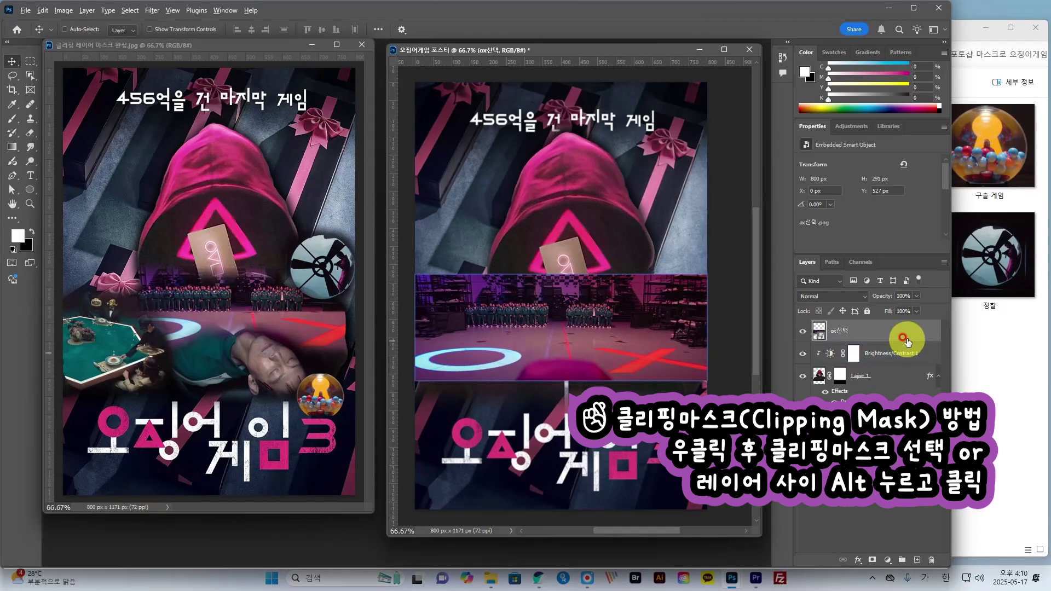
pyautogui.keyDown('alt'); pyautogui.click(905, 340); pyautogui.keyUp('alt')
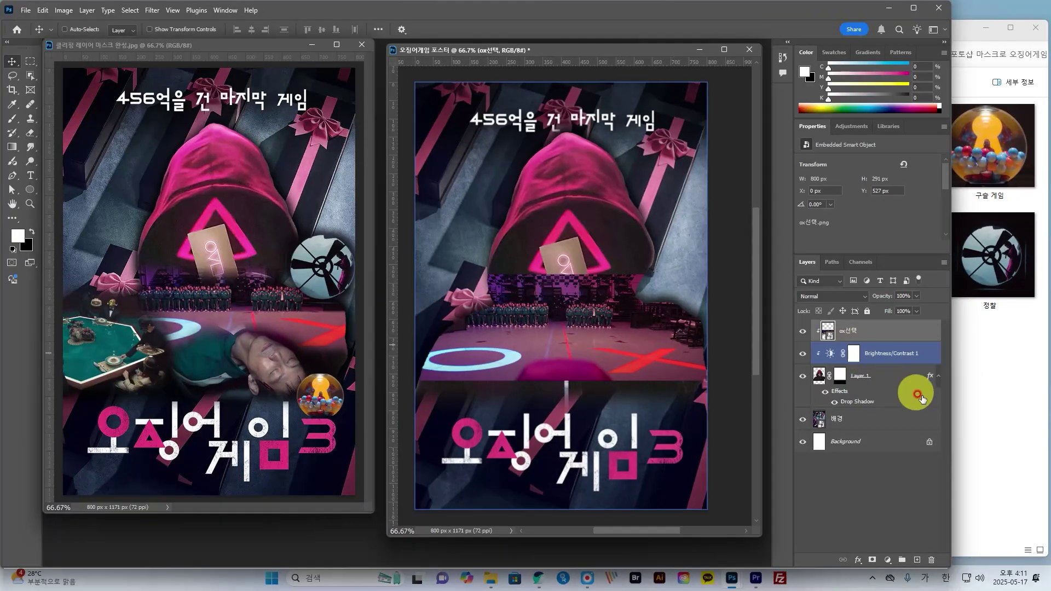
pyautogui.click(761, 450)
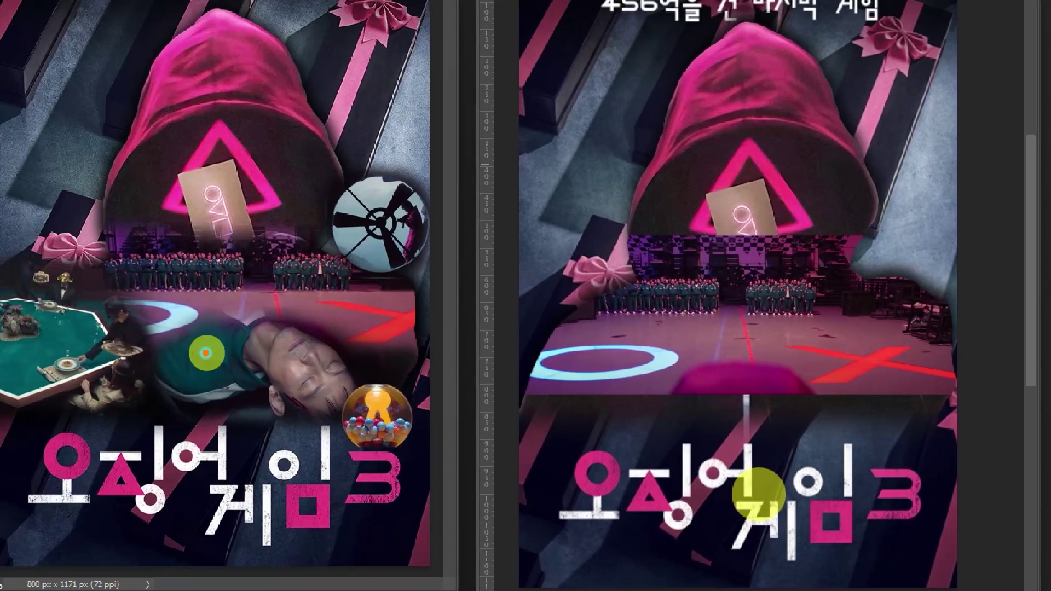
pyautogui.moveTo(107, 289); pyautogui.dragTo(413, 307)
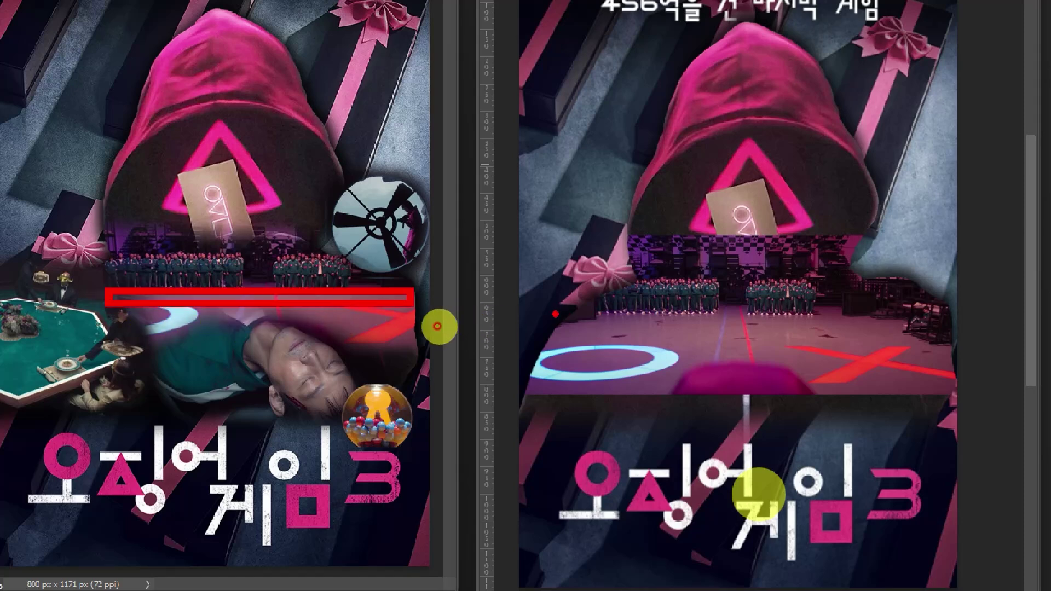
pyautogui.moveTo(545, 309); pyautogui.dragTo(958, 346)
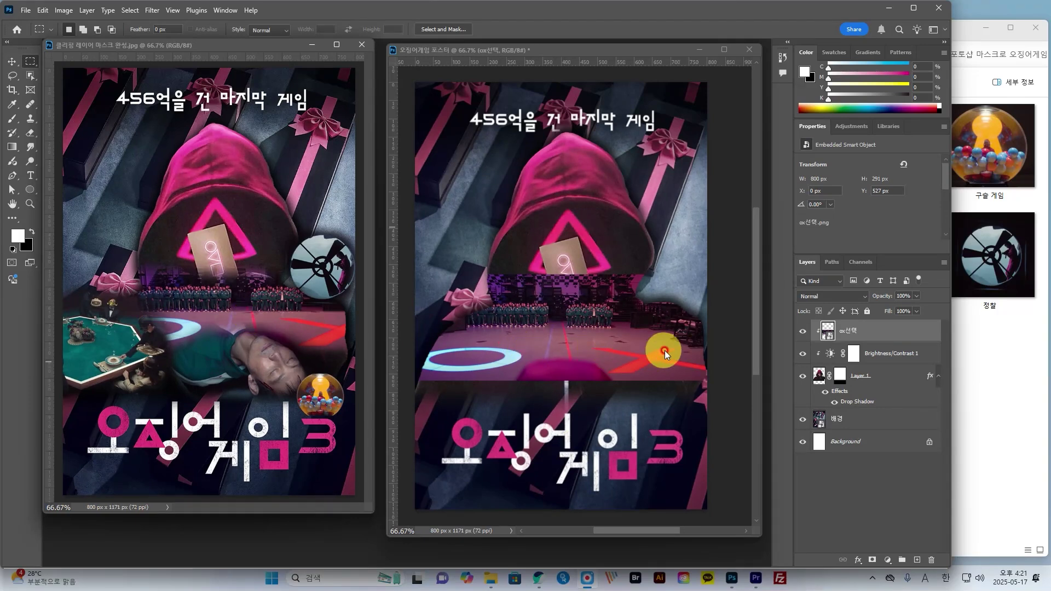
# Select the floor strip containing the O and X across the poster's full width with the Rectangular Marquee, and try to move it.
pyautogui.click(30, 61)
pyautogui.rightClick(30, 61)
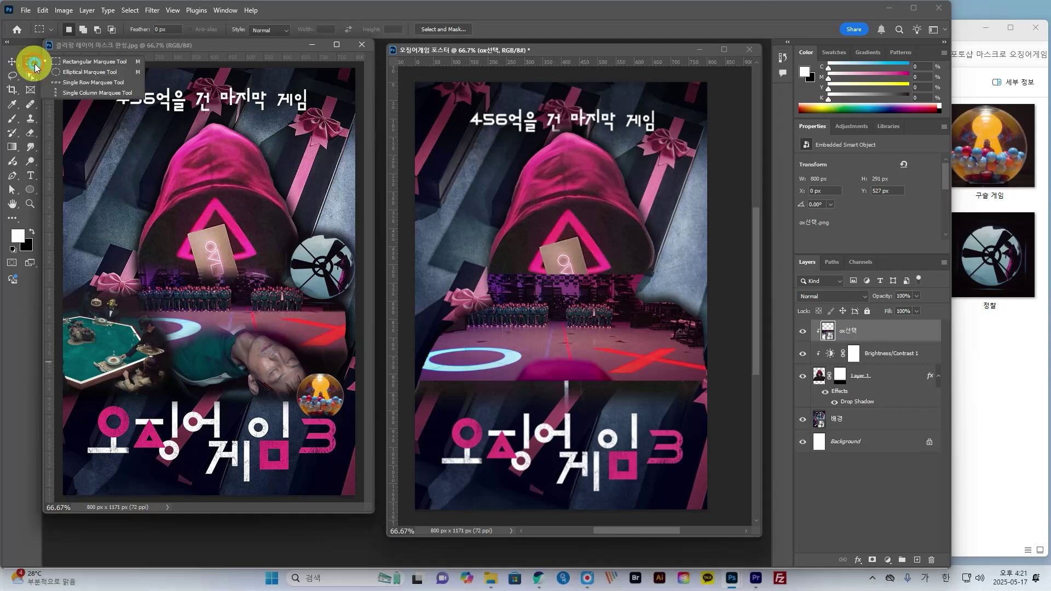
pyautogui.click(104, 62)
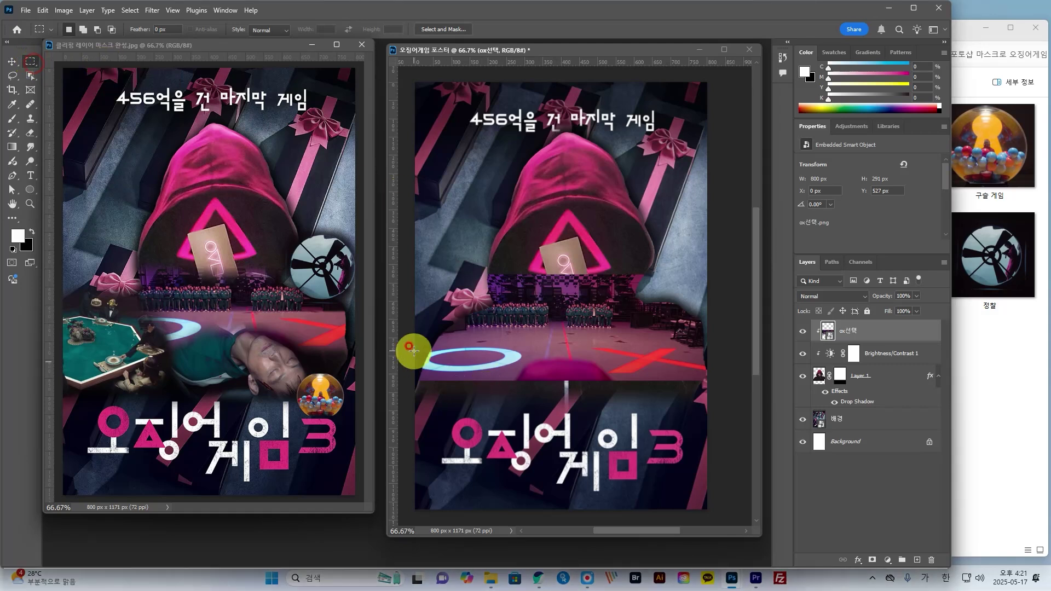
pyautogui.moveTo(414, 349)
pyautogui.mouseDown()
pyautogui.moveTo(723, 389)
pyautogui.moveTo(676, 367)
pyautogui.mouseUp()
pyautogui.click(11, 62)
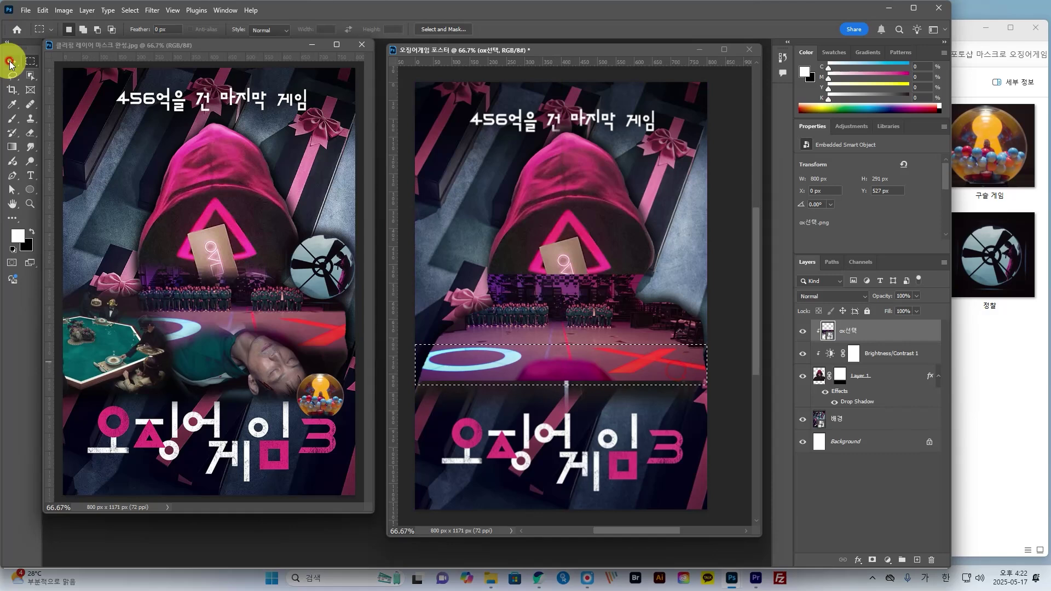
pyautogui.click(591, 359)
pyautogui.moveTo(591, 361)
pyautogui.mouseDown()
pyautogui.moveTo(591, 336)
pyautogui.moveTo(583, 363)
pyautogui.mouseUp()
# Rasterize the ox선택 smart object layer so that parts of its image can be edited.
pyautogui.click(826, 342)
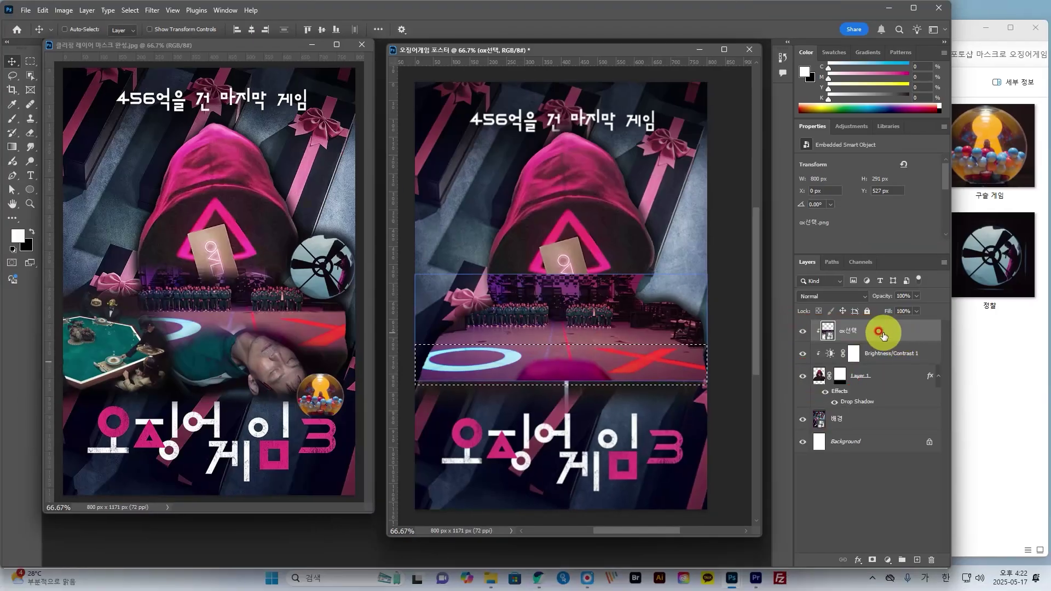
pyautogui.rightClick(883, 335)
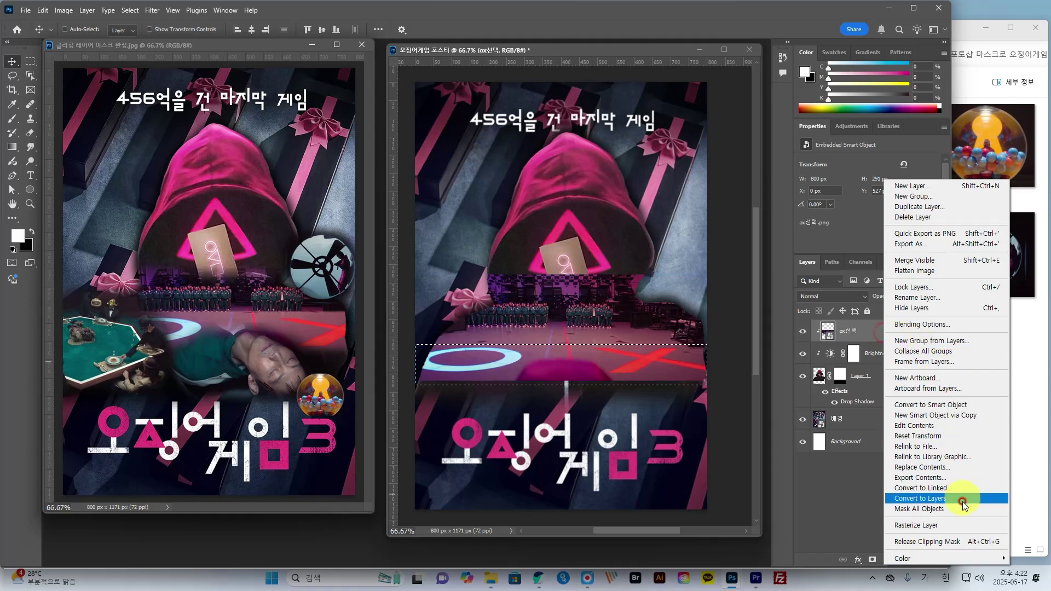
pyautogui.click(939, 527)
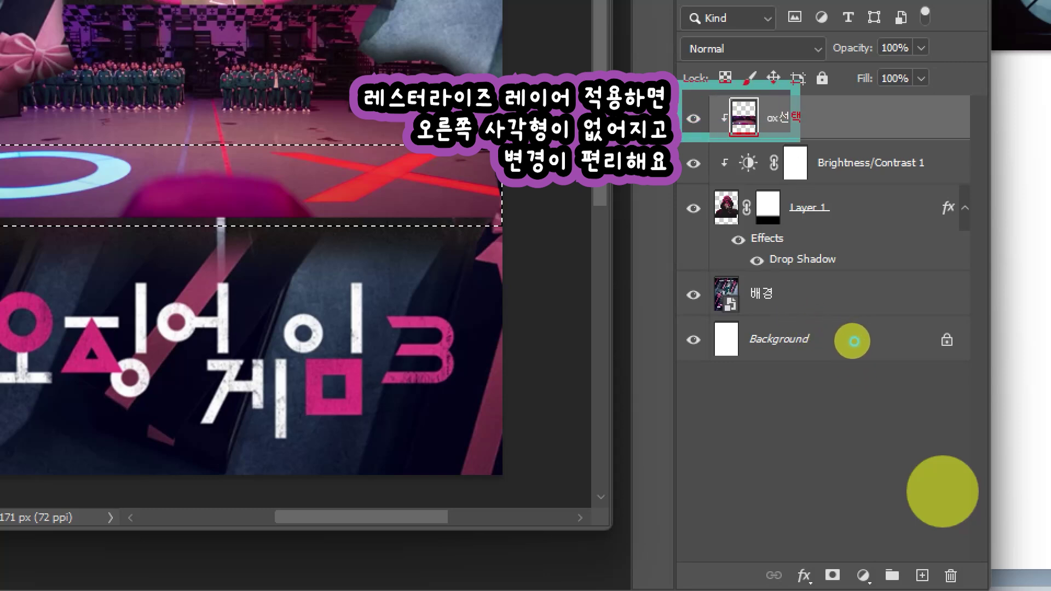
pyautogui.click(868, 343)
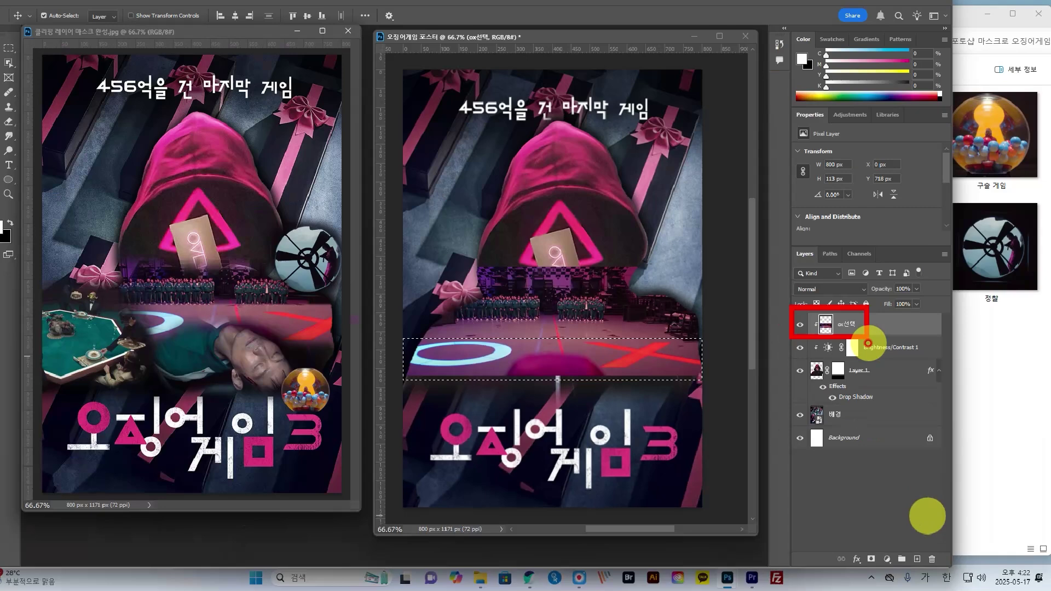
pyautogui.click(825, 146)
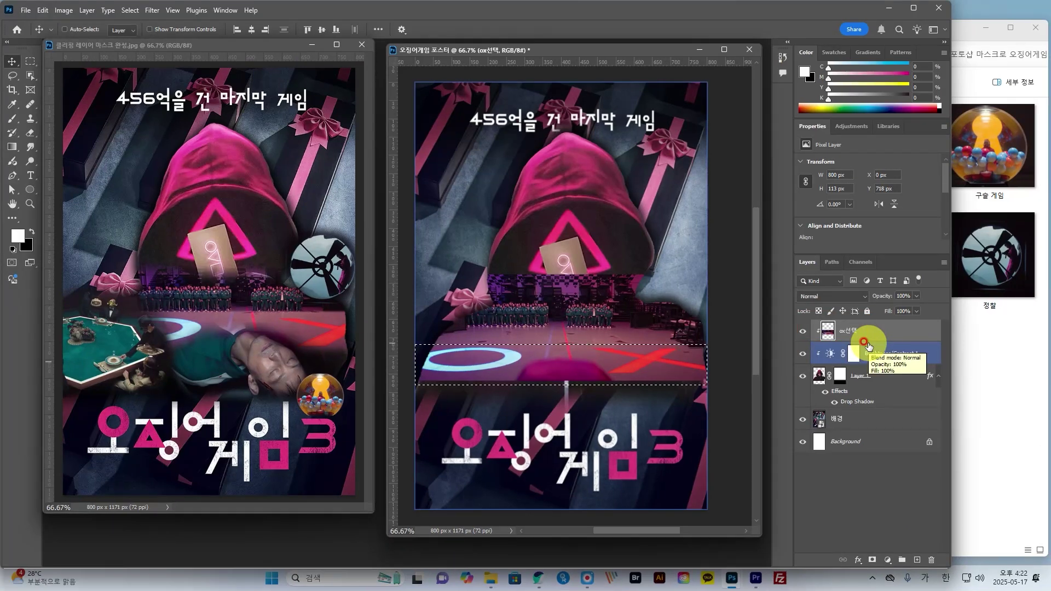
pyautogui.click(868, 343)
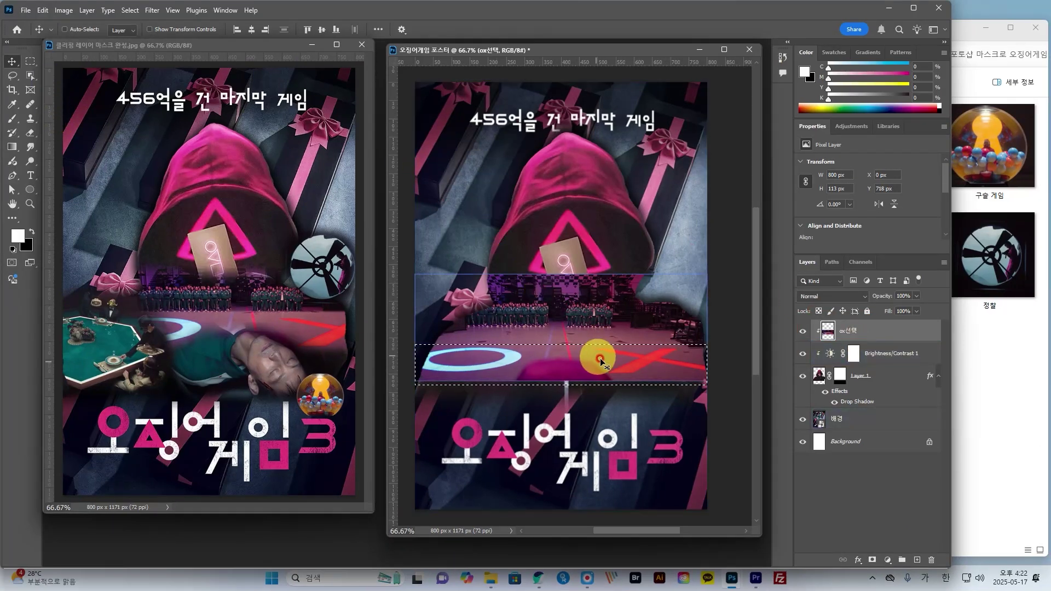
# Try moving the hard-edged floor strip with the O and X up towards the crowd, then undo the move.
pyautogui.keyDown('ctrl'); pyautogui.click(480, 333); pyautogui.keyUp('ctrl')
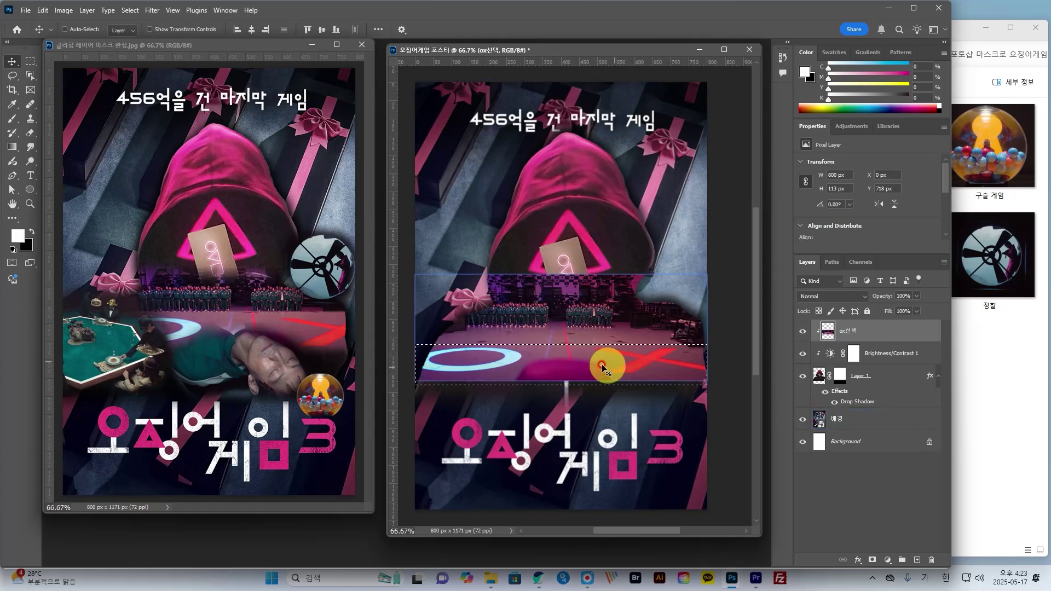
pyautogui.moveTo(595, 366); pyautogui.dragTo(594, 349)
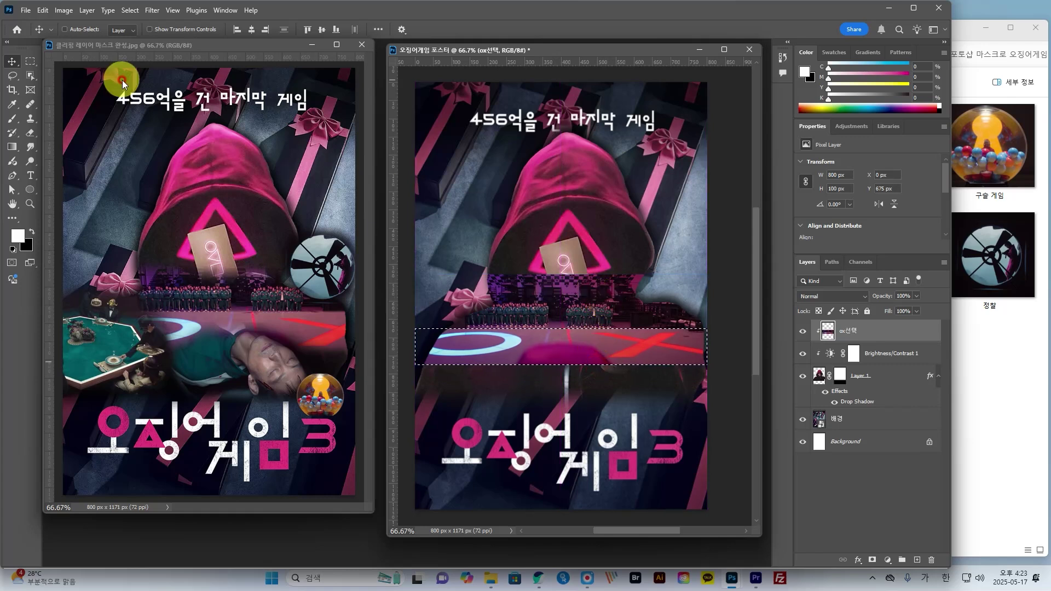
pyautogui.hotkey('ctrl', 'd')
pyautogui.keyDown('ctrl'); pyautogui.click(592, 152); pyautogui.keyUp('ctrl')
pyautogui.press('ctrl')
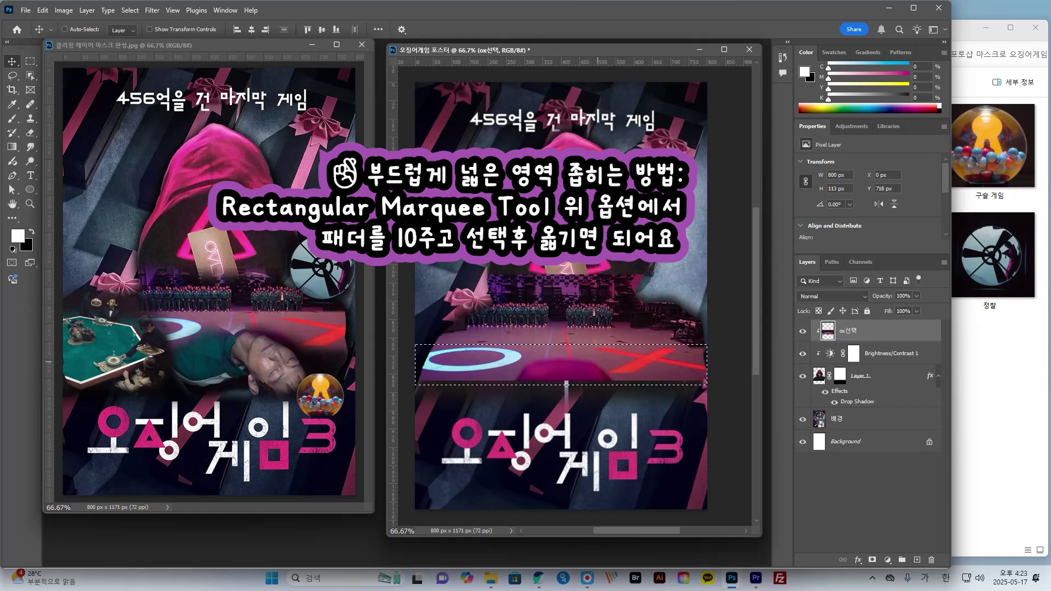
# Set the Rectangular Marquee's feather to 10 px and select the O and X floor strip across the full poster width.
pyautogui.click(31, 61)
pyautogui.click(515, 268)
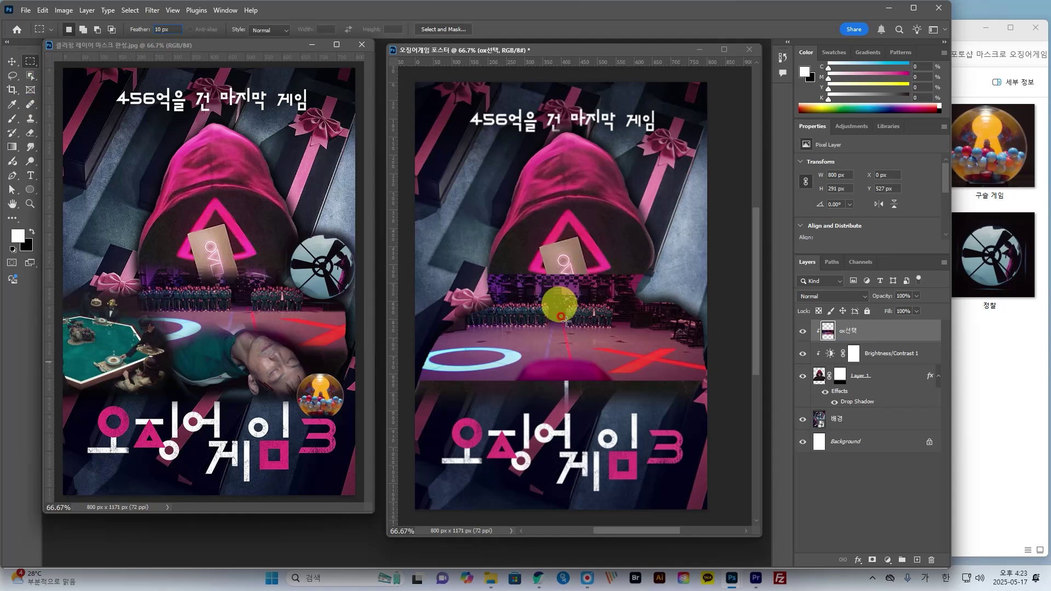
pyautogui.moveTo(416, 346); pyautogui.dragTo(715, 394)
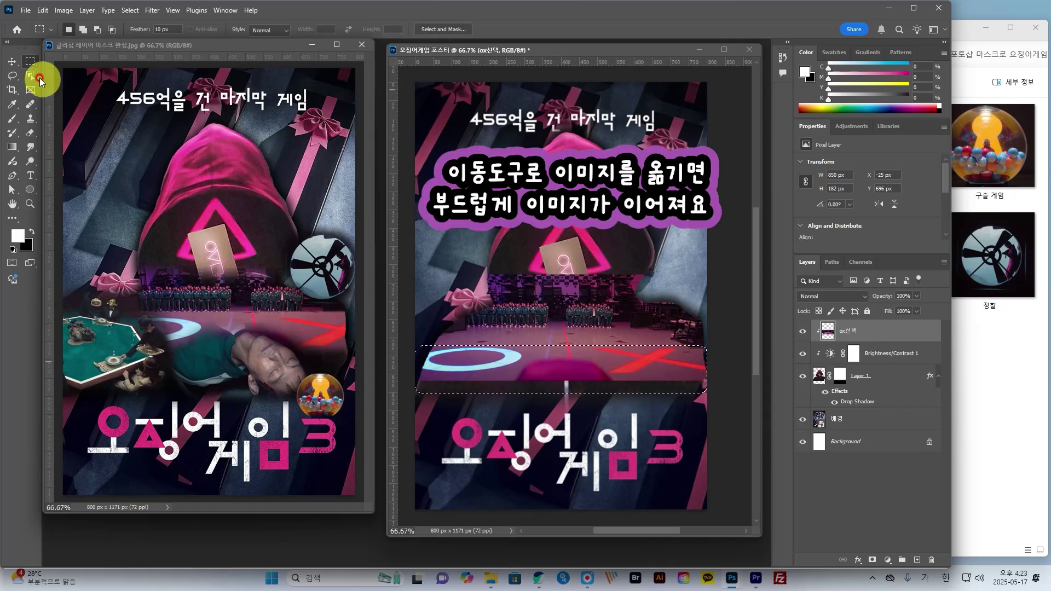
# Move the feathered O and X floor strip up towards the crowd so the floor blends together, and deselect it.
pyautogui.click(11, 61)
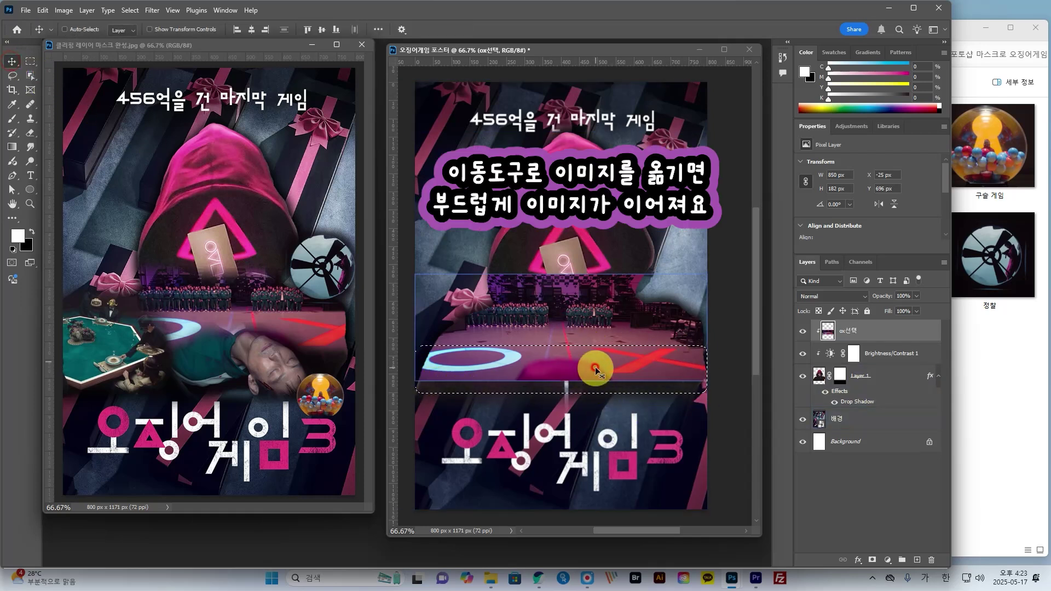
pyautogui.moveTo(596, 372); pyautogui.dragTo(594, 353)
pyautogui.click(30, 61)
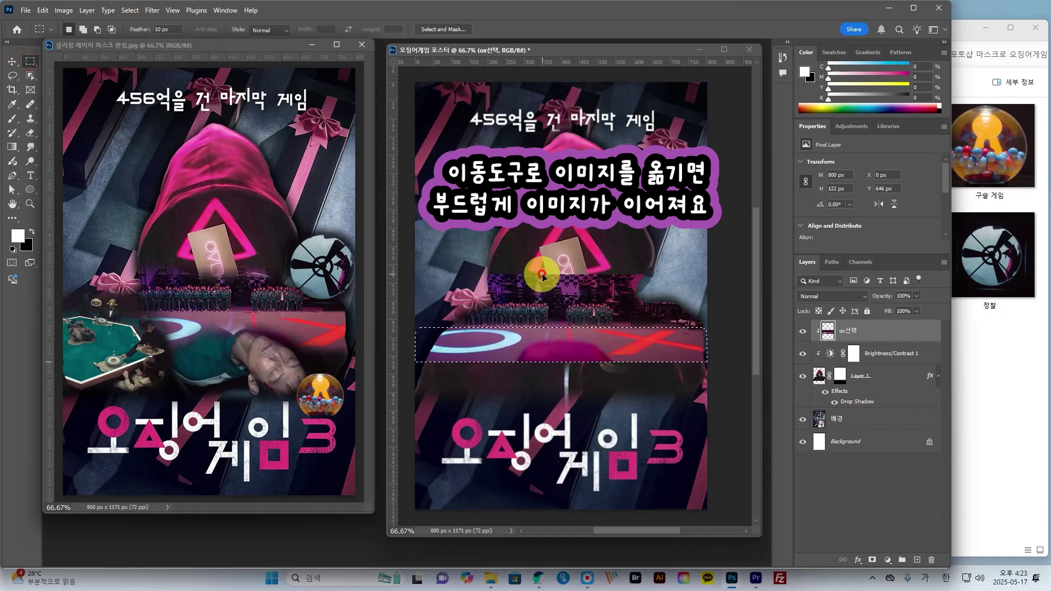
pyautogui.click(748, 501)
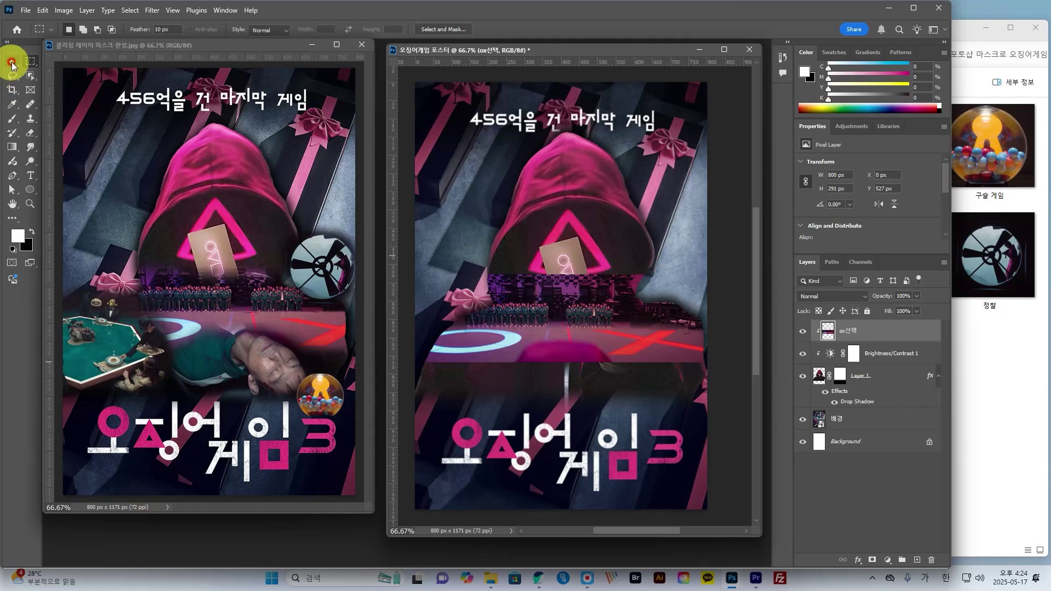
# Shift the ox선택 layer towards the poster's right edge and enlarge it to about 106% with Free Transform.
pyautogui.click(12, 62)
pyautogui.moveTo(514, 344); pyautogui.dragTo(540, 344)
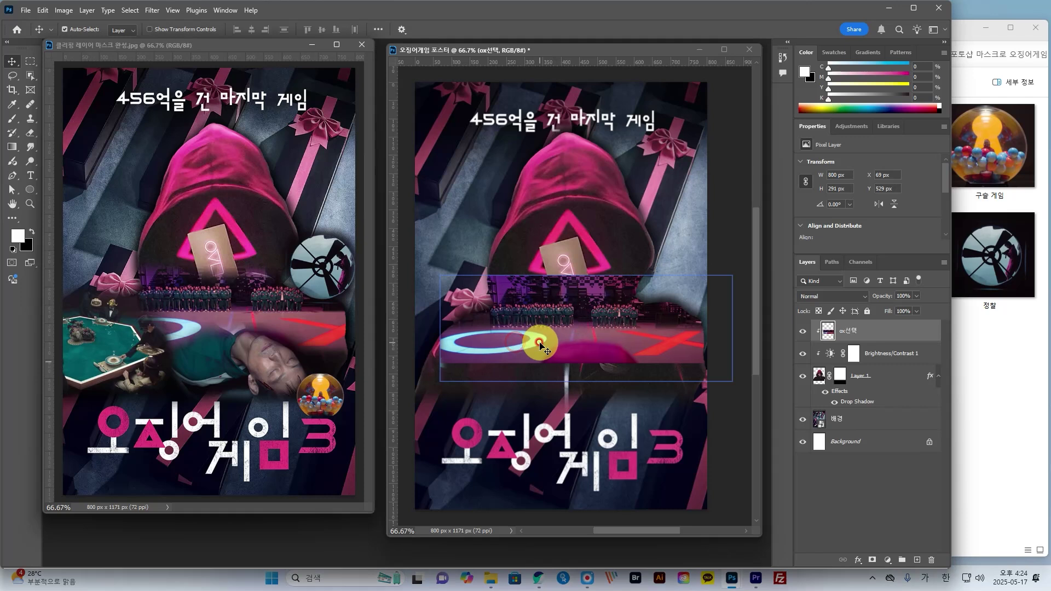
pyautogui.hotkey('ctrl', 't')
pyautogui.moveTo(728, 276)
pyautogui.mouseDown()
pyautogui.moveTo(751, 253)
pyautogui.moveTo(728, 271)
pyautogui.mouseUp()
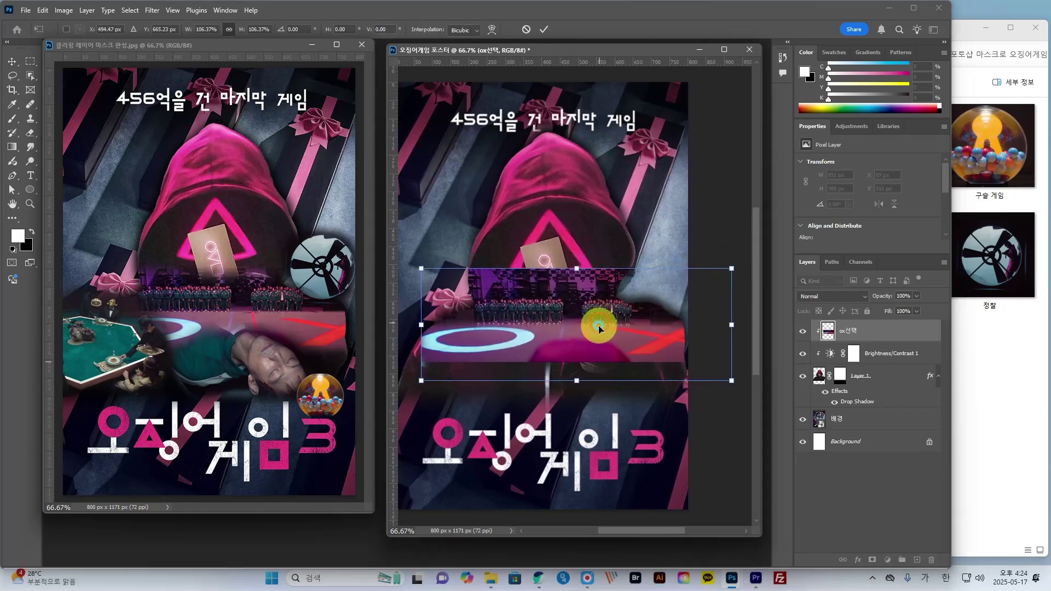
pyautogui.moveTo(598, 328); pyautogui.dragTo(591, 331)
pyautogui.press('Return')
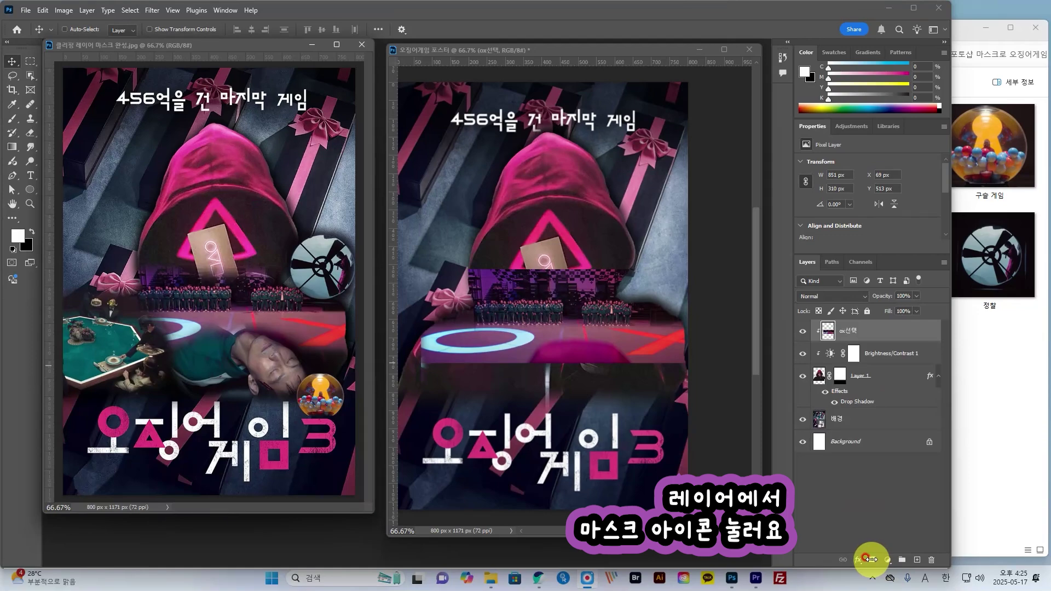
# Add a layer mask to the ox선택 layer and make the mask active for editing.
pyautogui.click(872, 559)
pyautogui.click(871, 559)
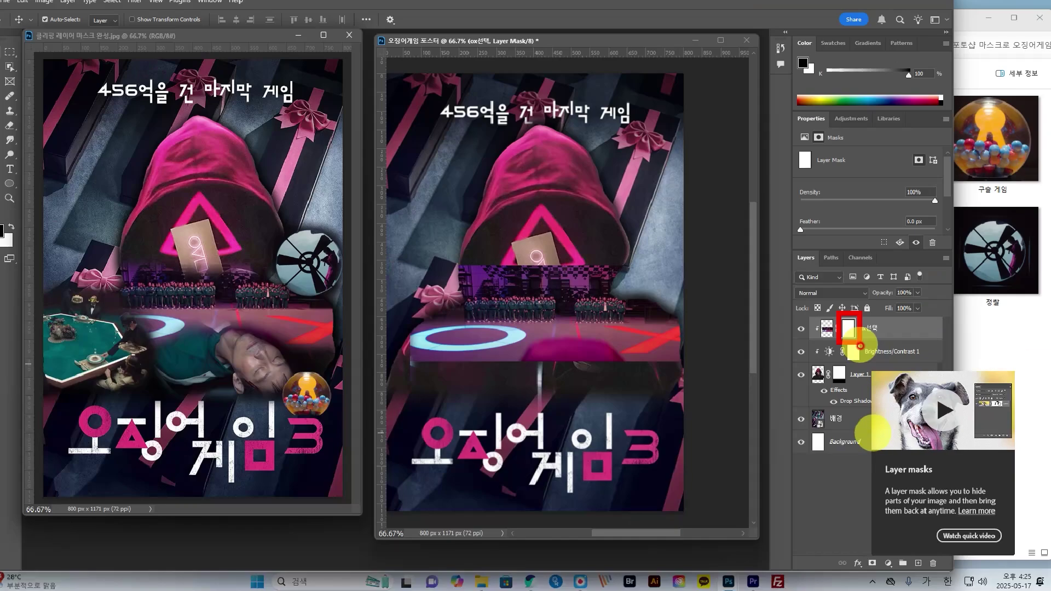
pyautogui.click(849, 508)
pyautogui.click(847, 334)
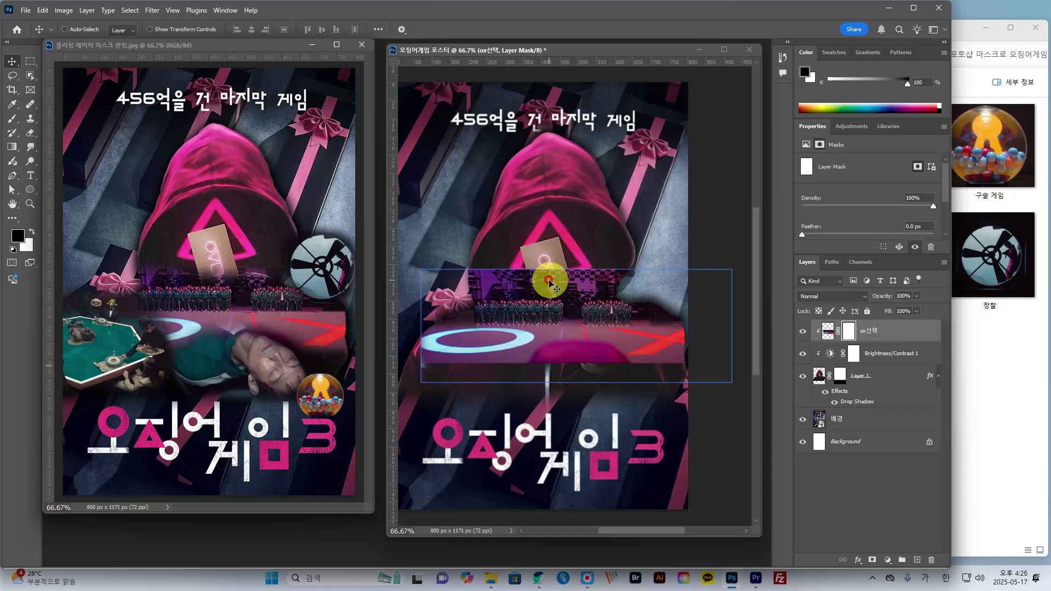
# Paint black on the ox선택 mask with the Soft Round brush to hide the crowd image's hard upper and lower edges.
pyautogui.click(14, 123)
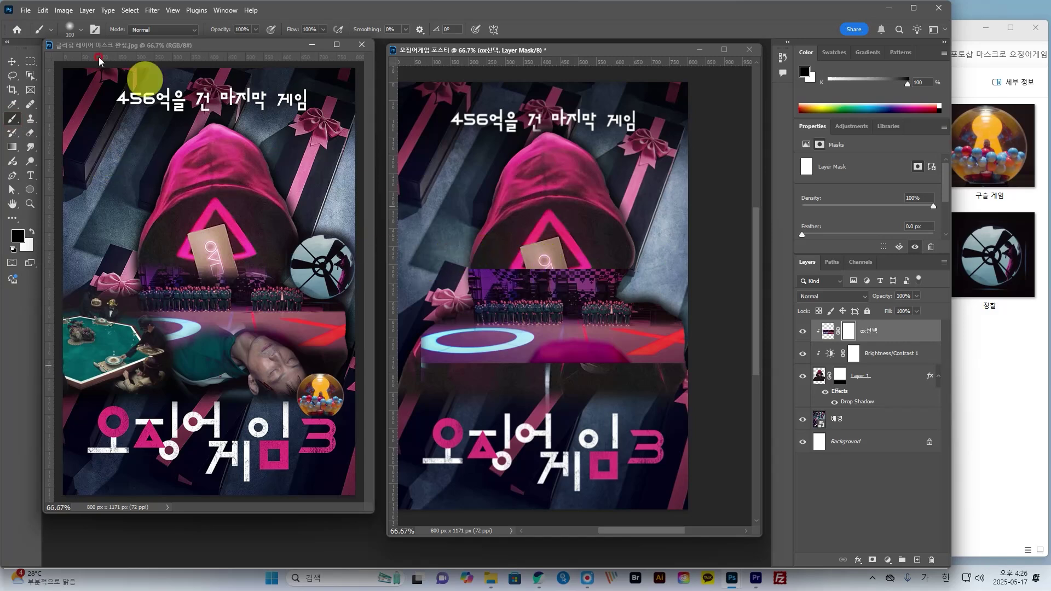
pyautogui.click(79, 29)
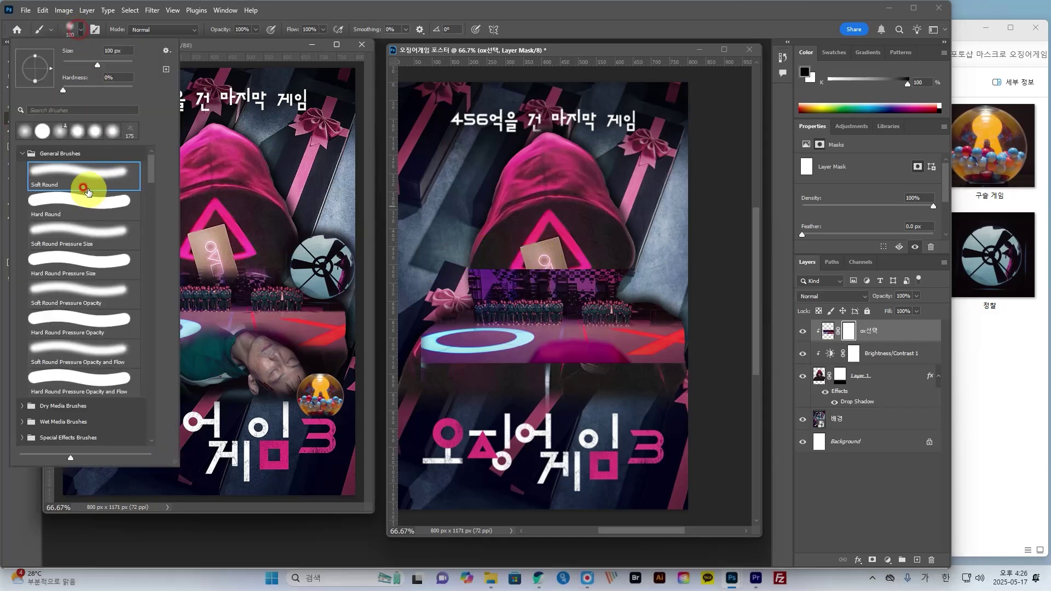
pyautogui.click(482, 55)
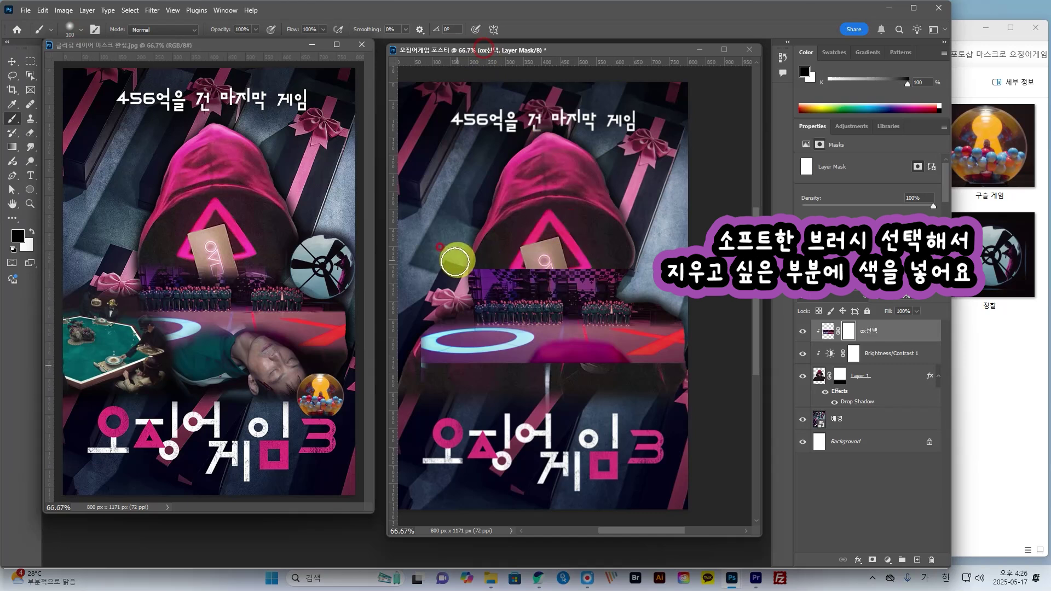
pyautogui.moveTo(508, 254); pyautogui.dragTo(462, 267)
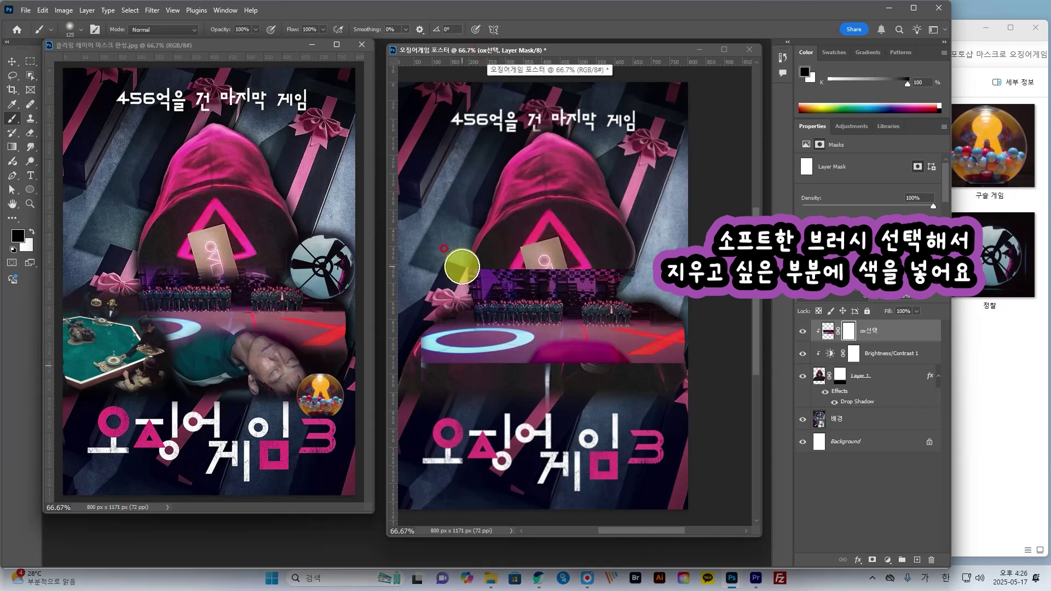
pyautogui.press('[')
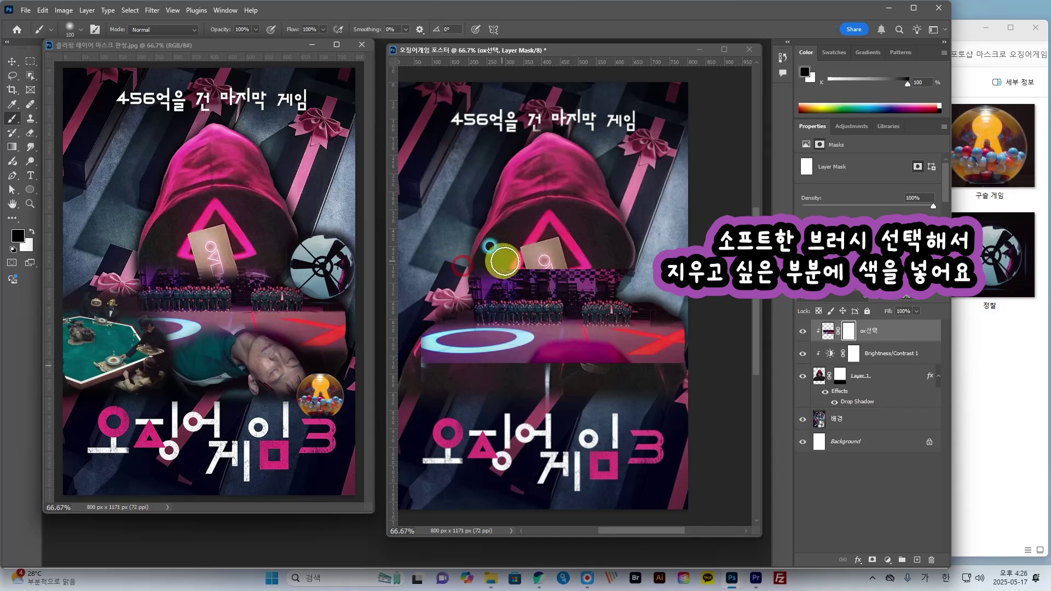
pyautogui.moveTo(544, 261)
pyautogui.mouseDown()
pyautogui.moveTo(629, 260)
pyautogui.moveTo(446, 262)
pyautogui.moveTo(639, 264)
pyautogui.moveTo(489, 274)
pyautogui.moveTo(451, 271)
pyautogui.moveTo(682, 272)
pyautogui.moveTo(668, 421)
pyautogui.moveTo(525, 409)
pyautogui.moveTo(511, 397)
pyautogui.moveTo(572, 376)
pyautogui.moveTo(546, 365)
pyautogui.moveTo(445, 367)
pyautogui.moveTo(585, 355)
pyautogui.moveTo(618, 374)
pyautogui.moveTo(557, 355)
pyautogui.moveTo(533, 365)
pyautogui.moveTo(601, 360)
pyautogui.moveTo(590, 352)
pyautogui.moveTo(538, 376)
pyautogui.moveTo(559, 381)
pyautogui.moveTo(488, 378)
pyautogui.mouseUp()
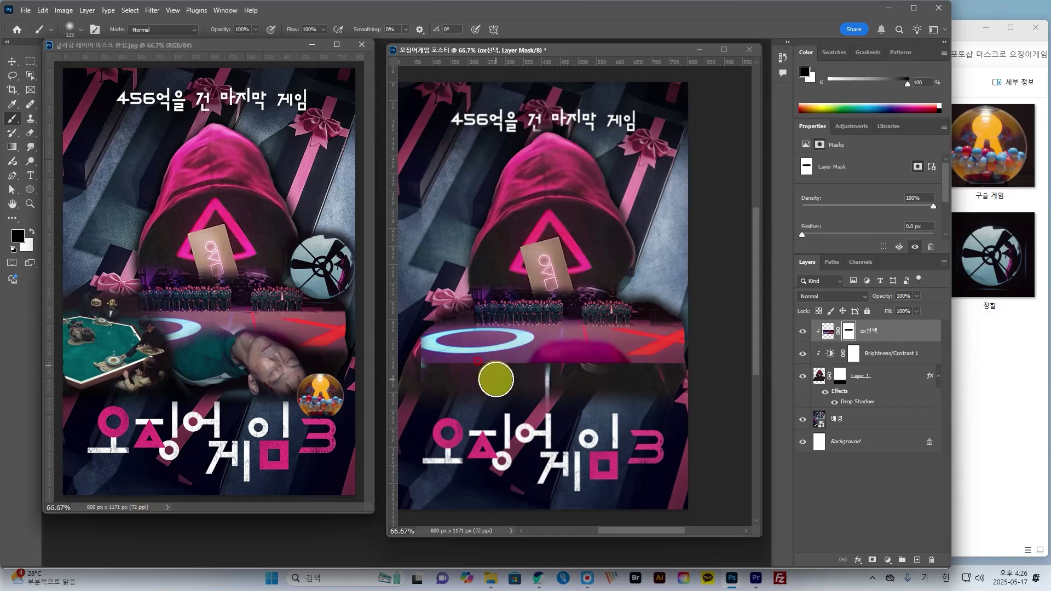
pyautogui.moveTo(496, 379)
pyautogui.mouseDown()
pyautogui.moveTo(411, 380)
pyautogui.moveTo(586, 363)
pyautogui.moveTo(688, 370)
pyautogui.moveTo(617, 375)
pyautogui.moveTo(578, 358)
pyautogui.moveTo(421, 375)
pyautogui.moveTo(406, 331)
pyautogui.moveTo(462, 371)
pyautogui.moveTo(697, 372)
pyautogui.moveTo(730, 480)
pyautogui.moveTo(601, 367)
pyautogui.mouseUp()
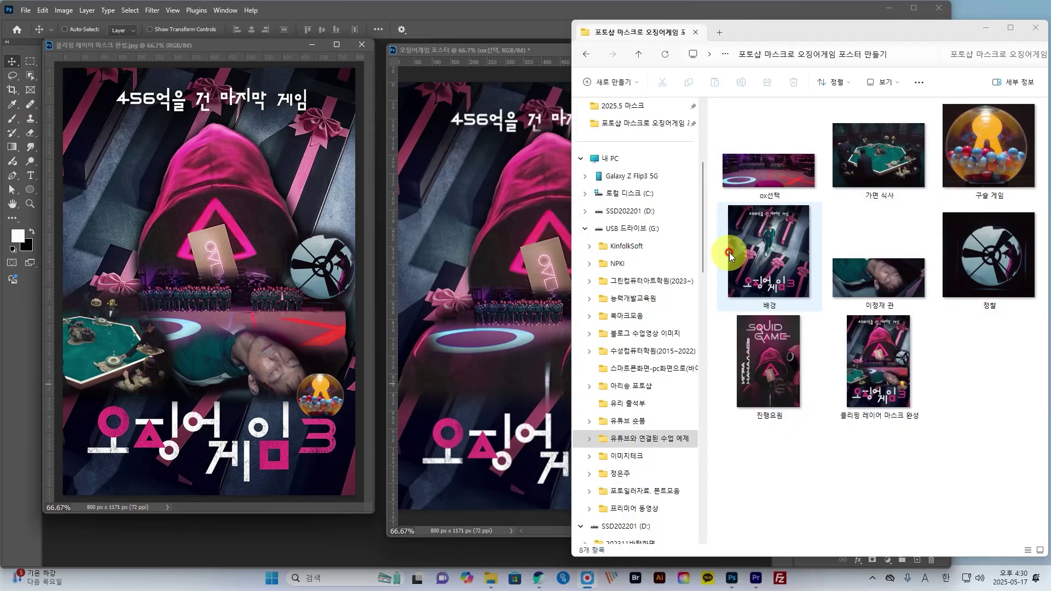
# Place the 이정재 관 image into the poster, scale it to about 55% and position it over the floor below the crowd.
pyautogui.click(857, 279)
pyautogui.moveTo(878, 281); pyautogui.dragTo(558, 359)
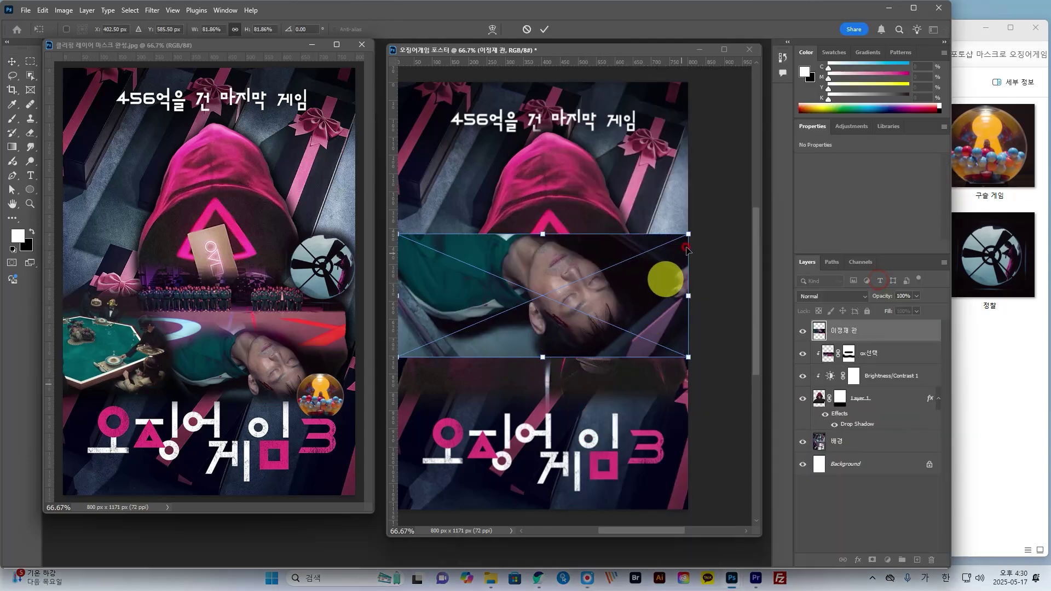
pyautogui.moveTo(688, 234); pyautogui.dragTo(593, 275)
pyautogui.moveTo(554, 295); pyautogui.dragTo(621, 347)
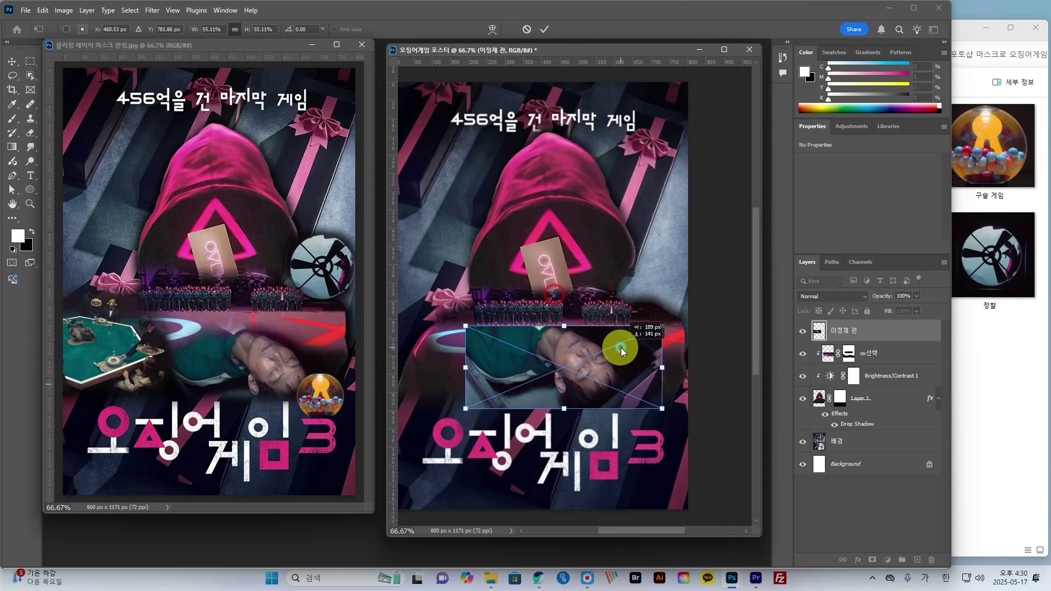
pyautogui.press('Return')
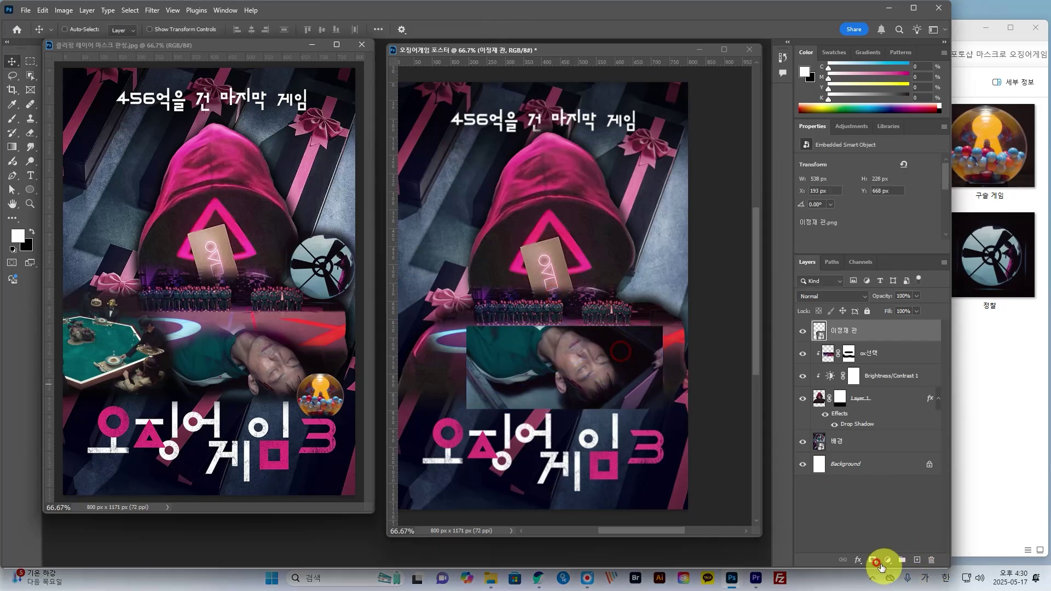
# Add a layer mask to 이정재 관 and paint black with the soft brush to hide the edges around the lying man.
pyautogui.click(871, 561)
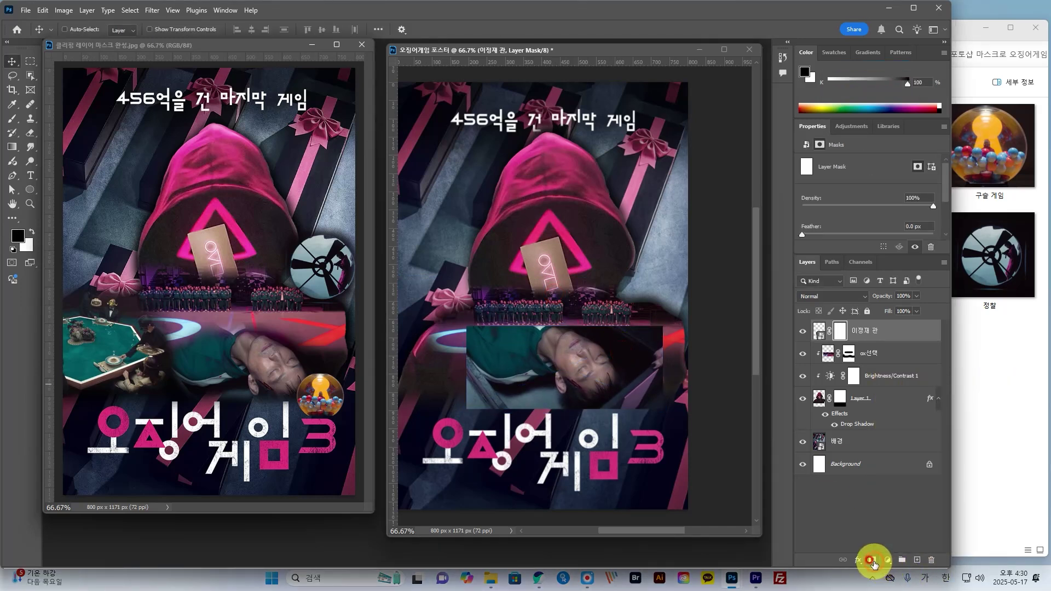
pyautogui.click(12, 119)
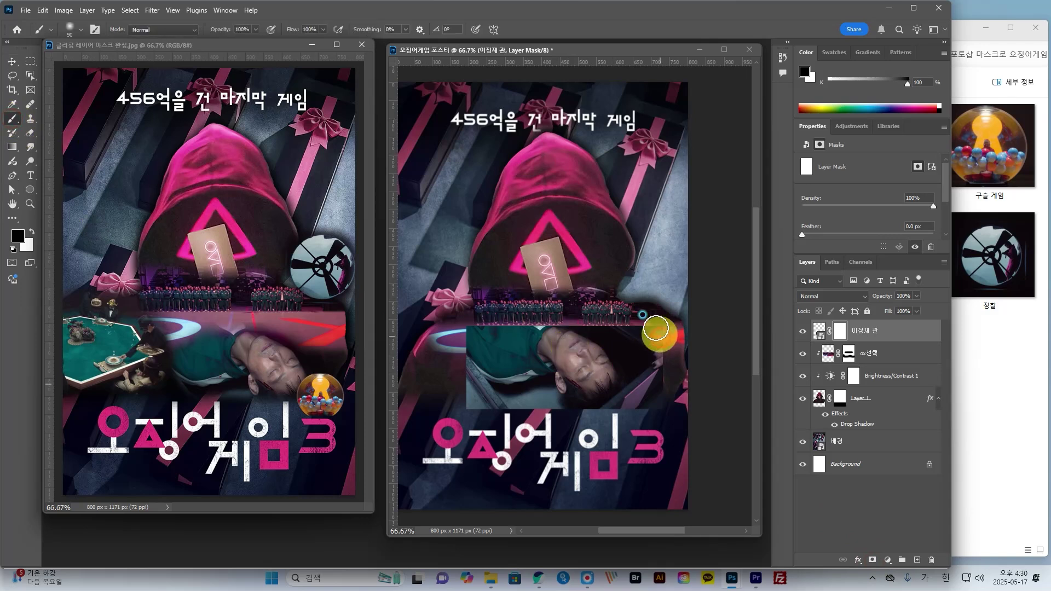
pyautogui.moveTo(656, 328)
pyautogui.mouseDown()
pyautogui.moveTo(512, 312)
pyautogui.moveTo(469, 336)
pyautogui.moveTo(453, 362)
pyautogui.moveTo(491, 330)
pyautogui.moveTo(526, 320)
pyautogui.moveTo(458, 365)
pyautogui.moveTo(465, 406)
pyautogui.moveTo(527, 418)
pyautogui.moveTo(646, 408)
pyautogui.moveTo(666, 360)
pyautogui.moveTo(644, 316)
pyautogui.moveTo(661, 367)
pyautogui.moveTo(620, 324)
pyautogui.moveTo(575, 310)
pyautogui.moveTo(550, 310)
pyautogui.moveTo(595, 319)
pyautogui.moveTo(536, 314)
pyautogui.mouseUp()
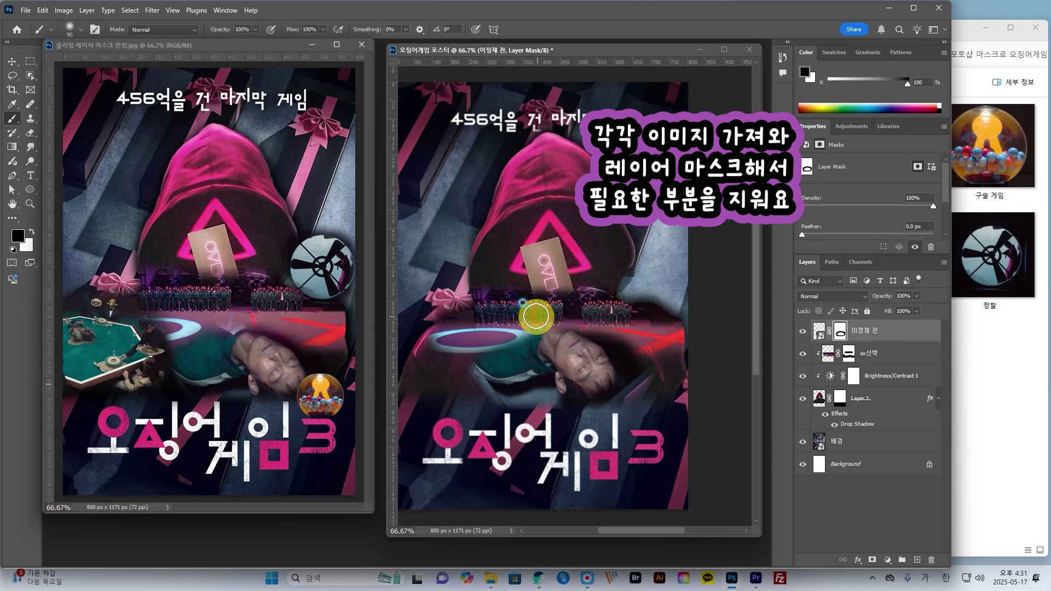
pyautogui.click(15, 64)
pyautogui.click(573, 377)
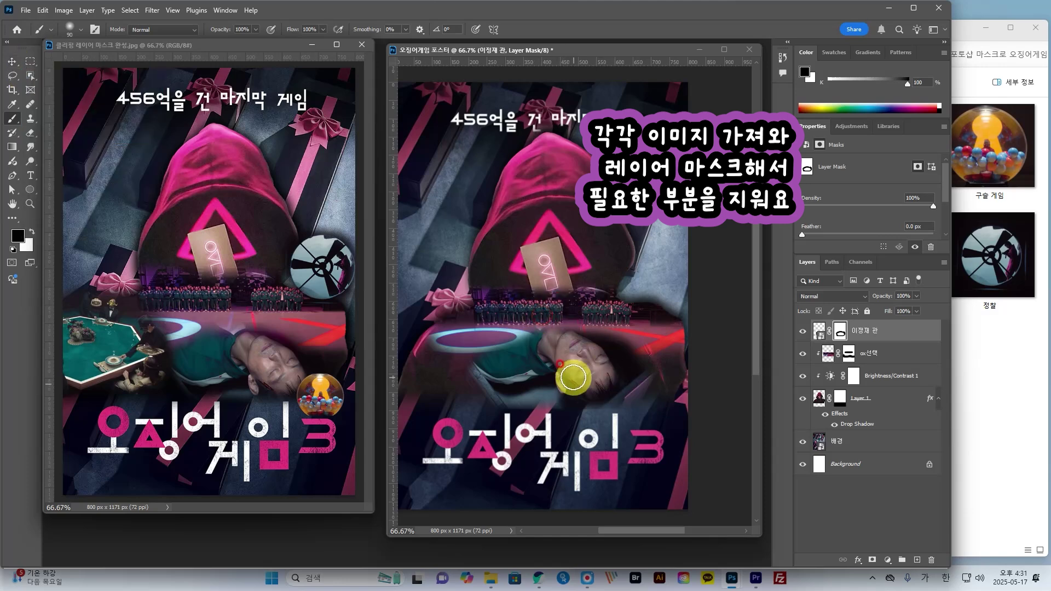
pyautogui.moveTo(574, 374); pyautogui.dragTo(600, 385)
pyautogui.click(691, 414)
pyautogui.click(523, 419)
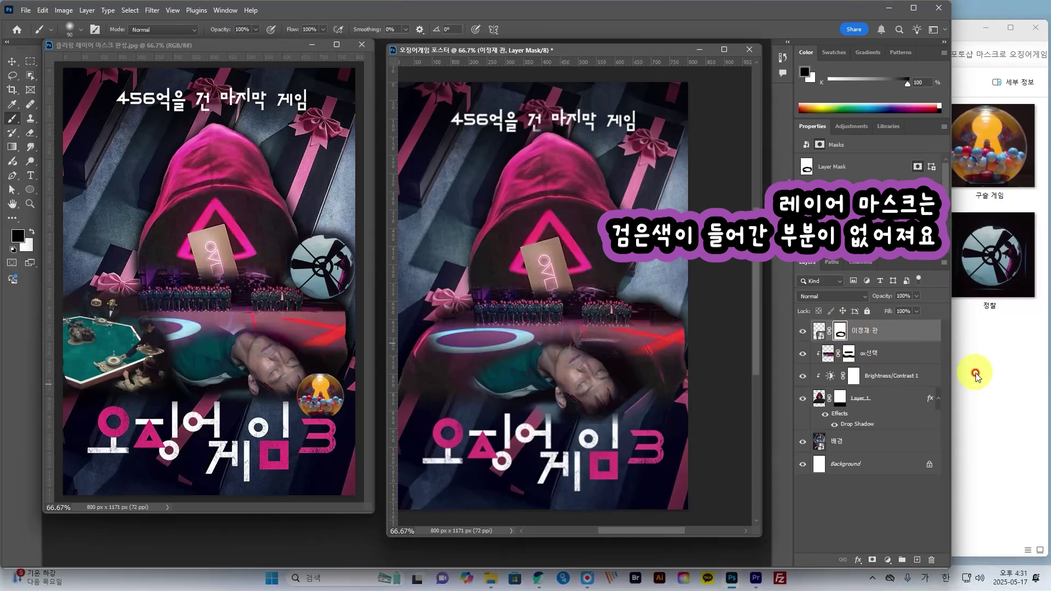
# Place the 가면 식사 image, scale it to about 78% and position it over the poster's left edge beside the lying man.
pyautogui.click(981, 368)
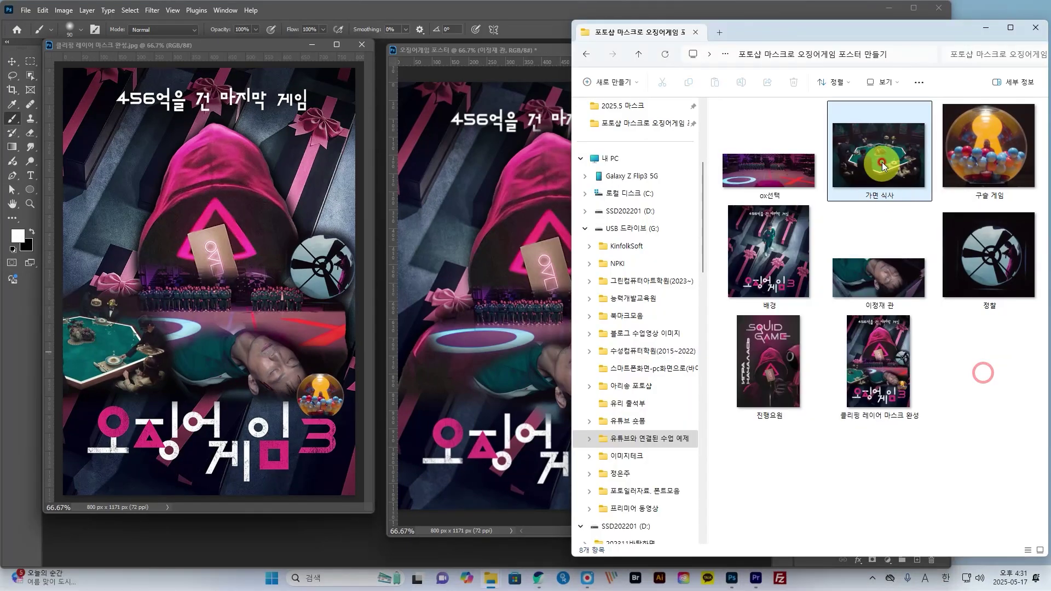
pyautogui.moveTo(879, 155); pyautogui.dragTo(447, 346)
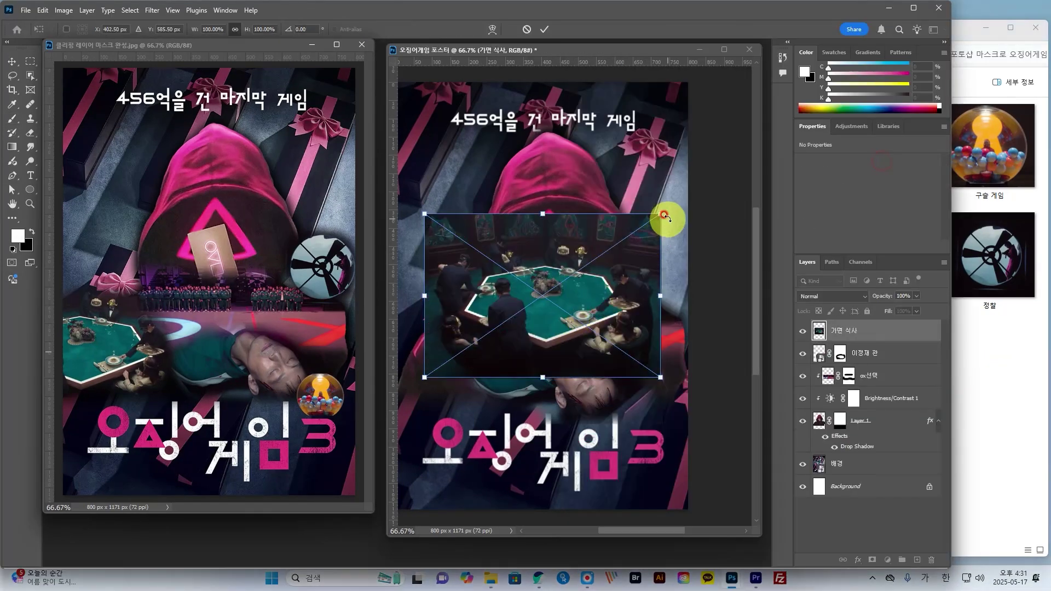
pyautogui.moveTo(661, 214); pyautogui.dragTo(491, 345)
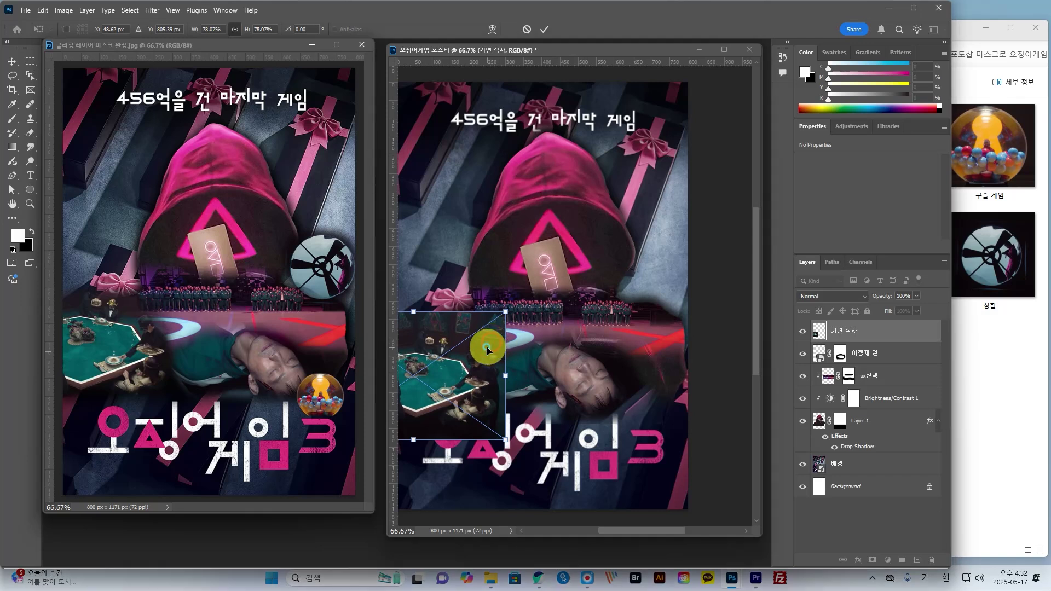
pyautogui.press('Return')
# Add a layer mask to 가면 식사, paint out the edges around the table with the black soft brush, and fine-tune the image's position.
pyautogui.press('b')
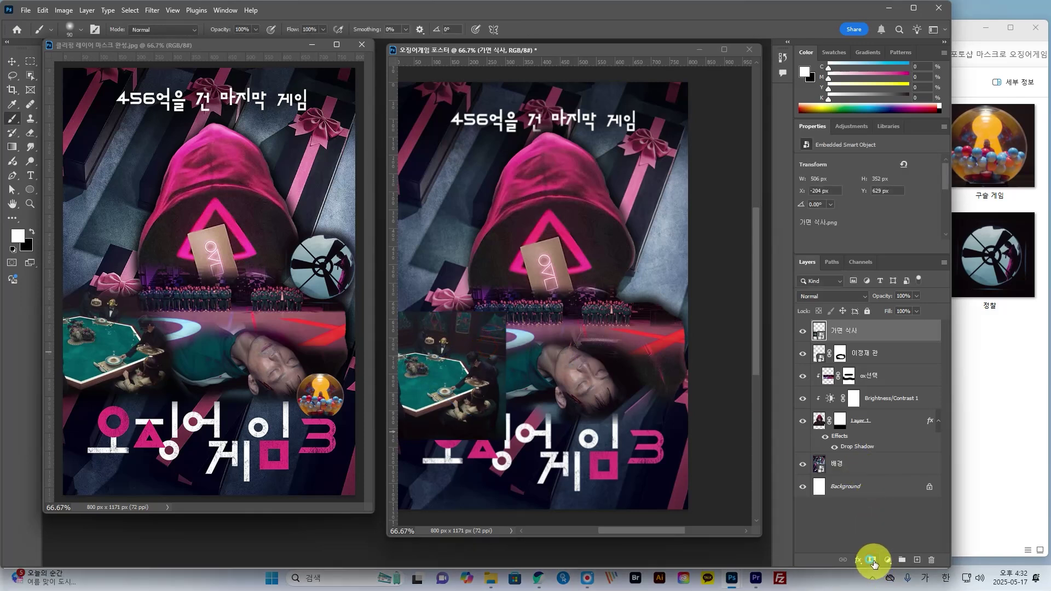
pyautogui.click(872, 560)
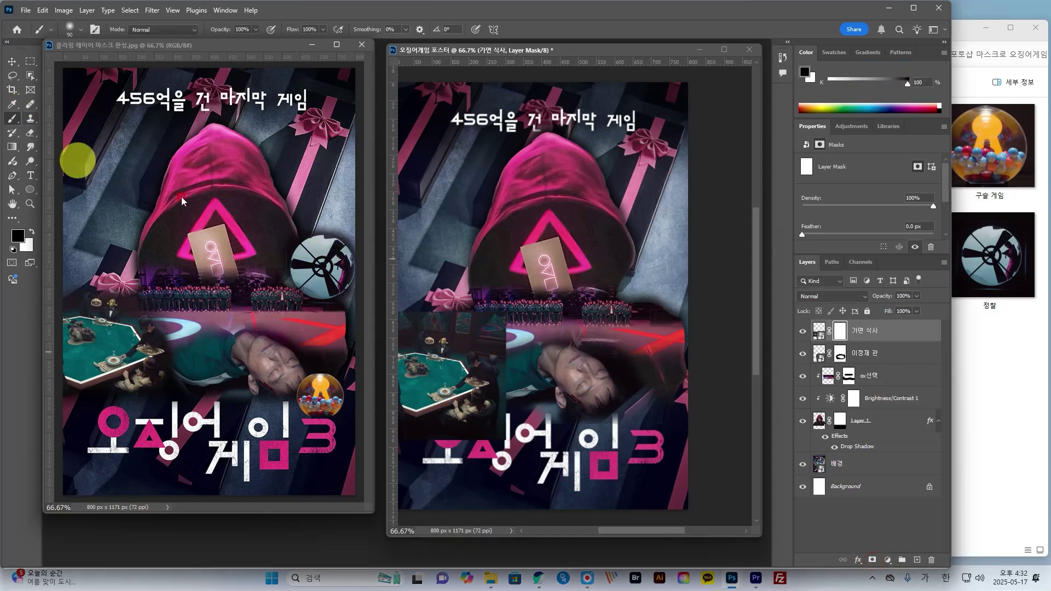
pyautogui.click(405, 304)
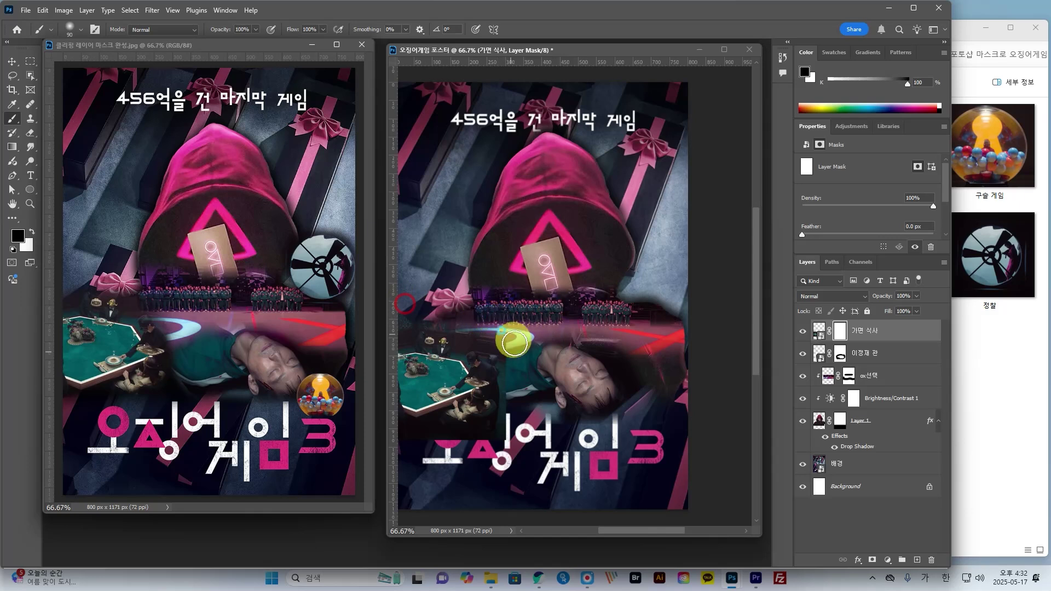
pyautogui.moveTo(515, 343)
pyautogui.mouseDown()
pyautogui.moveTo(521, 408)
pyautogui.moveTo(506, 438)
pyautogui.moveTo(467, 450)
pyautogui.moveTo(393, 442)
pyautogui.moveTo(461, 449)
pyautogui.moveTo(518, 420)
pyautogui.moveTo(518, 387)
pyautogui.moveTo(513, 347)
pyautogui.moveTo(494, 331)
pyautogui.moveTo(469, 330)
pyautogui.moveTo(444, 308)
pyautogui.moveTo(386, 306)
pyautogui.moveTo(496, 310)
pyautogui.moveTo(524, 365)
pyautogui.mouseUp()
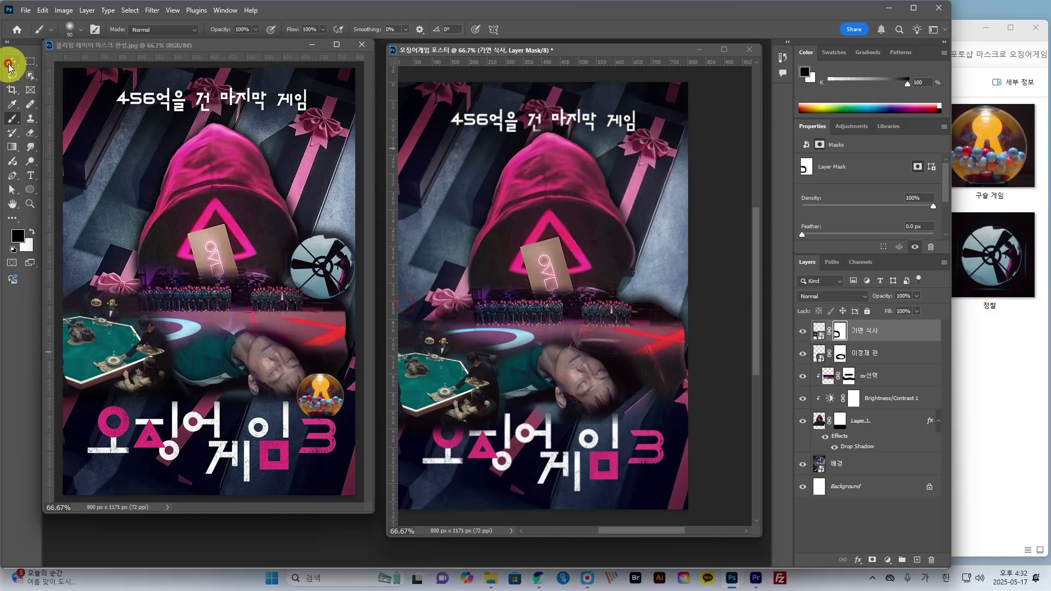
pyautogui.click(11, 61)
pyautogui.moveTo(442, 364); pyautogui.dragTo(445, 377)
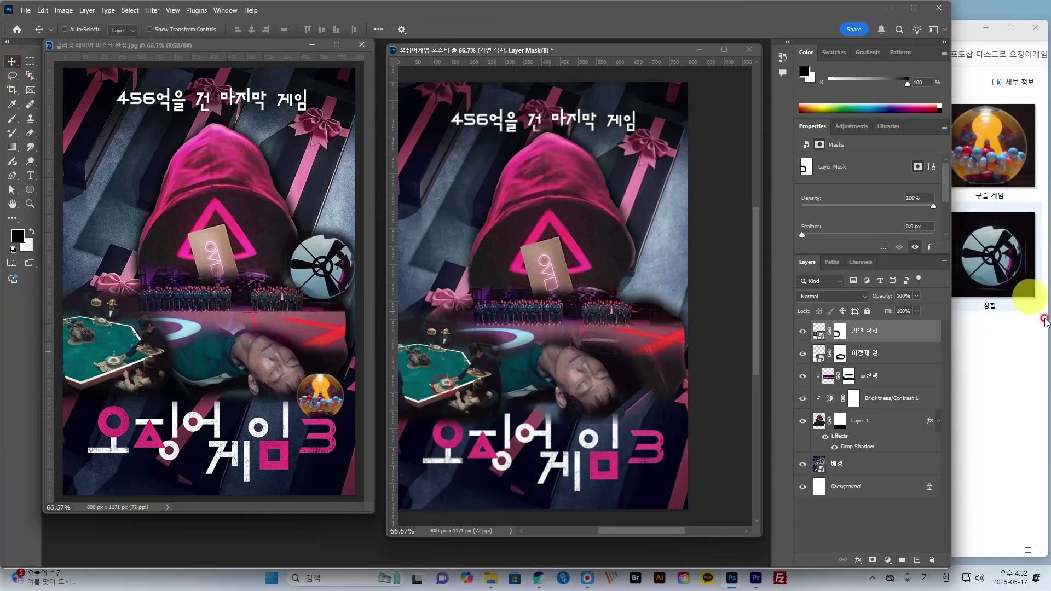
# Place the 정찰 image, scale it to about 76% and position it beside the envelope over the hood's lower right side.
pyautogui.moveTo(994, 261); pyautogui.dragTo(475, 289)
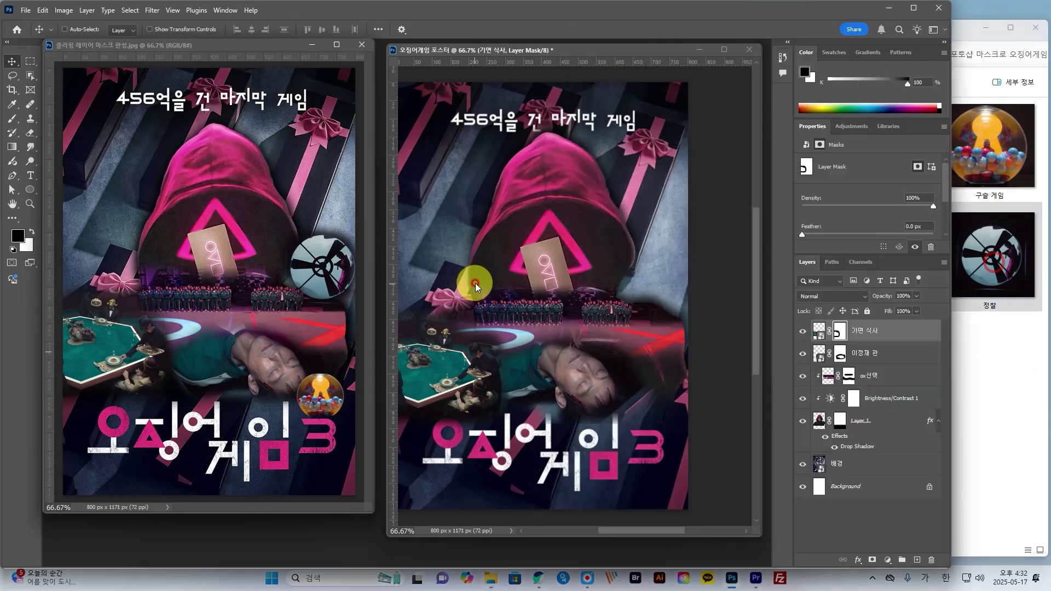
pyautogui.moveTo(615, 229); pyautogui.dragTo(570, 261)
pyautogui.moveTo(536, 320); pyautogui.dragTo(635, 282)
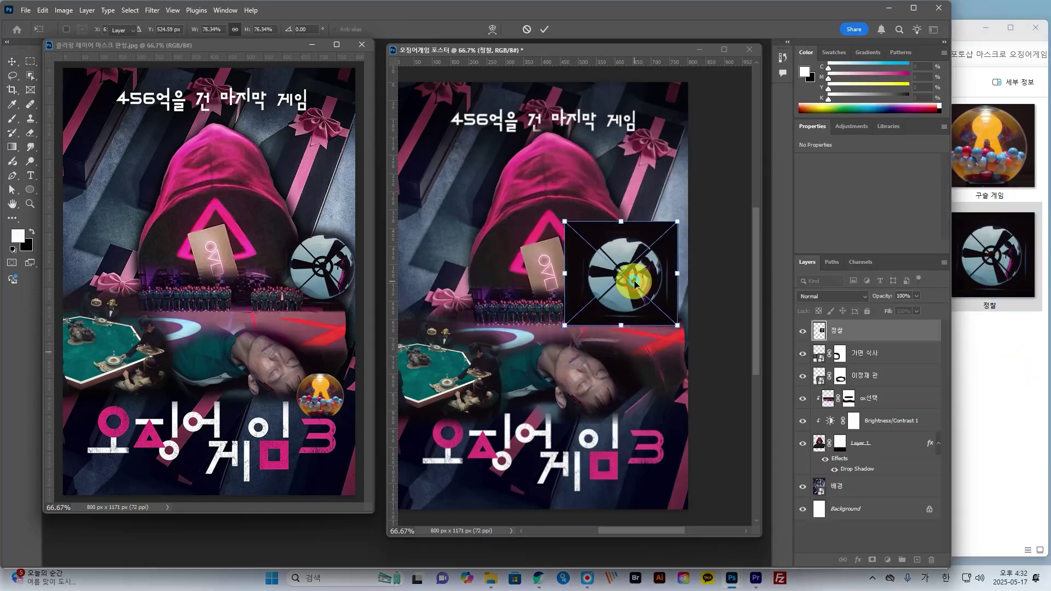
pyautogui.click(12, 154)
# Add a layer mask to 정찰 and paint black with the soft brush to hide the dark square edges around the round lens.
pyautogui.click(11, 119)
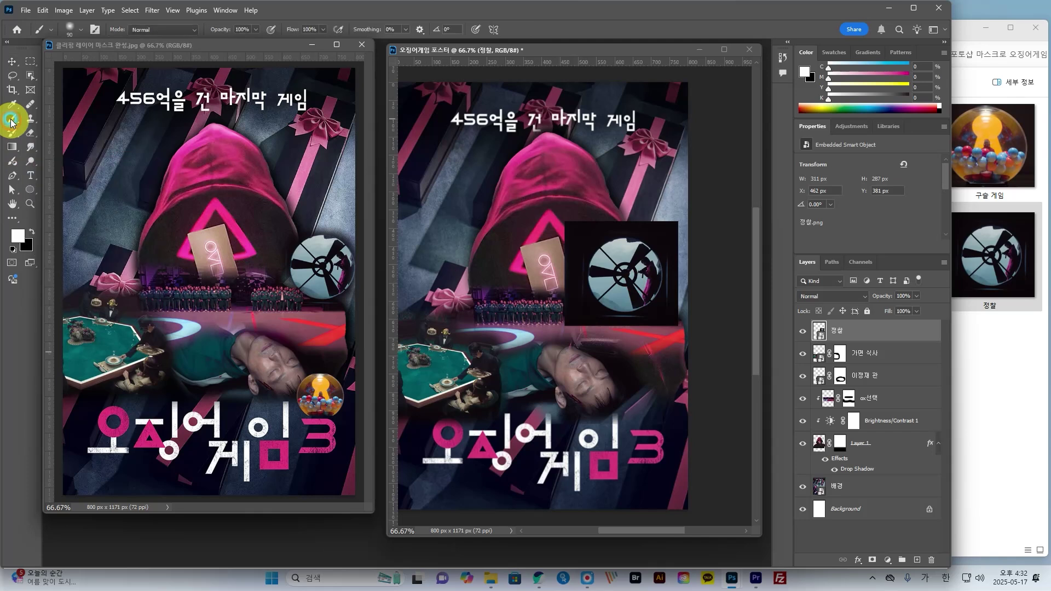
pyautogui.click(872, 560)
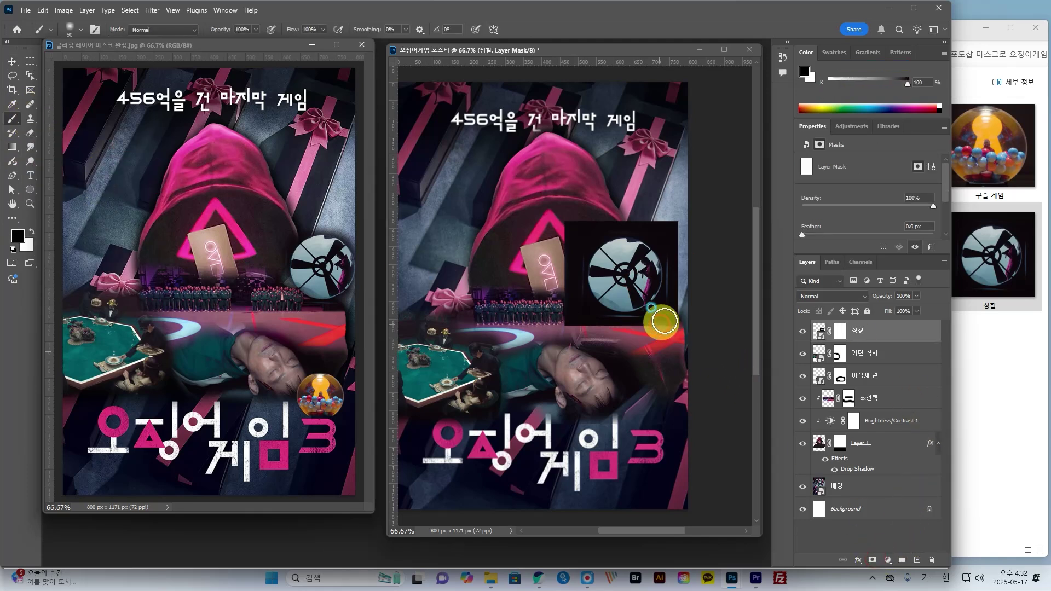
pyautogui.moveTo(661, 323); pyautogui.dragTo(676, 280)
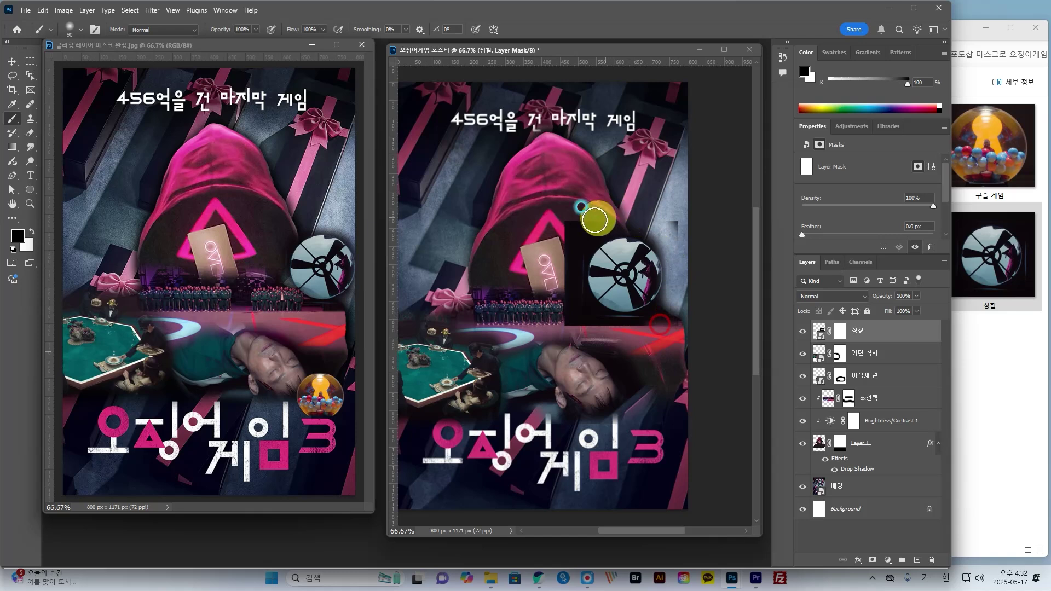
pyautogui.moveTo(595, 220)
pyautogui.mouseDown()
pyautogui.moveTo(568, 281)
pyautogui.moveTo(585, 326)
pyautogui.moveTo(622, 339)
pyautogui.moveTo(669, 330)
pyautogui.moveTo(610, 329)
pyautogui.moveTo(550, 312)
pyautogui.moveTo(597, 330)
pyautogui.moveTo(676, 329)
pyautogui.moveTo(692, 261)
pyautogui.moveTo(668, 212)
pyautogui.moveTo(674, 227)
pyautogui.moveTo(631, 217)
pyautogui.moveTo(586, 230)
pyautogui.mouseUp()
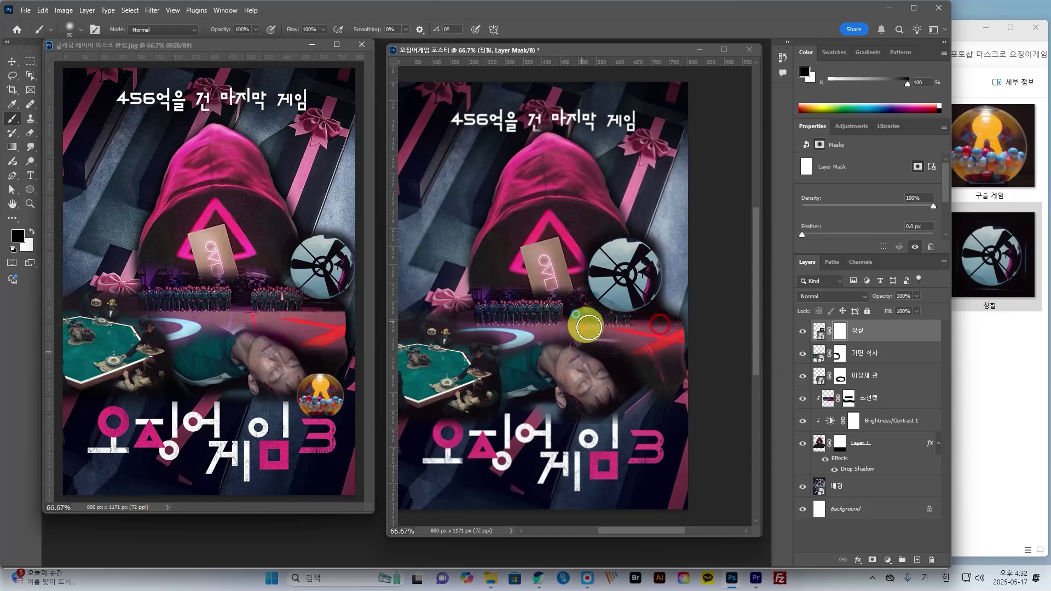
pyautogui.moveTo(588, 327); pyautogui.dragTo(668, 298)
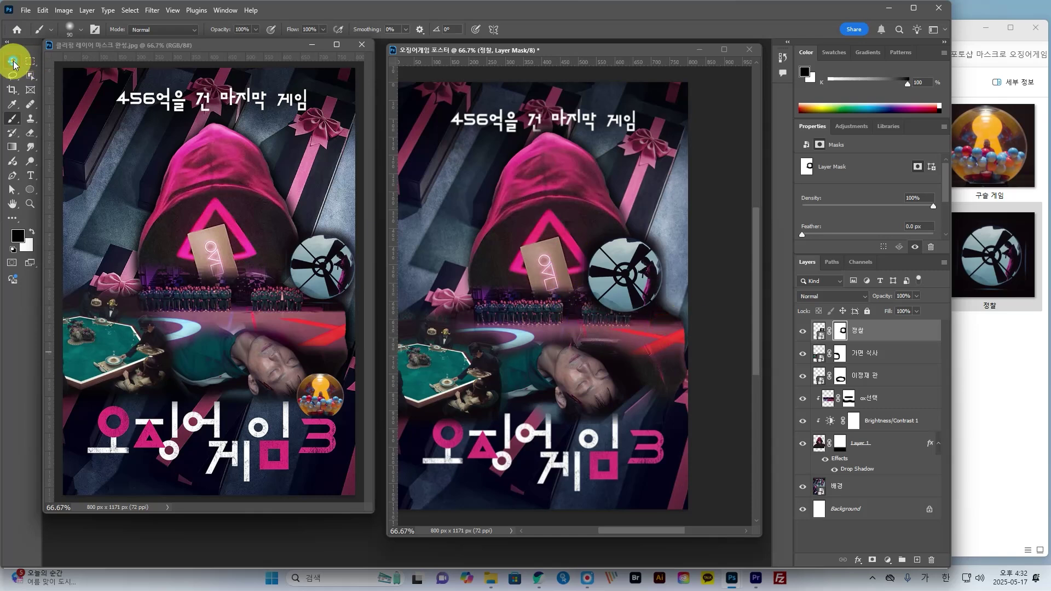
# Scale the masked 정찰 image to about 86% and move it to the poster's right edge beside the hood.
pyautogui.click(12, 61)
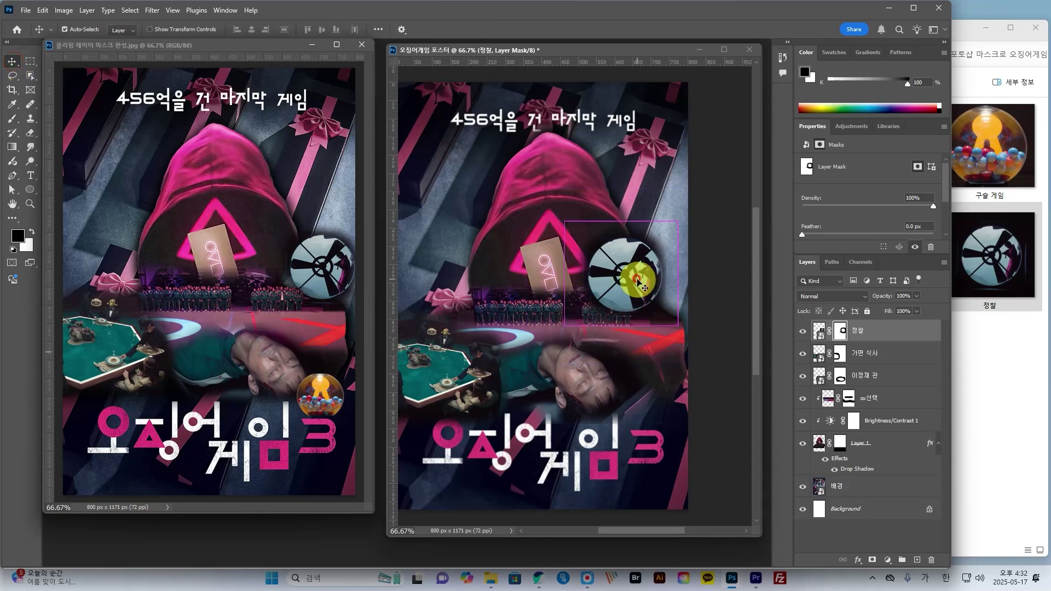
pyautogui.hotkey('ctrl', 't')
pyautogui.moveTo(565, 221); pyautogui.dragTo(572, 229)
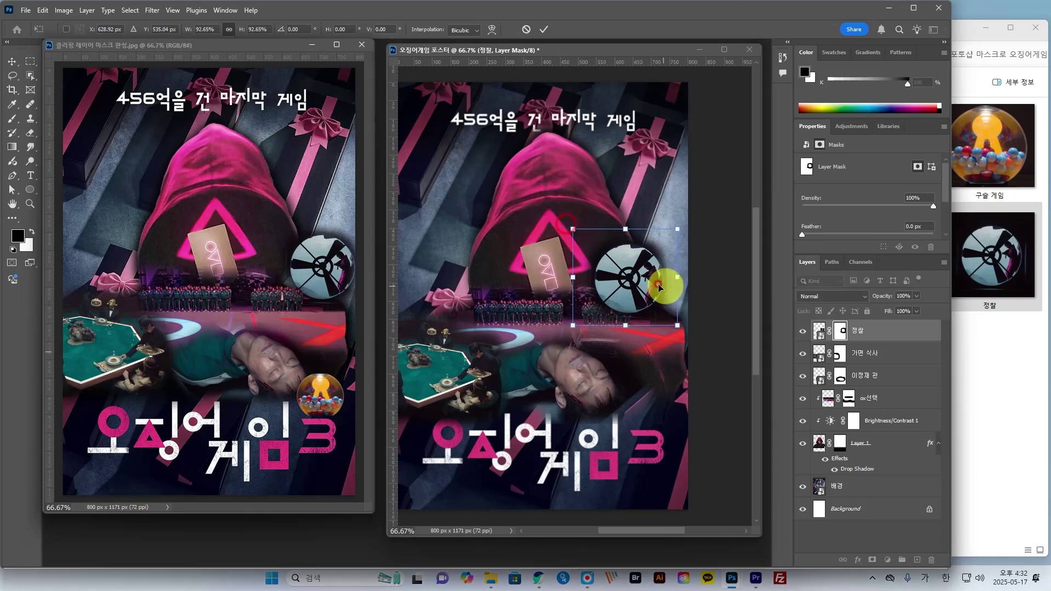
pyautogui.moveTo(658, 286); pyautogui.dragTo(686, 290)
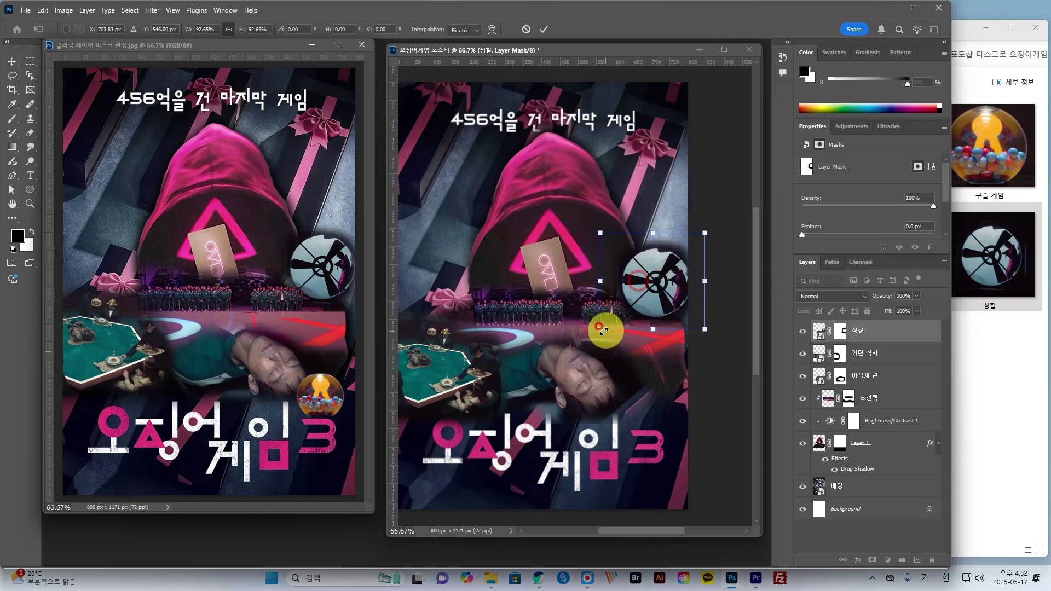
pyautogui.moveTo(602, 329)
pyautogui.mouseDown()
pyautogui.moveTo(615, 312)
pyautogui.moveTo(608, 323)
pyautogui.mouseUp()
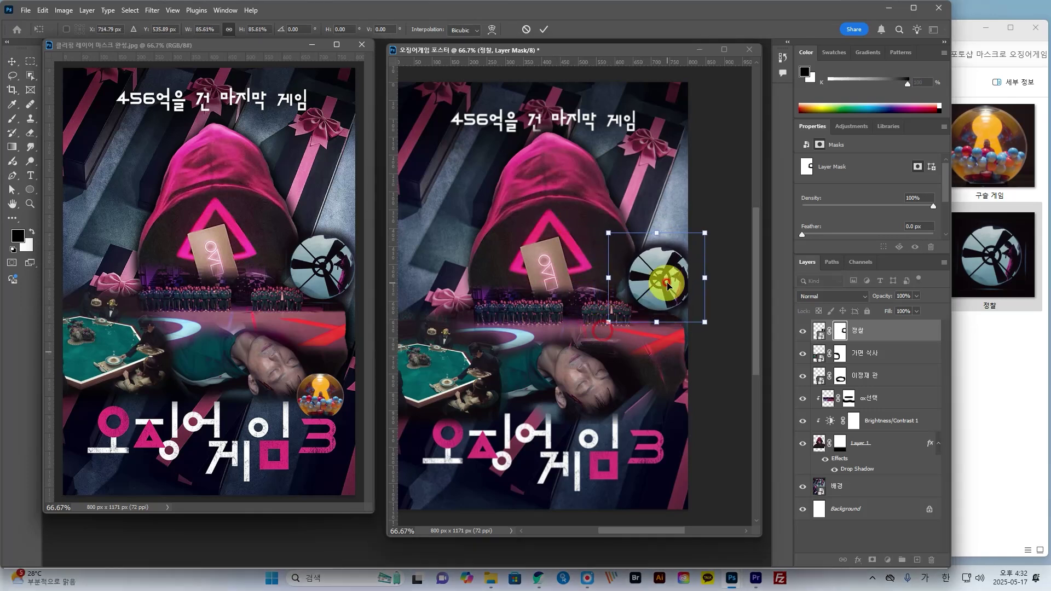
pyautogui.moveTo(667, 284); pyautogui.dragTo(661, 284)
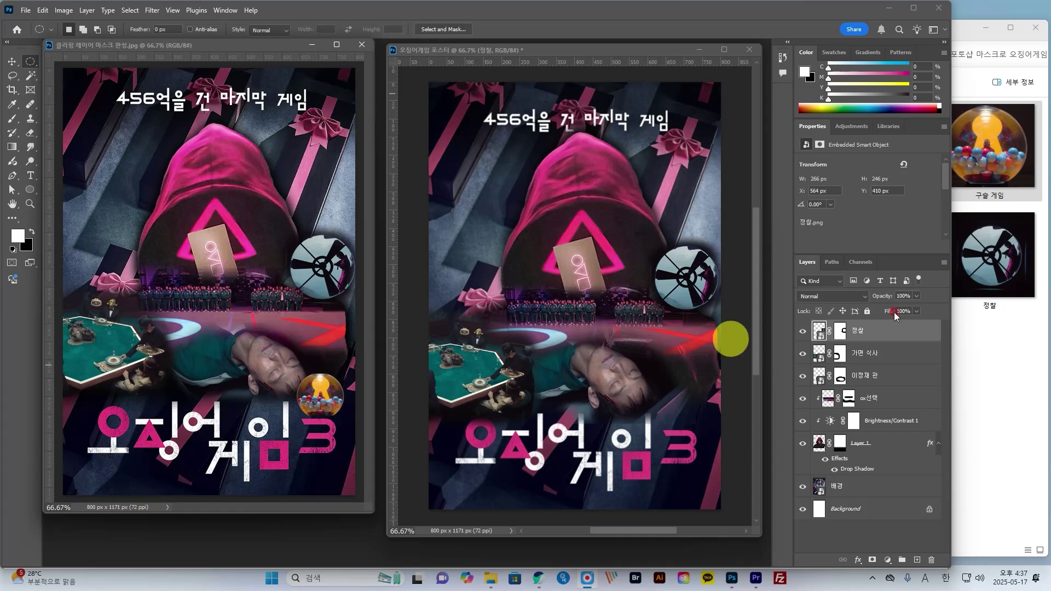
# Place the 구슬 게임 image on the poster at 100% size and have the rulers shown.
pyautogui.moveTo(992, 147); pyautogui.dragTo(597, 357)
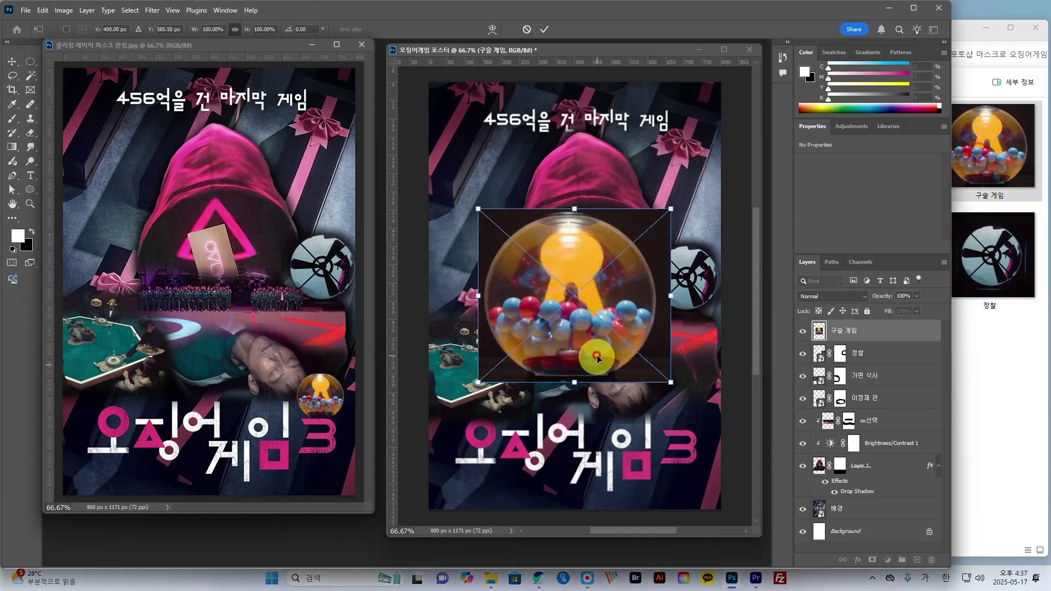
pyautogui.press('Return')
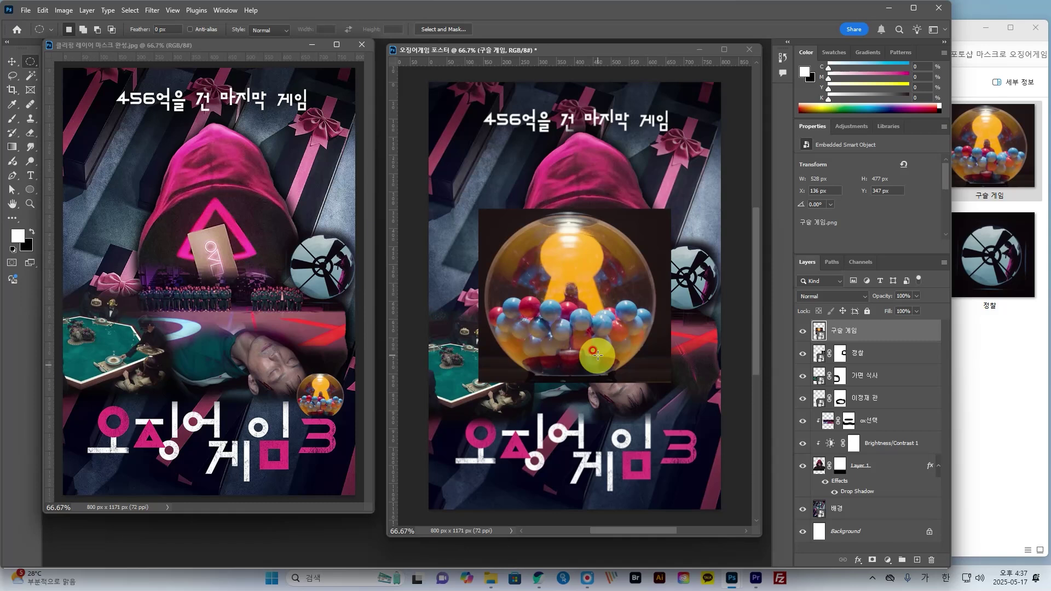
pyautogui.hotkey('ctrl', 'r')
pyautogui.hotkey('ctrl', 'r')
pyautogui.hotkey('ctrl', 'r')
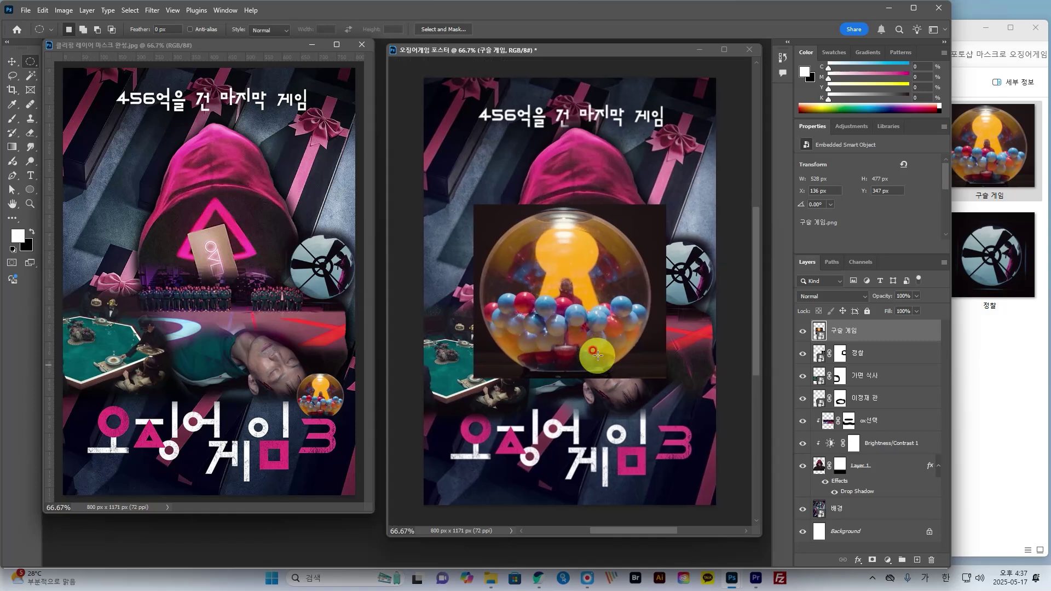
pyautogui.hotkey('ctrl', 'r')
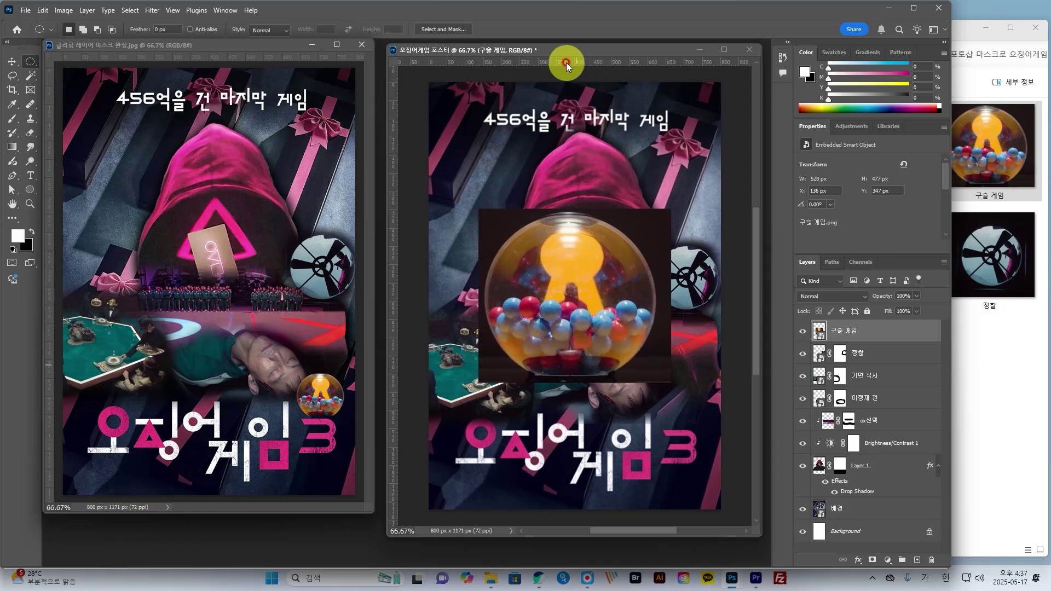
# Using guides at the glass globe's top and left edges, select the globe with the Elliptical Marquee and mask the 구슬 게임 layer to it.
pyautogui.moveTo(566, 60); pyautogui.dragTo(566, 214)
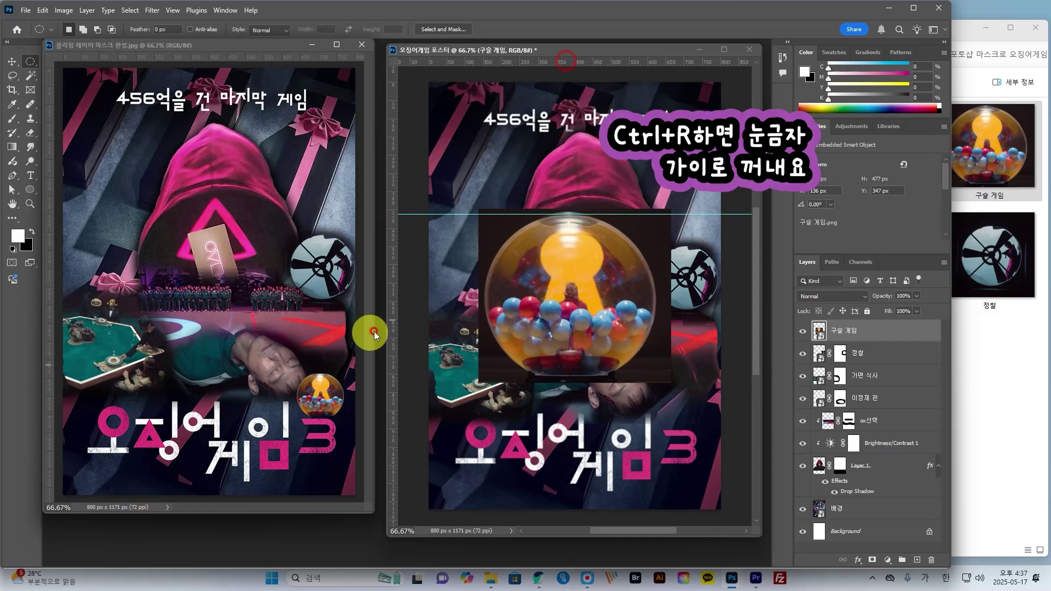
pyautogui.moveTo(392, 327); pyautogui.dragTo(486, 325)
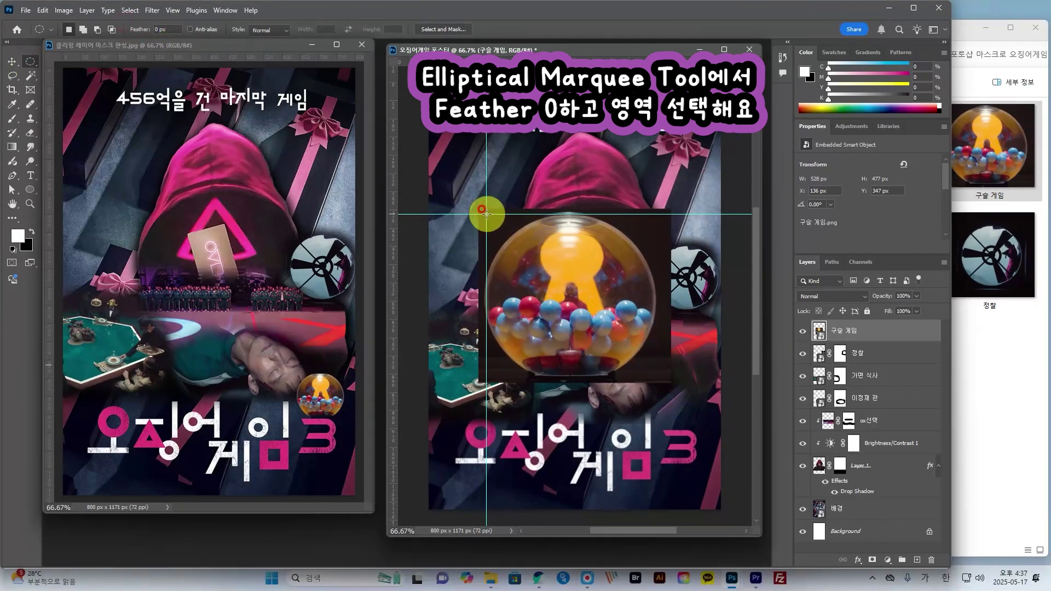
pyautogui.moveTo(486, 213); pyautogui.dragTo(655, 382)
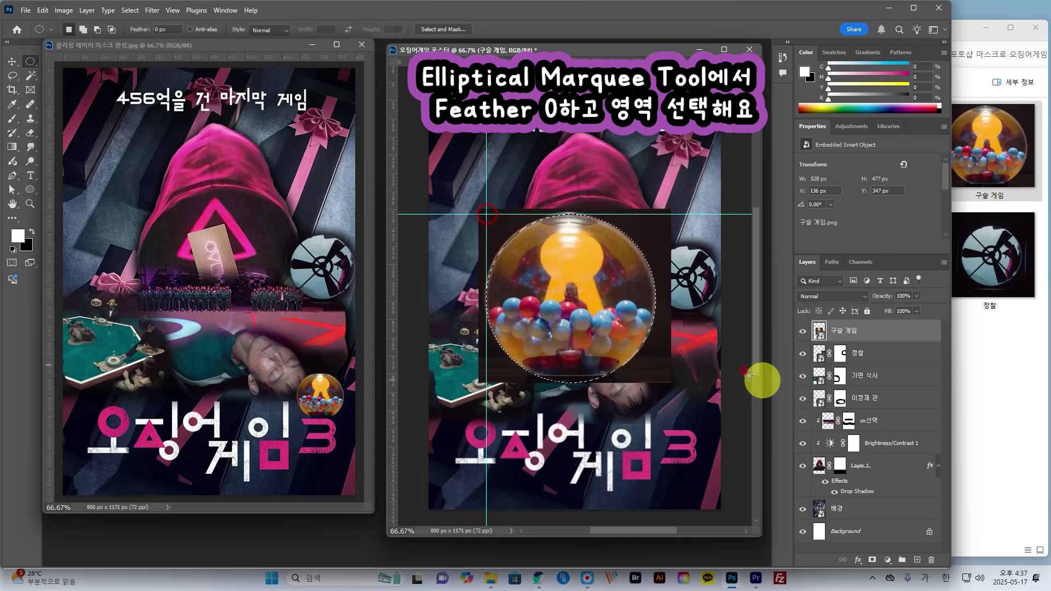
pyautogui.click(869, 560)
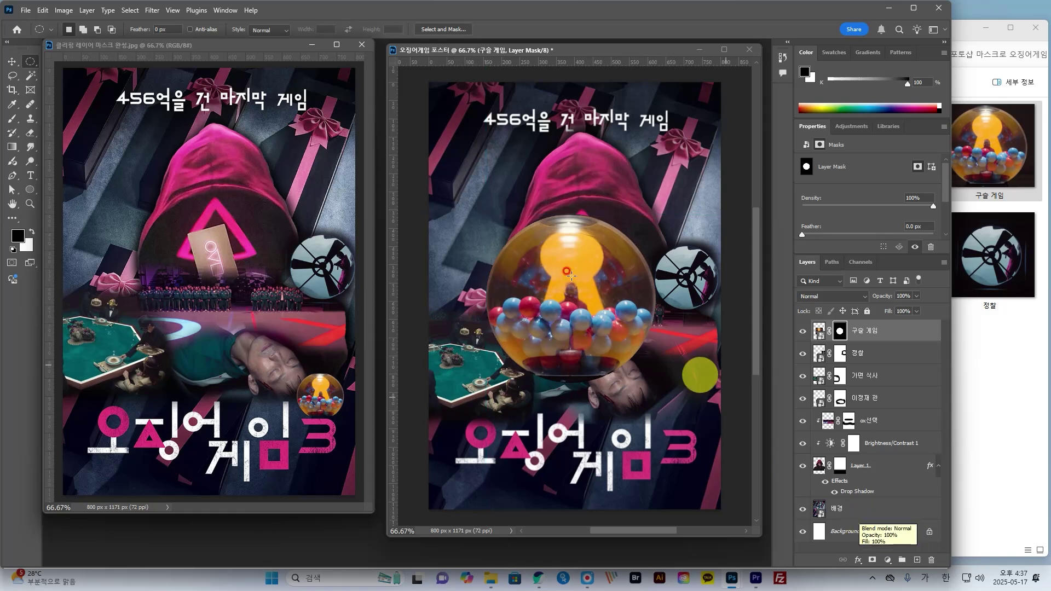
# Scale the masked 구슬 게임 globe to about 33% and position it beside the lying man's head, just above the title's 3.
pyautogui.click(13, 61)
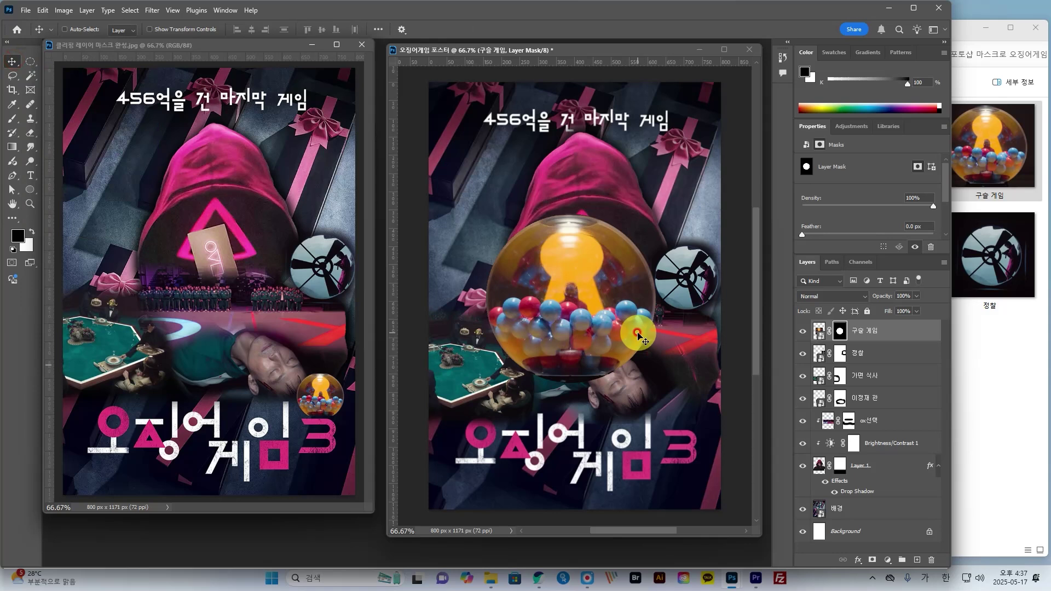
pyautogui.hotkey('ctrl', 't')
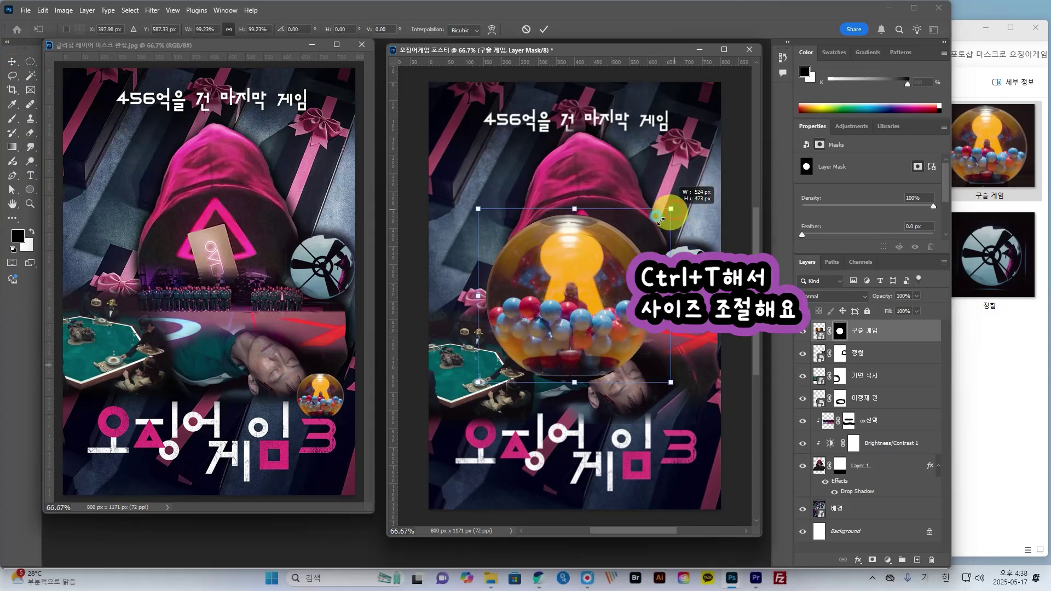
pyautogui.moveTo(667, 210); pyautogui.dragTo(692, 410)
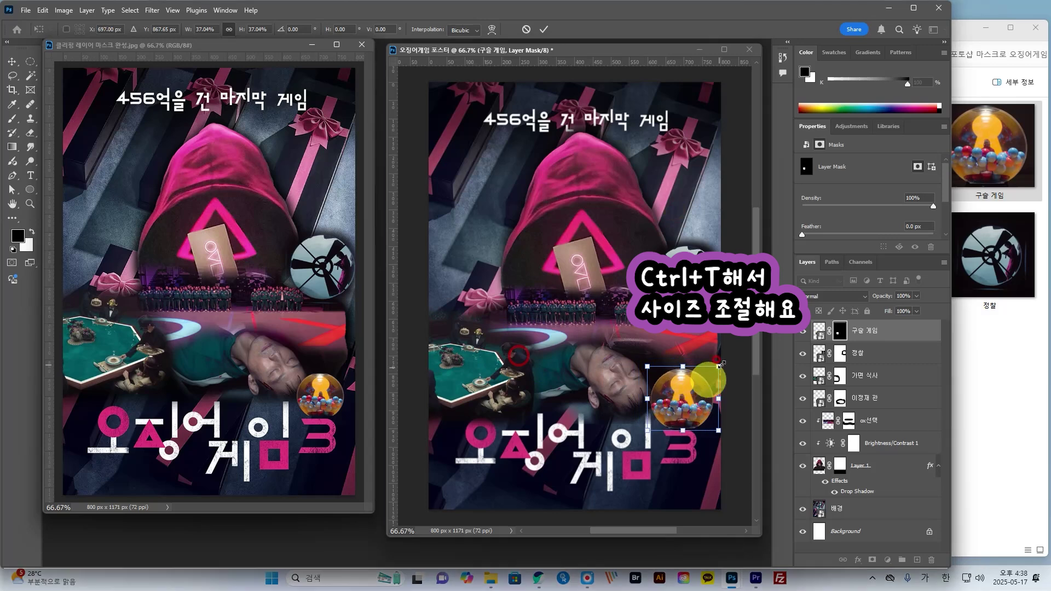
pyautogui.moveTo(723, 364); pyautogui.dragTo(692, 400)
pyautogui.moveTo(715, 379); pyautogui.dragTo(722, 373)
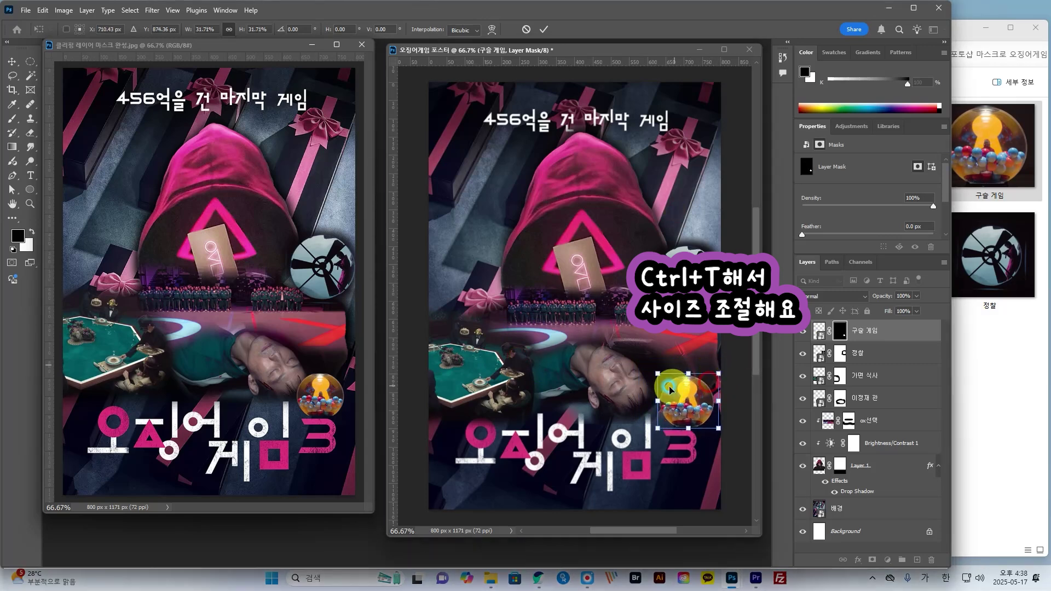
pyautogui.moveTo(659, 377); pyautogui.dragTo(677, 407)
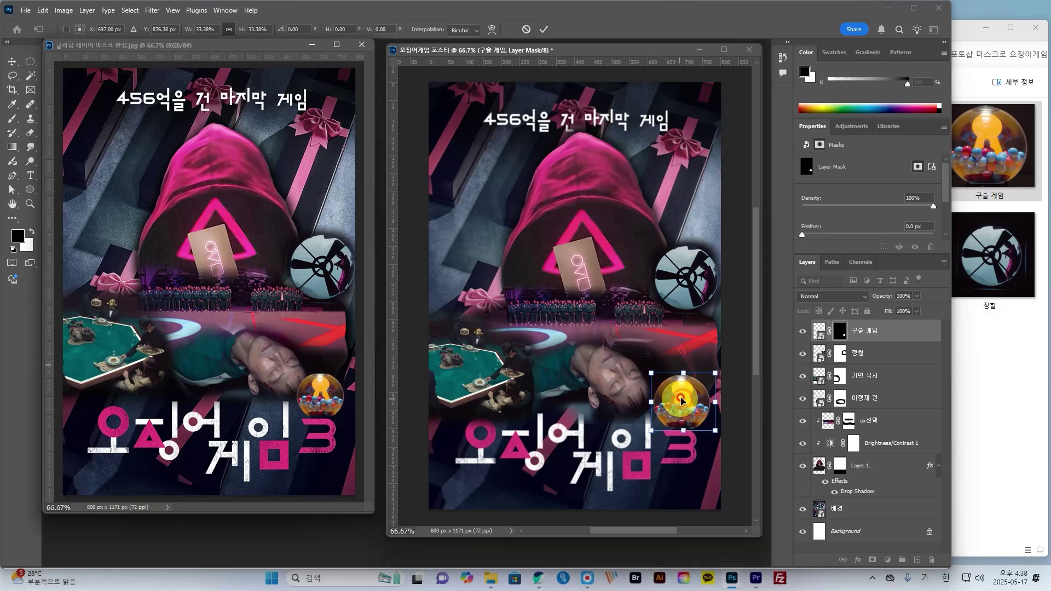
pyautogui.press('Return')
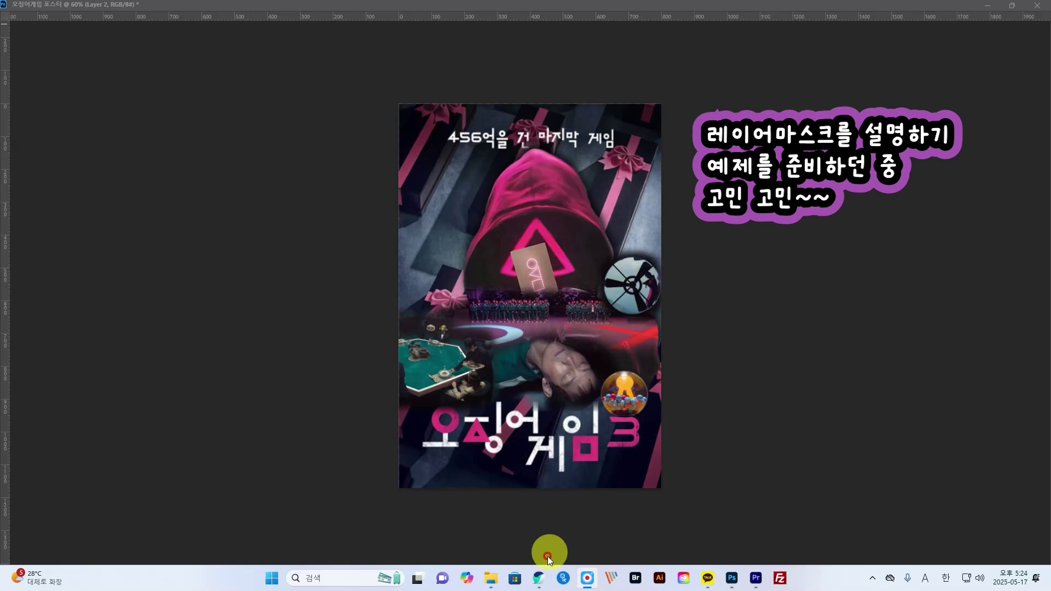
# Switch to the web browser and look through the poster section of the 오징어 게임(시즌 3) page on namu.wiki.
pyautogui.click(538, 578)
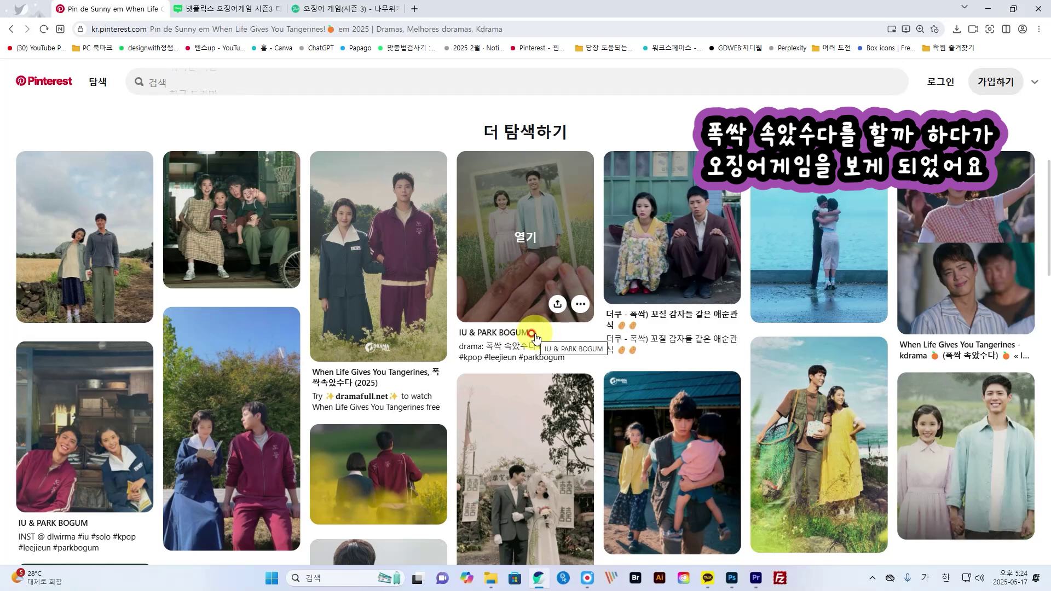
pyautogui.click(353, 9)
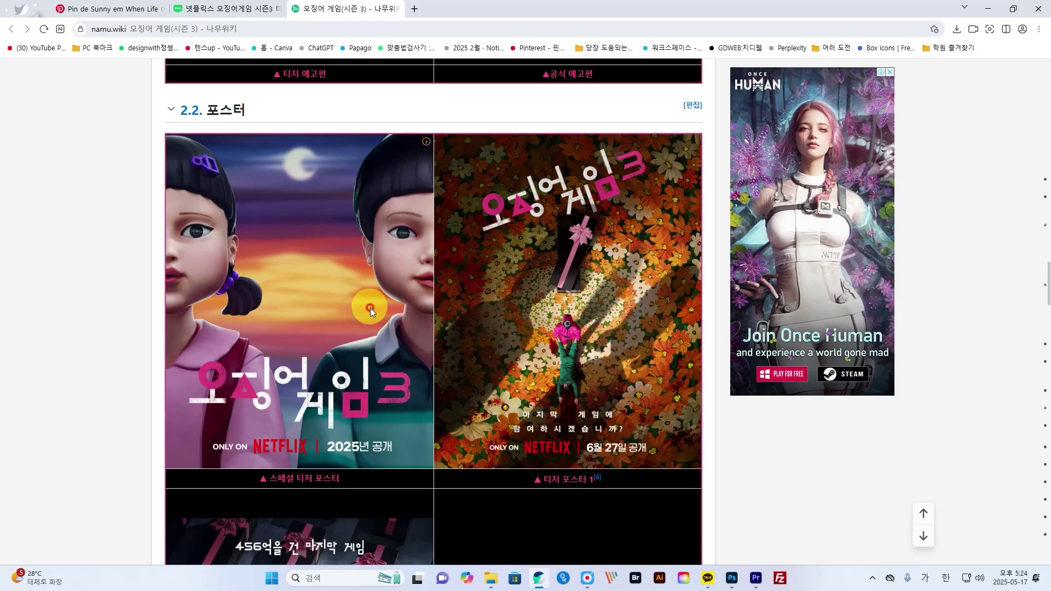
pyautogui.scroll(-9, 380, 307)
pyautogui.scroll(6, 380, 306)
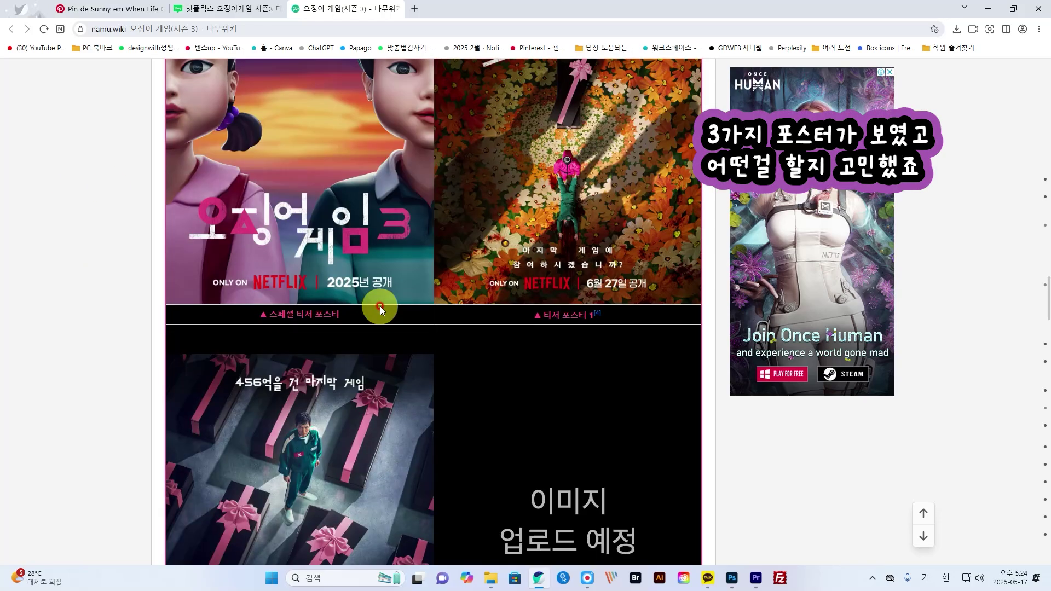
pyautogui.scroll(5, 380, 306)
pyautogui.scroll(-3, 380, 306)
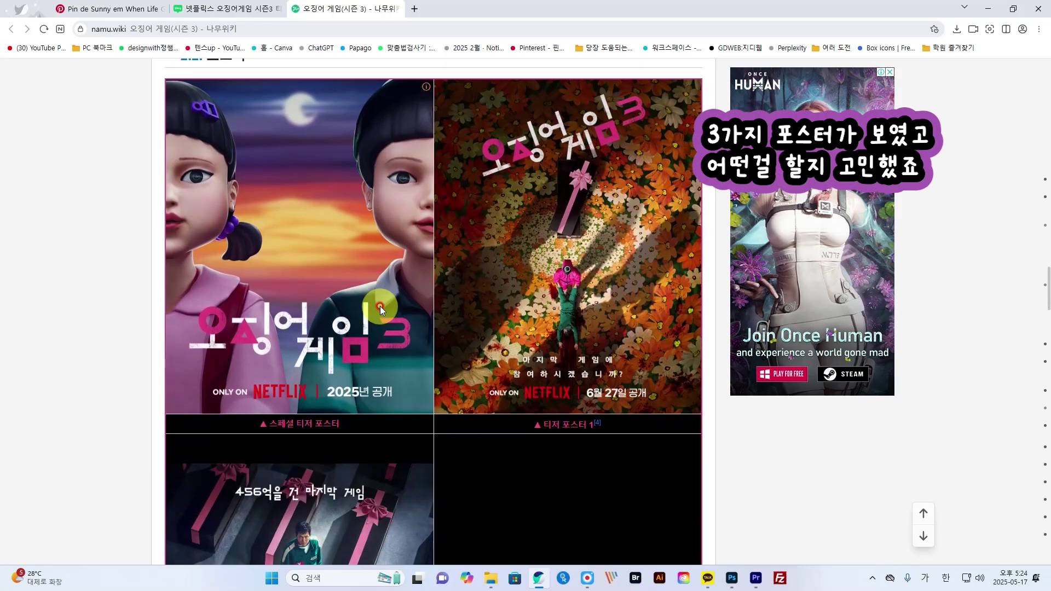
pyautogui.hotkey('ctrl', 'shift', 'd')
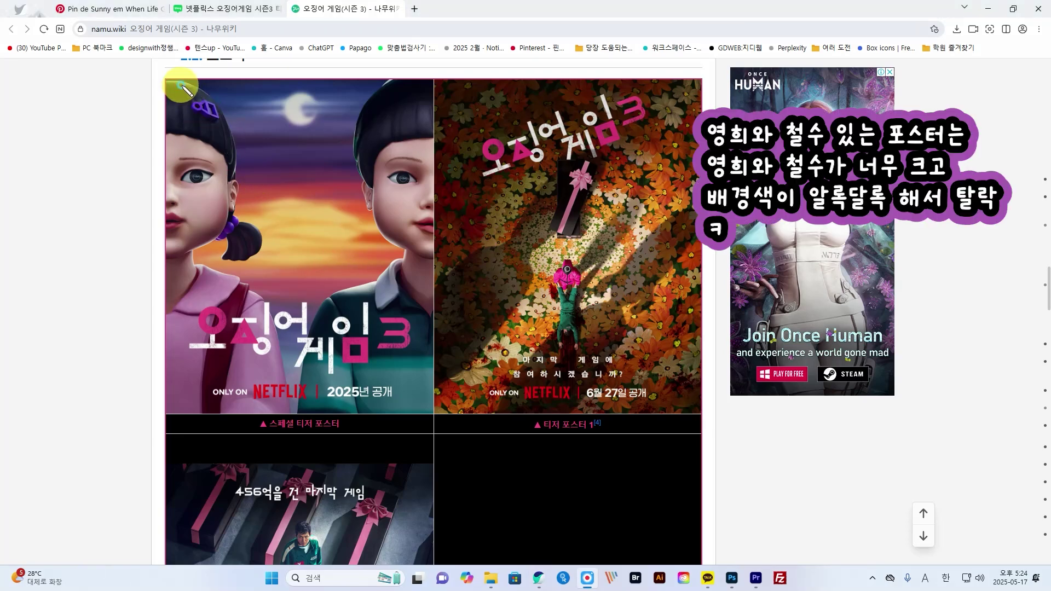
pyautogui.moveTo(180, 86)
pyautogui.mouseDown()
pyautogui.moveTo(237, 162)
pyautogui.moveTo(261, 251)
pyautogui.moveTo(240, 278)
pyautogui.moveTo(285, 302)
pyautogui.moveTo(282, 410)
pyautogui.moveTo(210, 407)
pyautogui.moveTo(174, 391)
pyautogui.moveTo(159, 244)
pyautogui.moveTo(178, 80)
pyautogui.mouseUp()
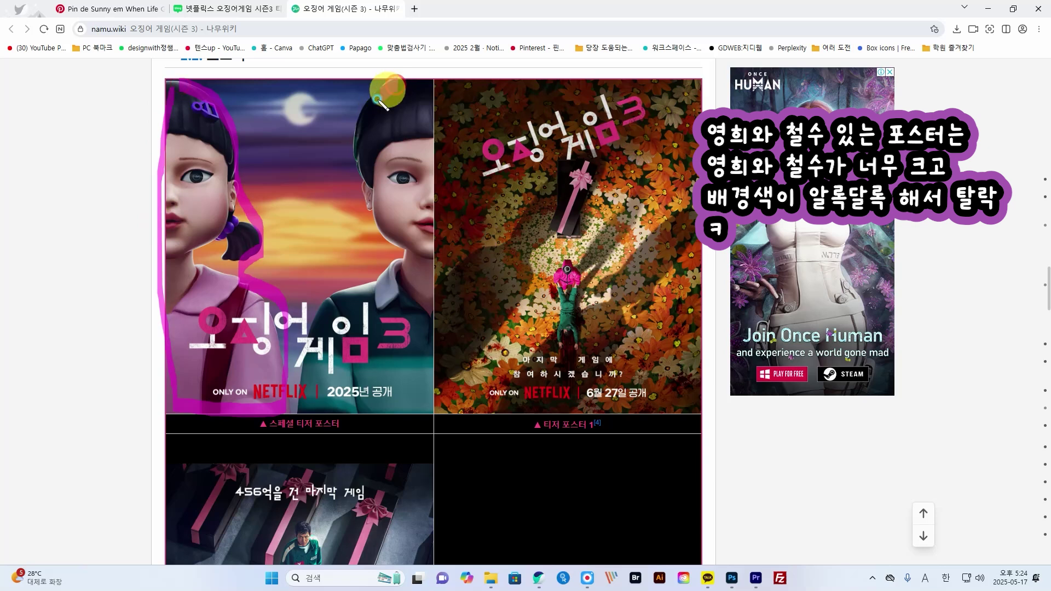
pyautogui.moveTo(394, 85)
pyautogui.mouseDown()
pyautogui.moveTo(389, 256)
pyautogui.moveTo(337, 289)
pyautogui.moveTo(322, 383)
pyautogui.moveTo(416, 402)
pyautogui.moveTo(443, 88)
pyautogui.mouseUp()
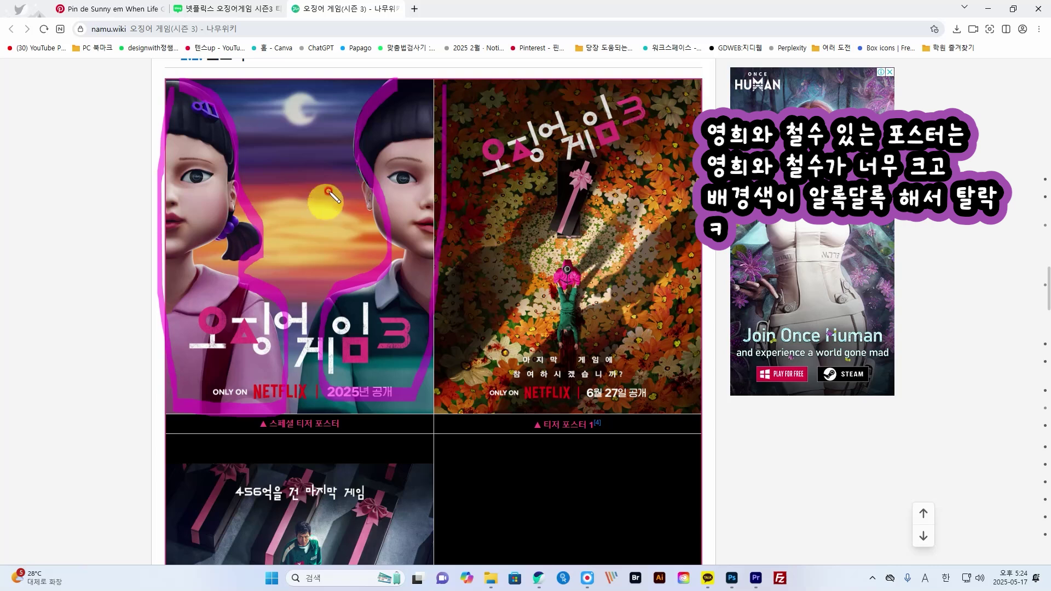
pyautogui.moveTo(335, 147); pyautogui.dragTo(287, 244)
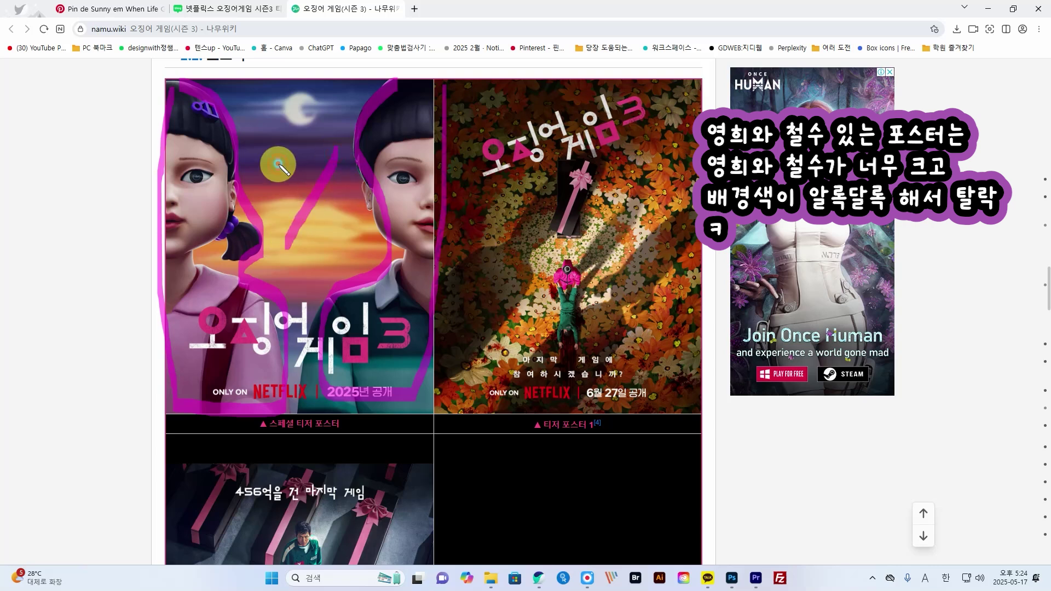
pyautogui.moveTo(278, 160); pyautogui.dragTo(329, 256)
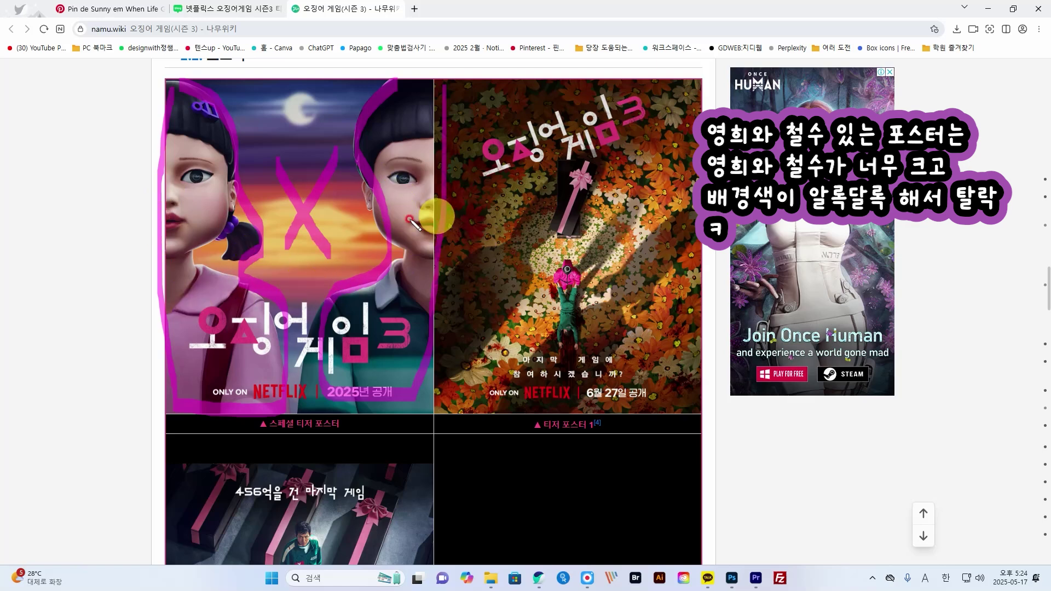
pyautogui.moveTo(470, 92)
pyautogui.mouseDown()
pyautogui.moveTo(691, 101)
pyautogui.moveTo(697, 312)
pyautogui.moveTo(684, 406)
pyautogui.moveTo(464, 416)
pyautogui.moveTo(446, 286)
pyautogui.moveTo(462, 93)
pyautogui.mouseUp()
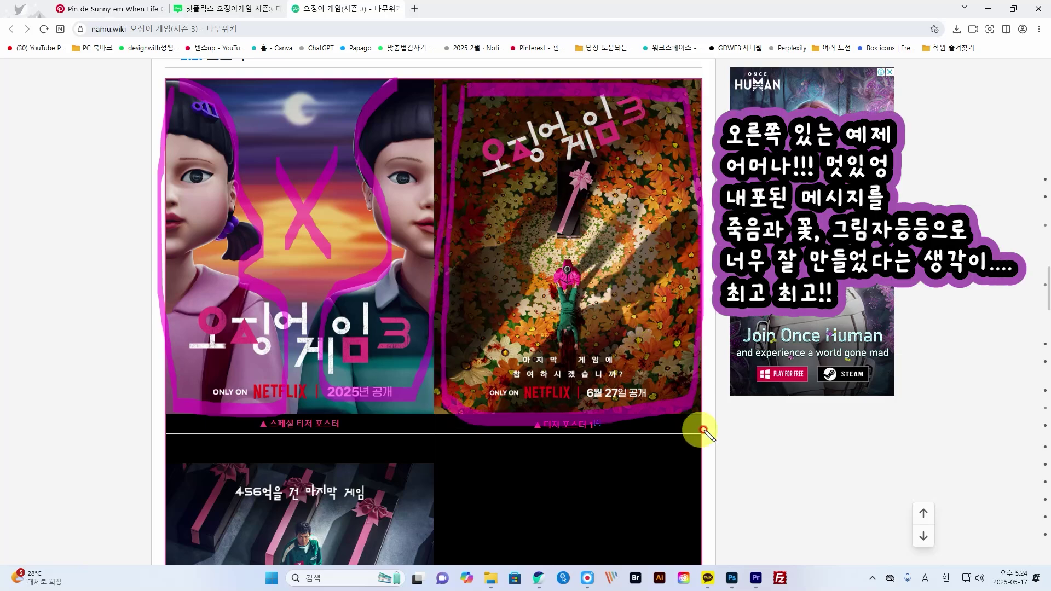
pyautogui.moveTo(726, 424)
pyautogui.mouseDown()
pyautogui.moveTo(706, 444)
pyautogui.moveTo(722, 474)
pyautogui.moveTo(776, 436)
pyautogui.moveTo(795, 457)
pyautogui.moveTo(813, 431)
pyautogui.mouseUp()
pyautogui.moveTo(857, 383); pyautogui.dragTo(857, 454)
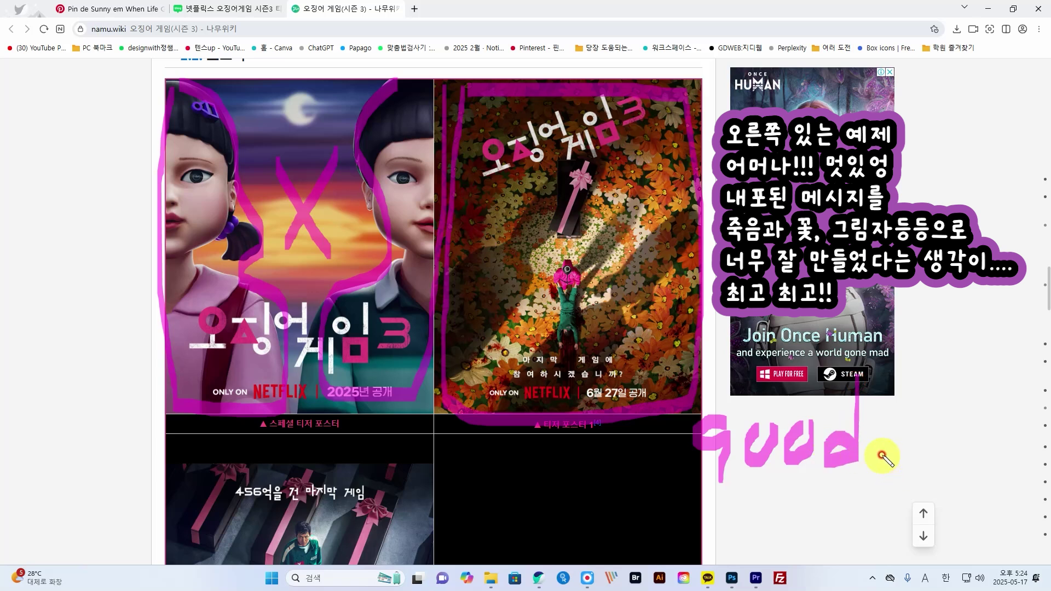
# Return to Photoshop and briefly hide the 배경 layer to compare the composite against the flower poster background, leaving 배경 shown.
pyautogui.click(554, 244)
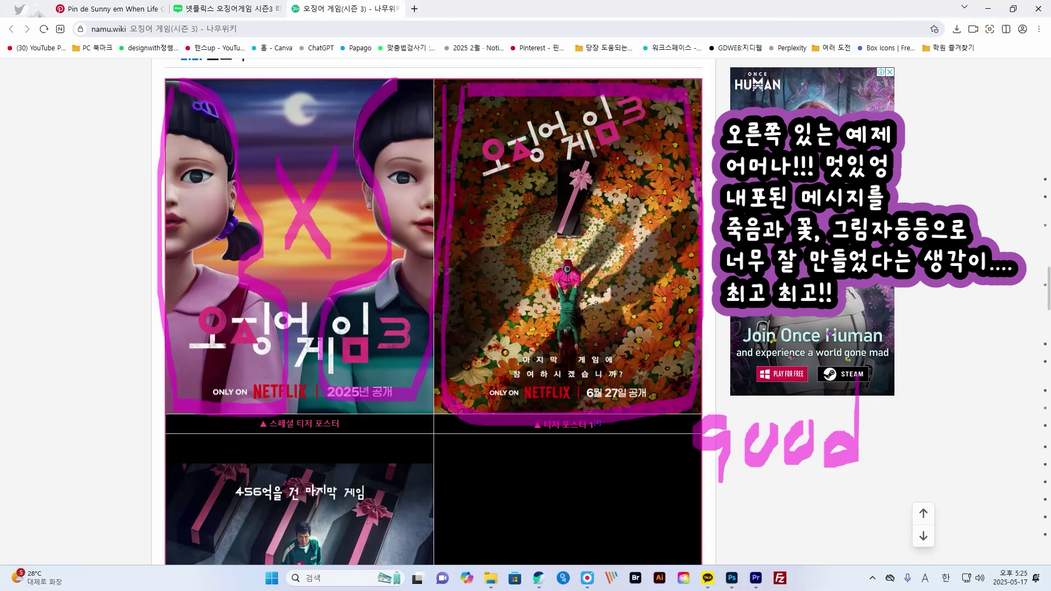
pyautogui.click(983, 7)
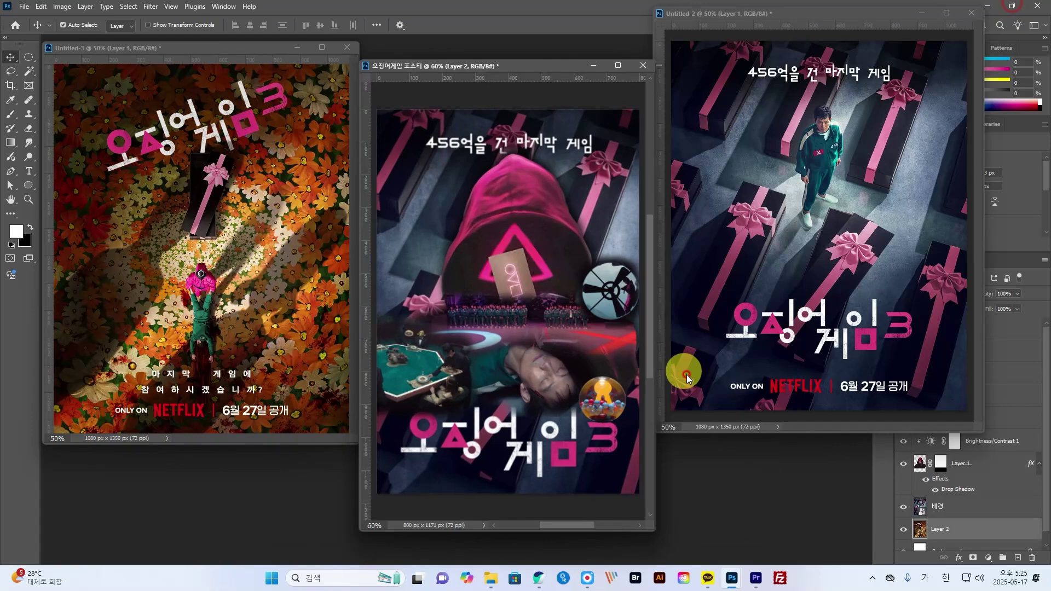
pyautogui.moveTo(919, 529); pyautogui.dragTo(906, 511)
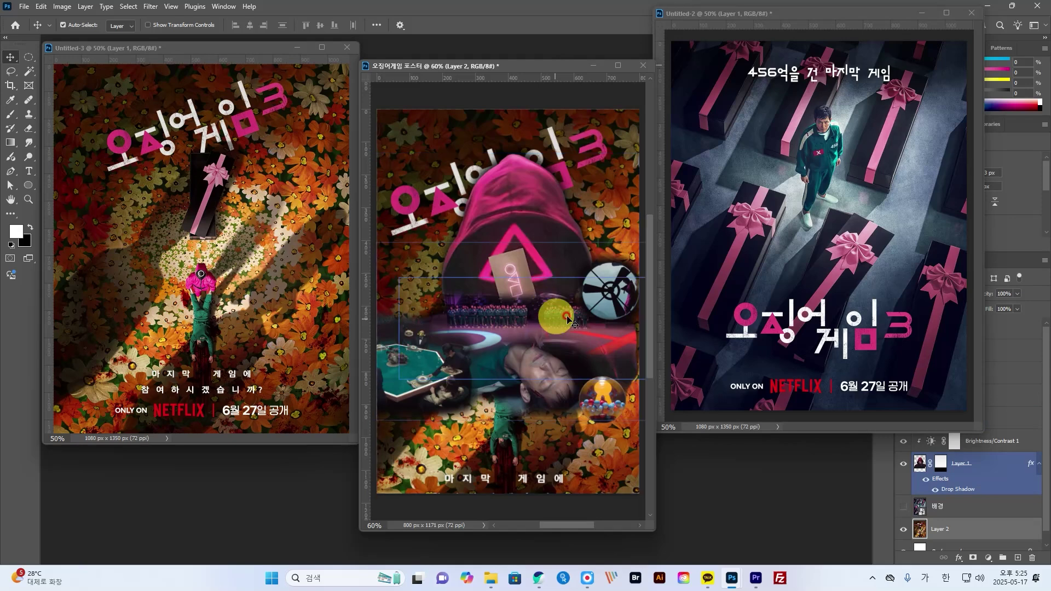
pyautogui.click(904, 512)
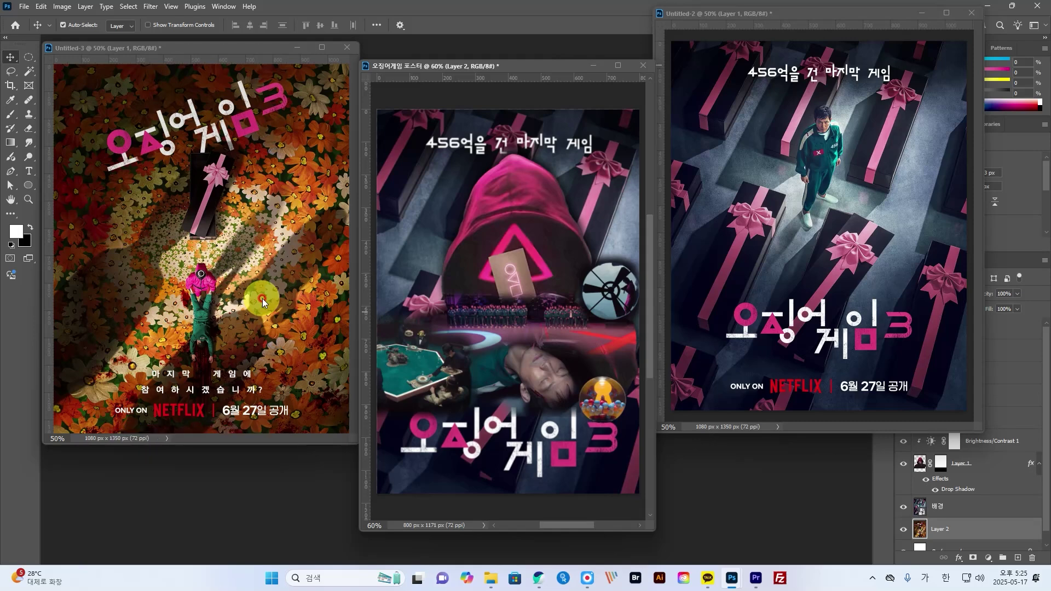
# Minimize the Untitled-3 flower poster and set the composite poster beside the Untitled-2 gift-box coffin poster to compare them.
pyautogui.click(298, 47)
pyautogui.moveTo(465, 71); pyautogui.dragTo(221, 69)
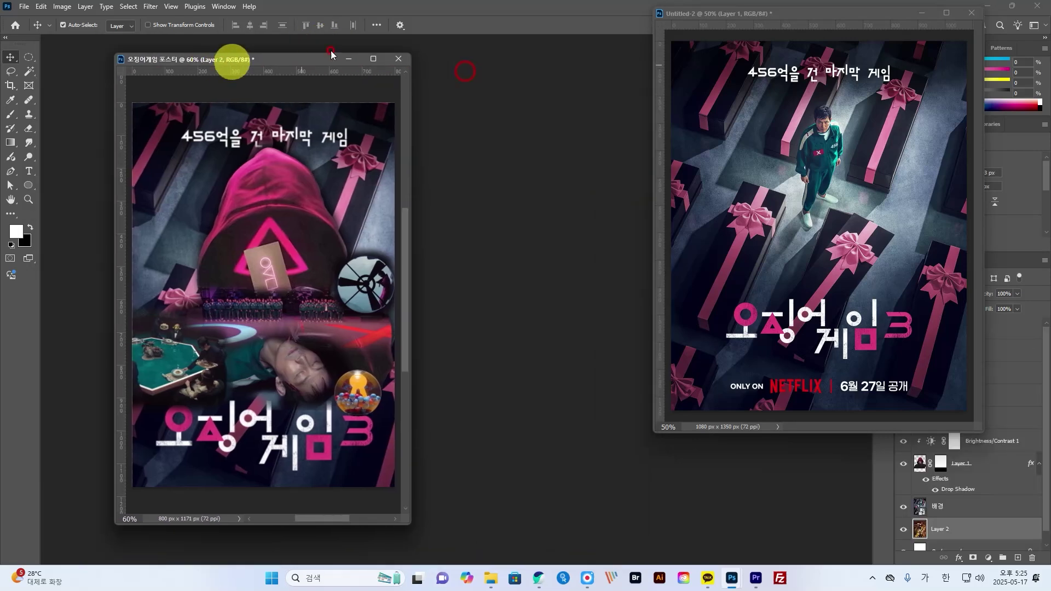
pyautogui.moveTo(841, 17)
pyautogui.mouseDown()
pyautogui.moveTo(793, 40)
pyautogui.moveTo(639, 64)
pyautogui.mouseUp()
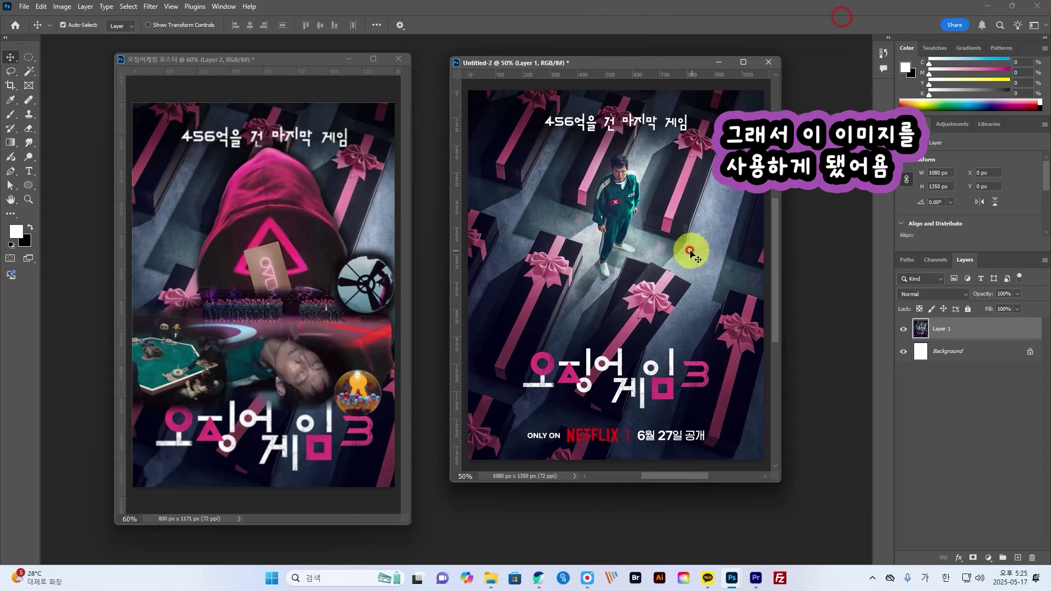
pyautogui.click(573, 212)
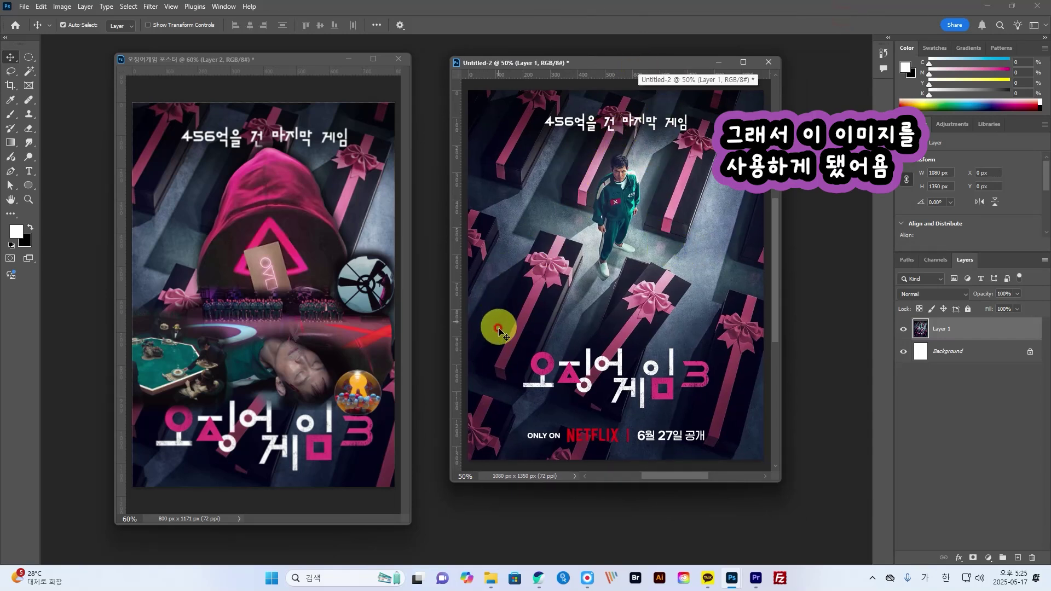
pyautogui.click(527, 246)
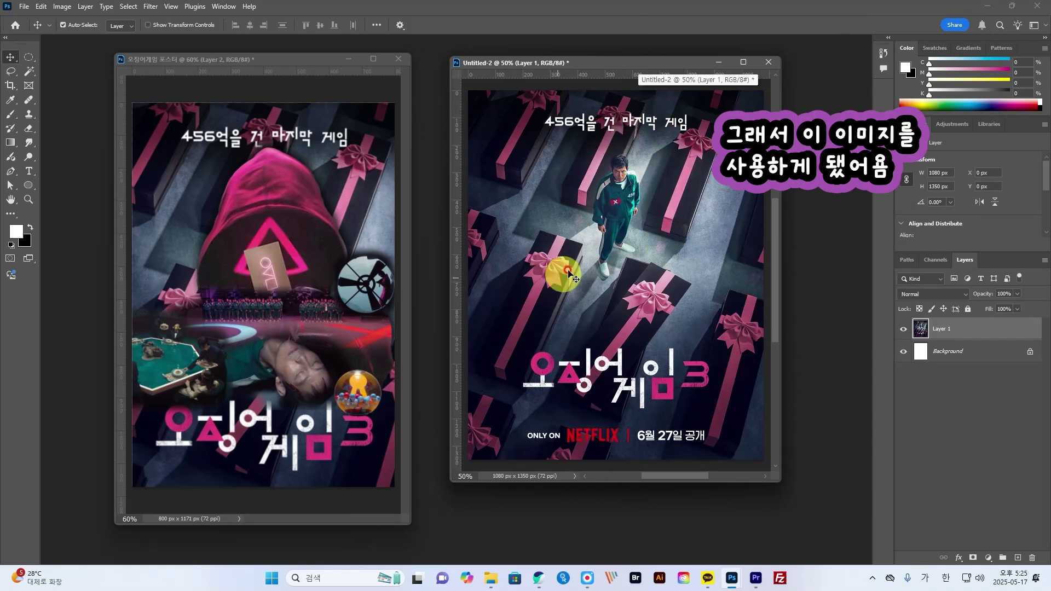
# Minimize the Untitled-2 reference poster and maximize the 오징어게임 포스터 document.
pyautogui.click(736, 68)
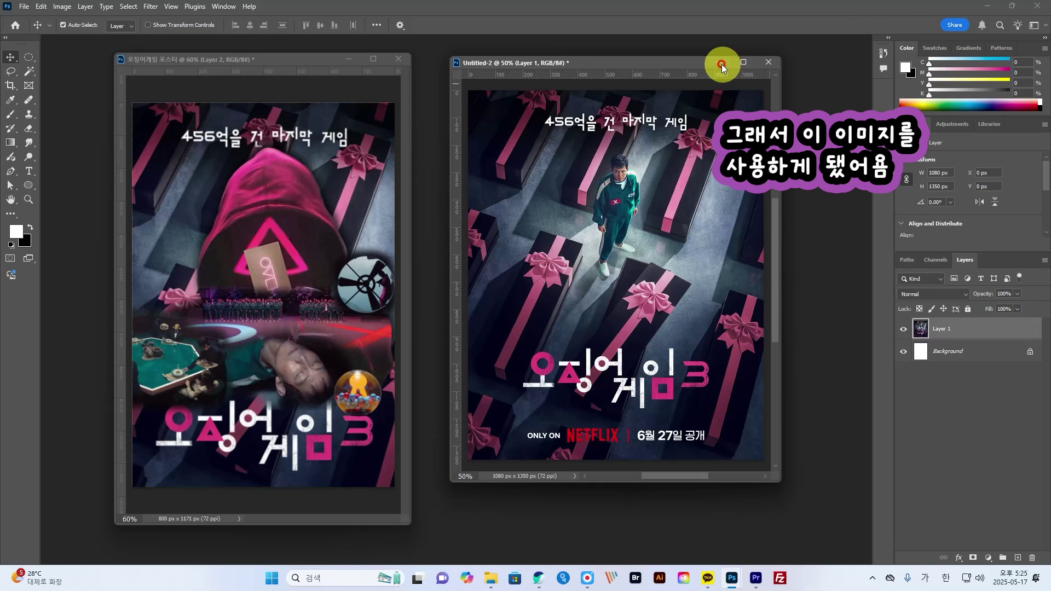
pyautogui.click(721, 64)
pyautogui.click(371, 59)
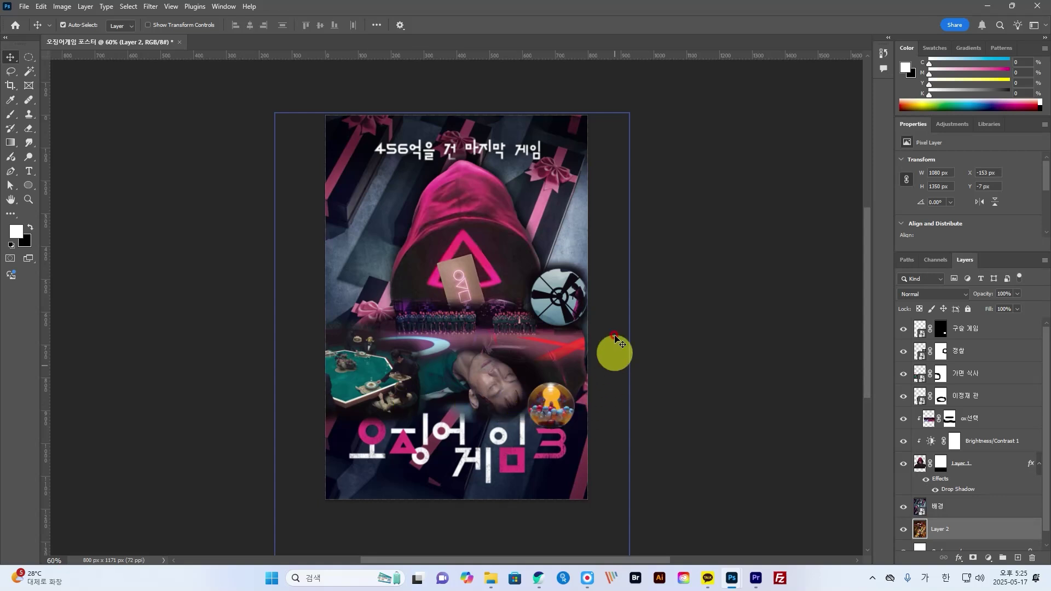
pyautogui.click(460, 156)
pyautogui.click(474, 258)
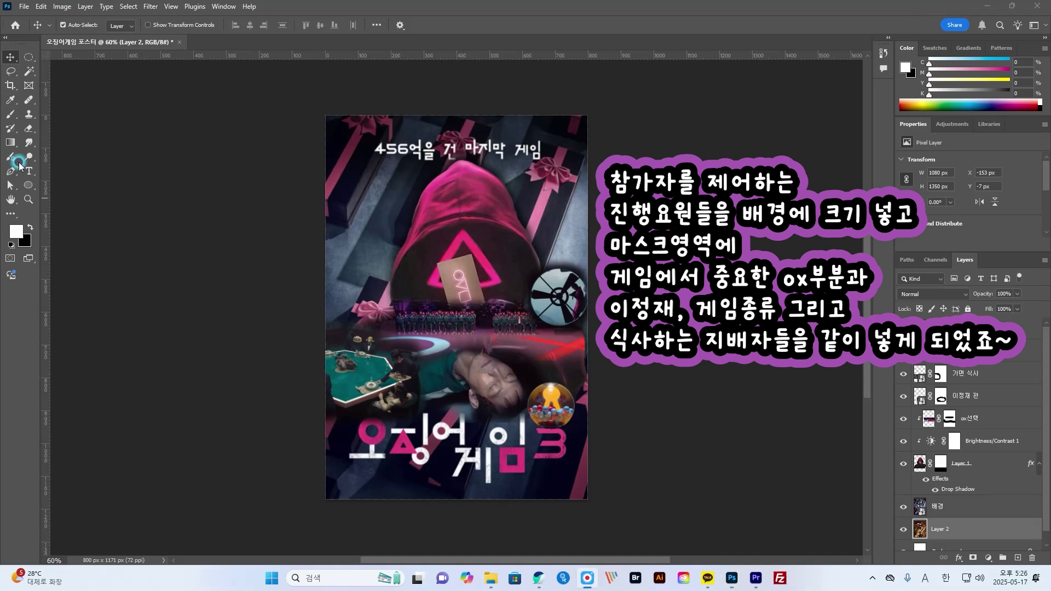
pyautogui.moveTo(387, 303)
pyautogui.mouseDown()
pyautogui.moveTo(546, 304)
pyautogui.moveTo(587, 339)
pyautogui.moveTo(582, 364)
pyautogui.moveTo(490, 354)
pyautogui.moveTo(387, 366)
pyautogui.moveTo(375, 315)
pyautogui.mouseUp()
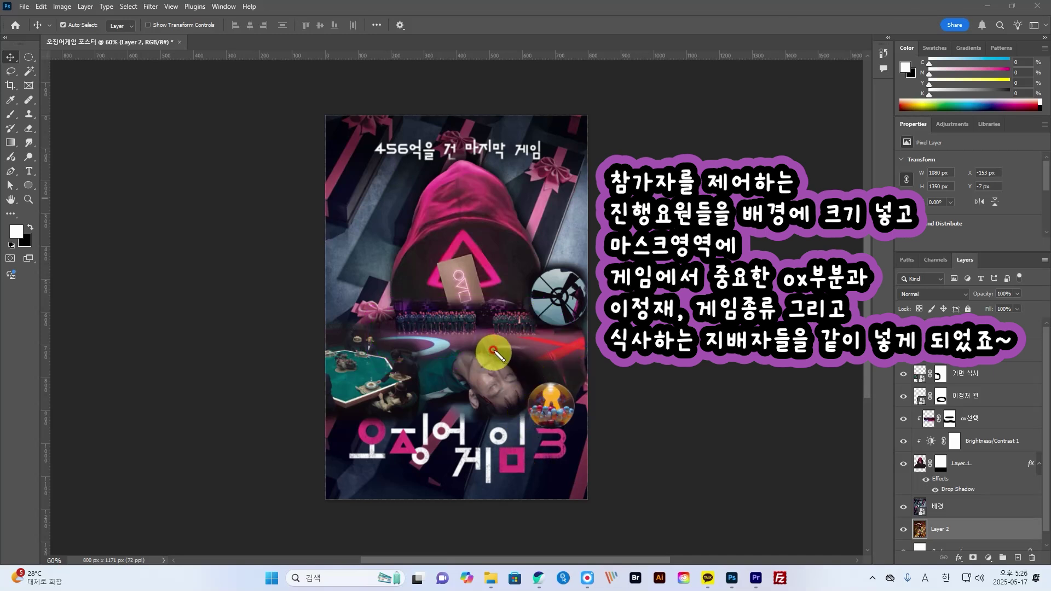
pyautogui.moveTo(447, 339)
pyautogui.mouseDown()
pyautogui.moveTo(531, 352)
pyautogui.moveTo(545, 379)
pyautogui.moveTo(539, 416)
pyautogui.moveTo(466, 426)
pyautogui.moveTo(422, 412)
pyautogui.moveTo(407, 367)
pyautogui.moveTo(445, 341)
pyautogui.mouseUp()
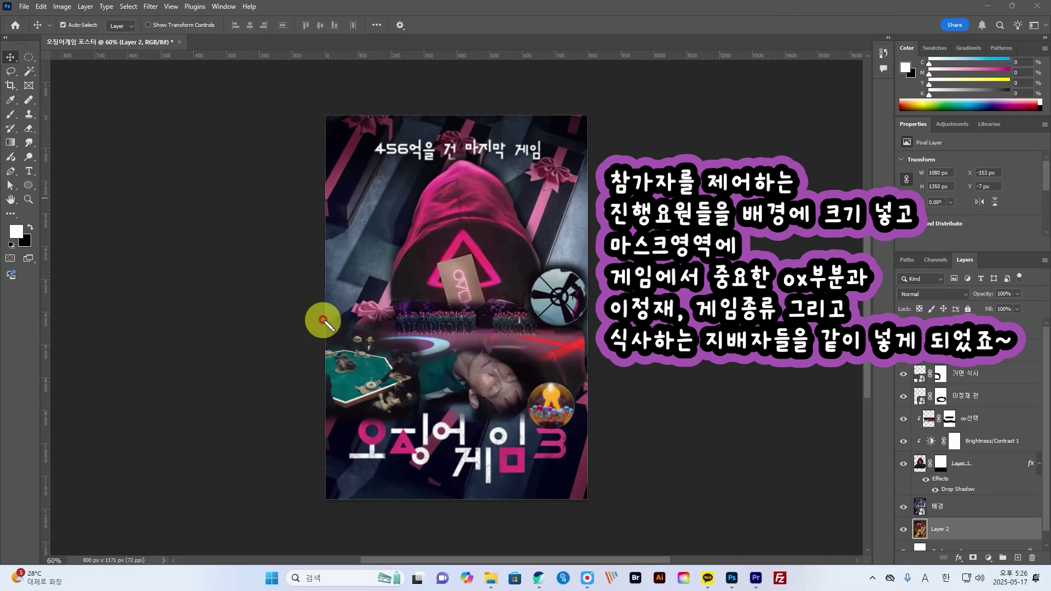
pyautogui.moveTo(322, 319)
pyautogui.mouseDown()
pyautogui.moveTo(425, 343)
pyautogui.moveTo(450, 378)
pyautogui.moveTo(435, 419)
pyautogui.moveTo(311, 425)
pyautogui.moveTo(321, 318)
pyautogui.mouseUp()
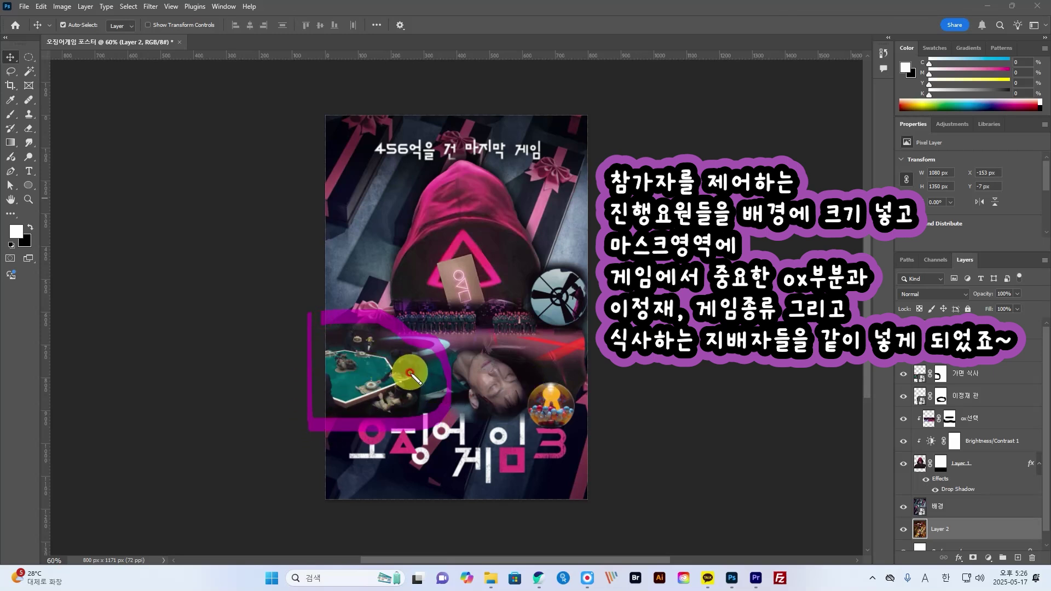
pyautogui.click(365, 366)
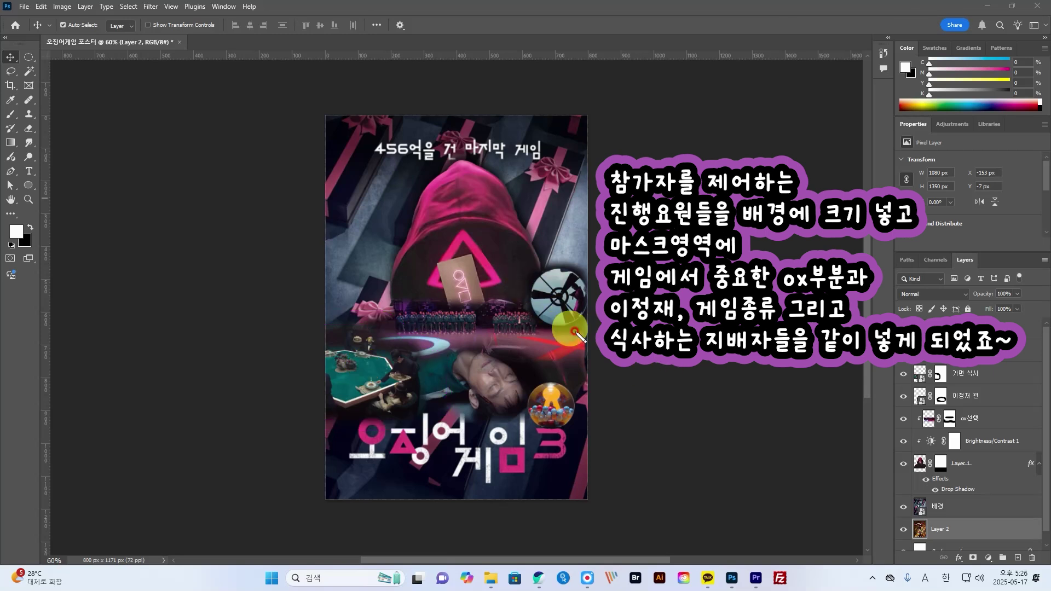
pyautogui.moveTo(572, 331)
pyautogui.mouseDown()
pyautogui.moveTo(523, 252)
pyautogui.moveTo(593, 313)
pyautogui.mouseUp()
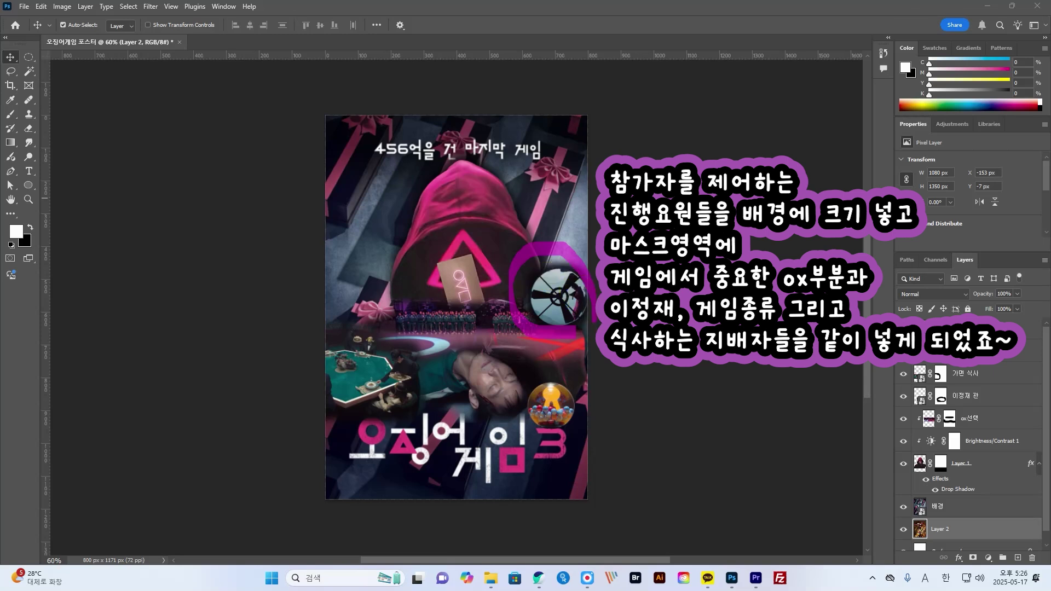
pyautogui.moveTo(582, 397)
pyautogui.mouseDown()
pyautogui.moveTo(545, 440)
pyautogui.moveTo(516, 421)
pyautogui.moveTo(534, 380)
pyautogui.moveTo(576, 380)
pyautogui.moveTo(589, 425)
pyautogui.moveTo(577, 437)
pyautogui.moveTo(549, 374)
pyautogui.mouseUp()
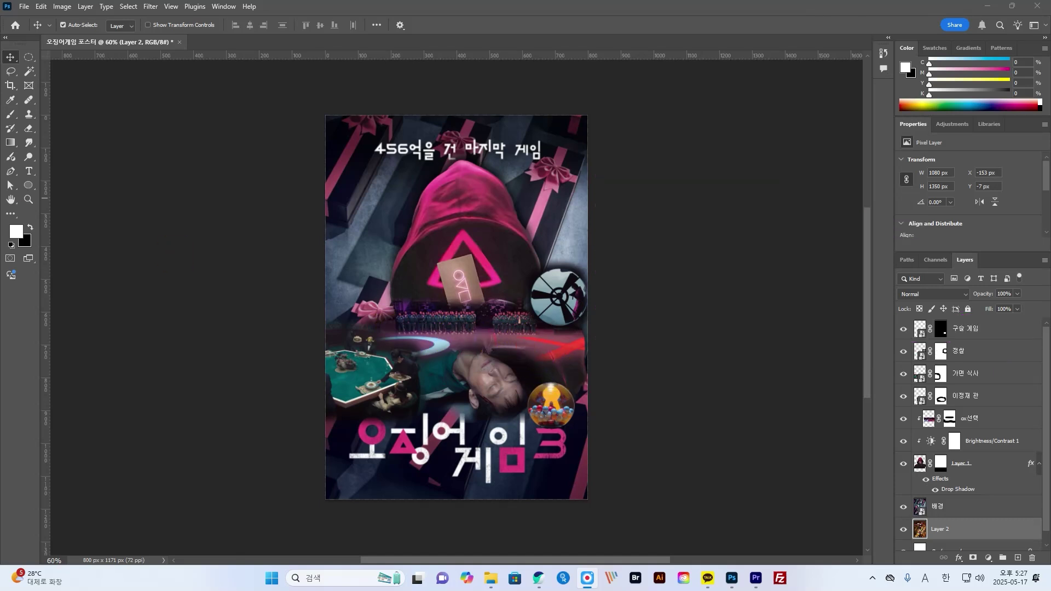
pyautogui.moveTo(591, 362)
pyautogui.mouseDown()
pyautogui.moveTo(545, 312)
pyautogui.moveTo(521, 238)
pyautogui.moveTo(499, 215)
pyautogui.moveTo(449, 229)
pyautogui.moveTo(363, 310)
pyautogui.moveTo(375, 368)
pyautogui.moveTo(505, 411)
pyautogui.moveTo(603, 375)
pyautogui.mouseUp()
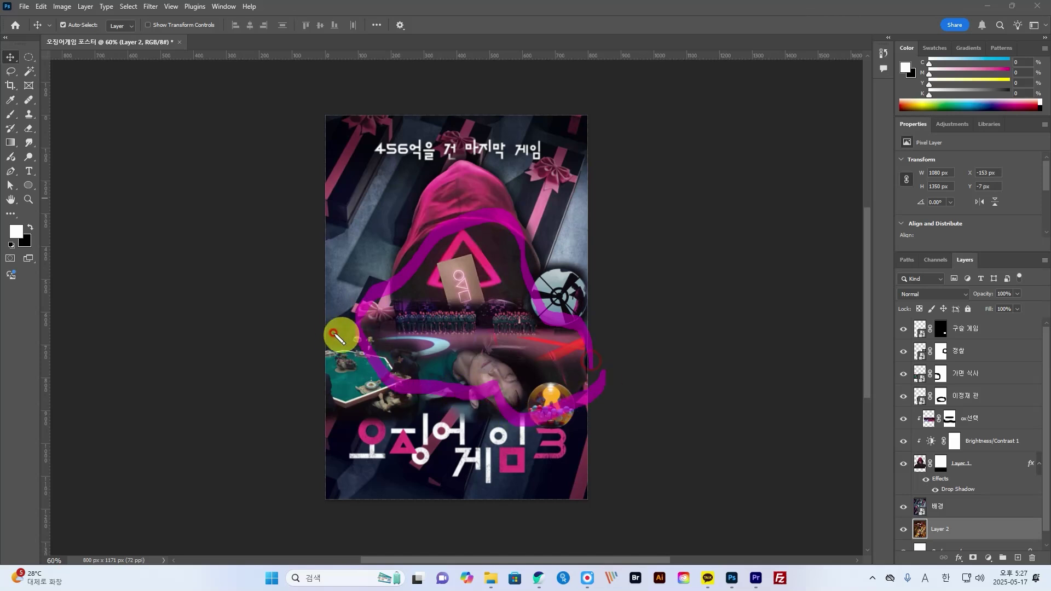
pyautogui.press('Escape')
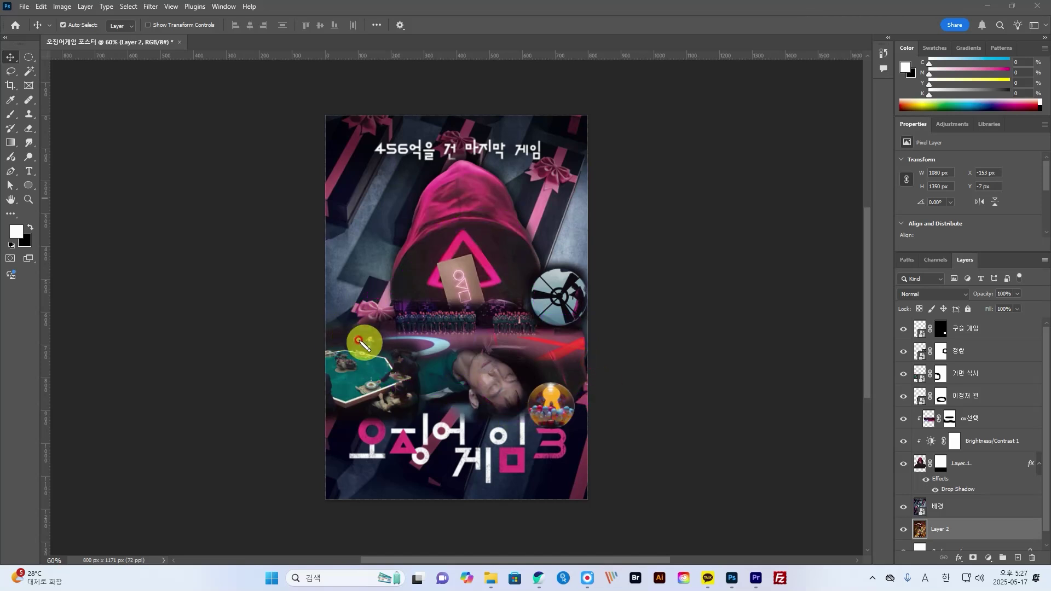
pyautogui.moveTo(329, 326)
pyautogui.mouseDown()
pyautogui.moveTo(425, 342)
pyautogui.moveTo(450, 381)
pyautogui.mouseUp()
pyautogui.moveTo(353, 420); pyautogui.dragTo(338, 420)
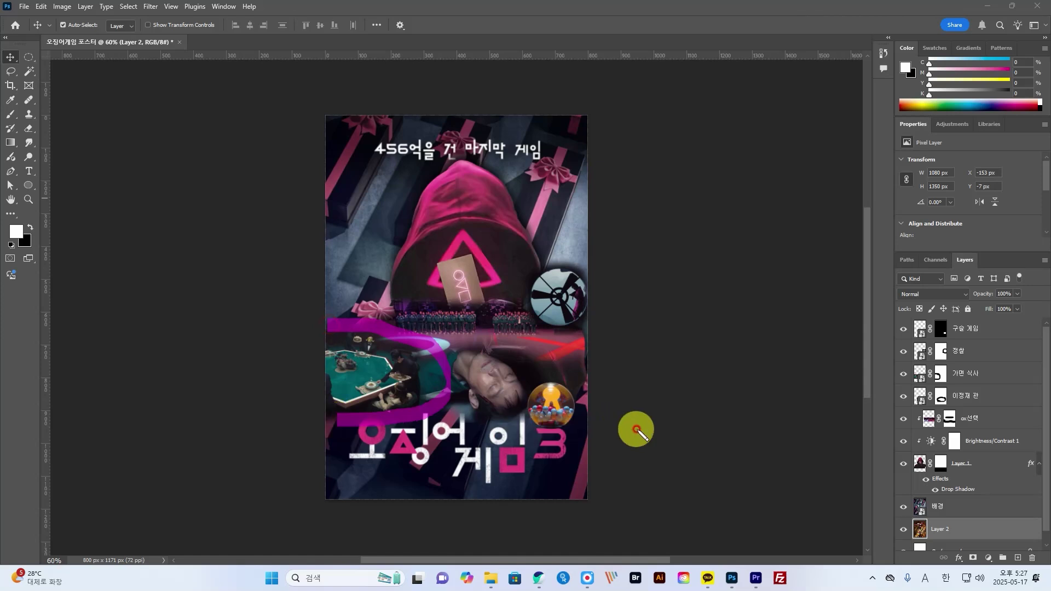
pyautogui.press('Escape')
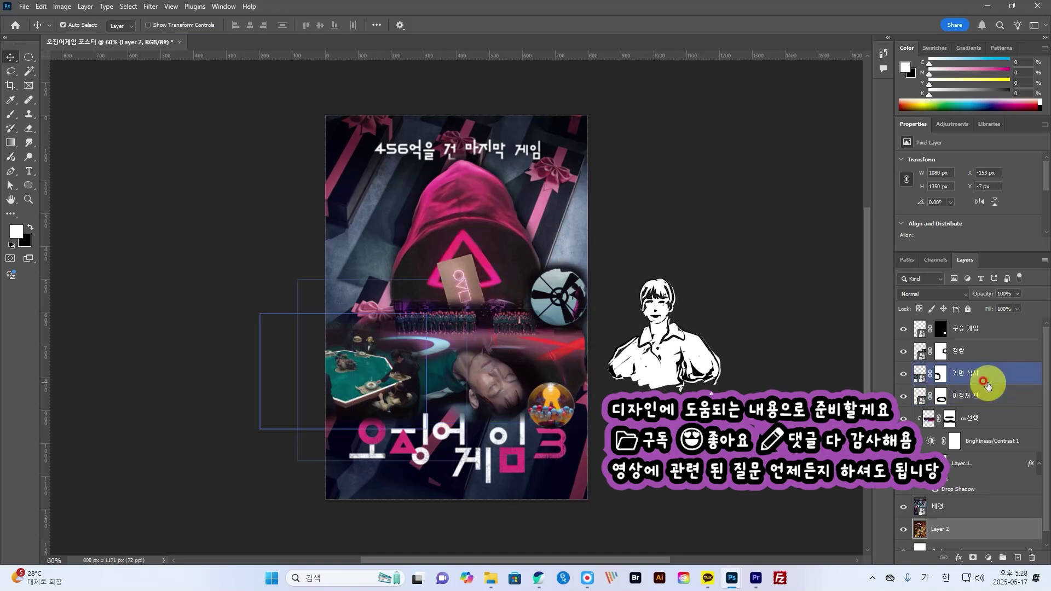
pyautogui.click(975, 353)
pyautogui.click(977, 378)
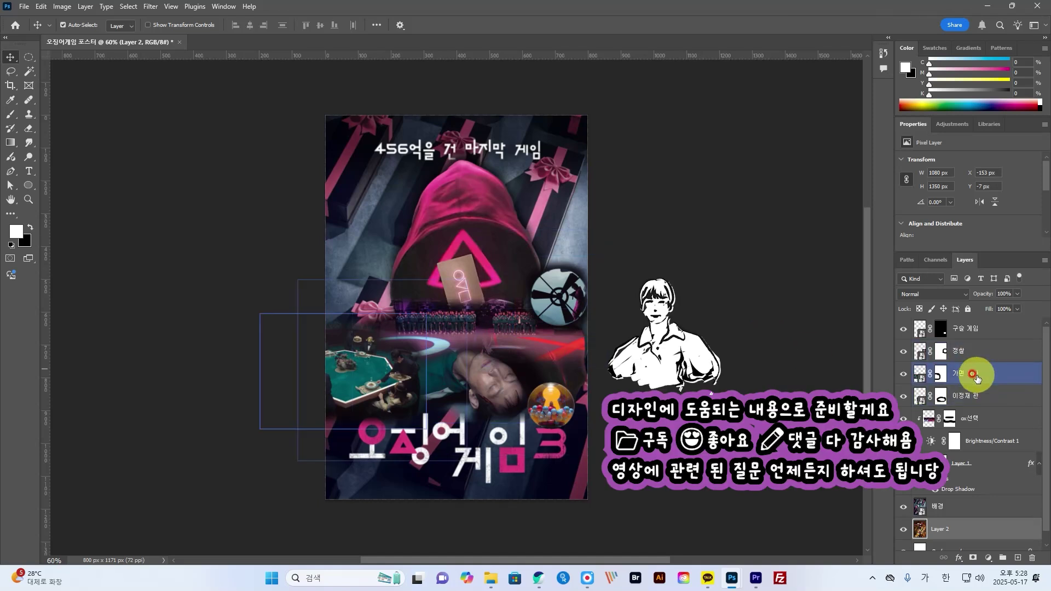